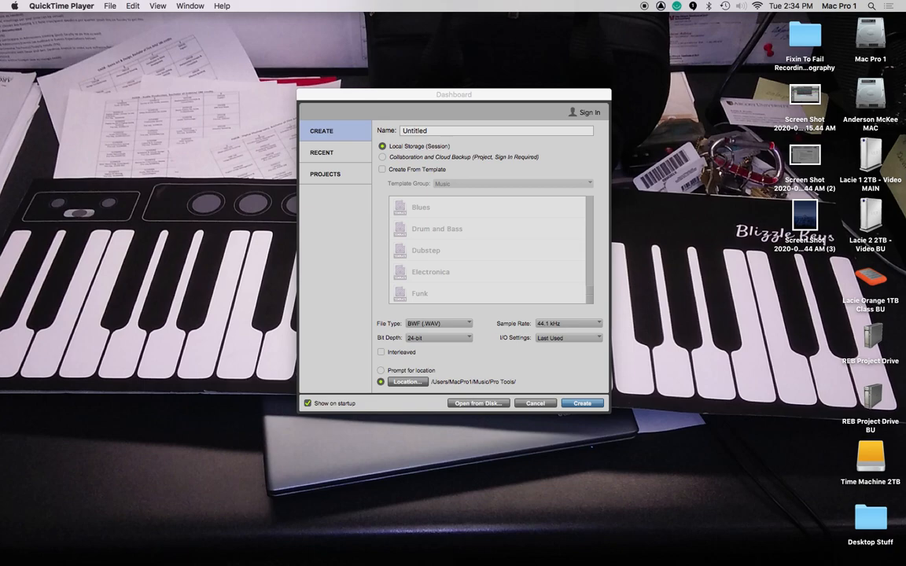
# Create a 24-bit, 44.1 kHz local session named with "RB01.", the owner's name and ".TurkuaxMixingSession".
pyautogui.moveTo(464, 95); pyautogui.dragTo(447, 87)
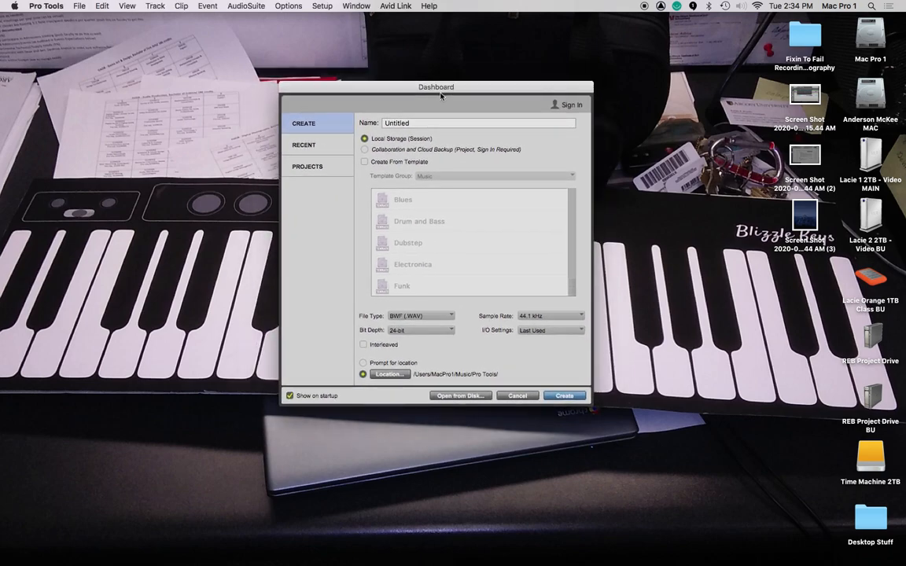
pyautogui.write('RB')
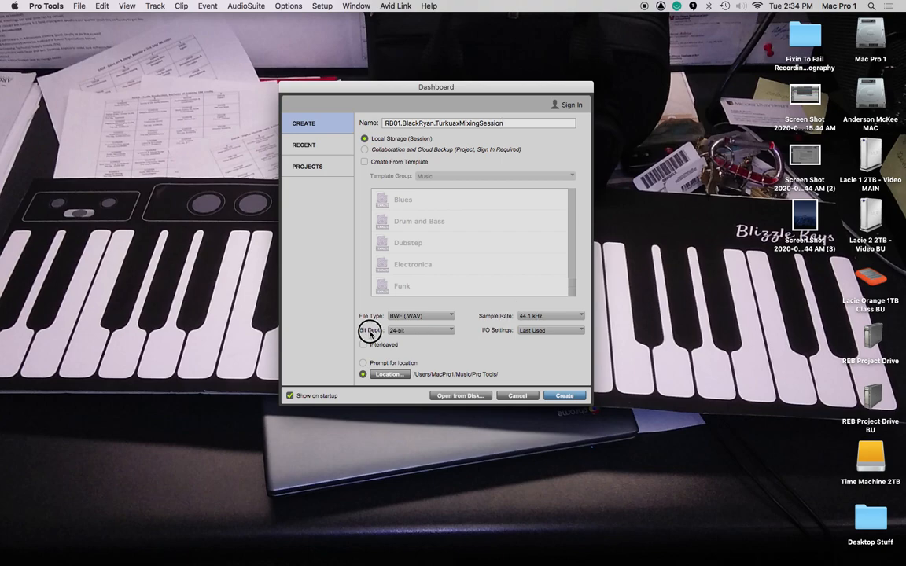
pyautogui.click(565, 397)
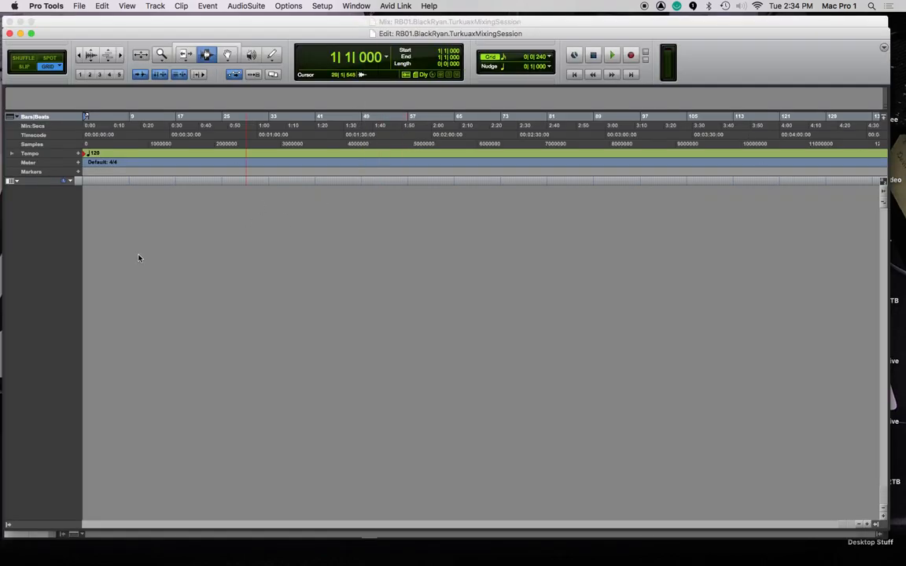
pyautogui.press('super+s')
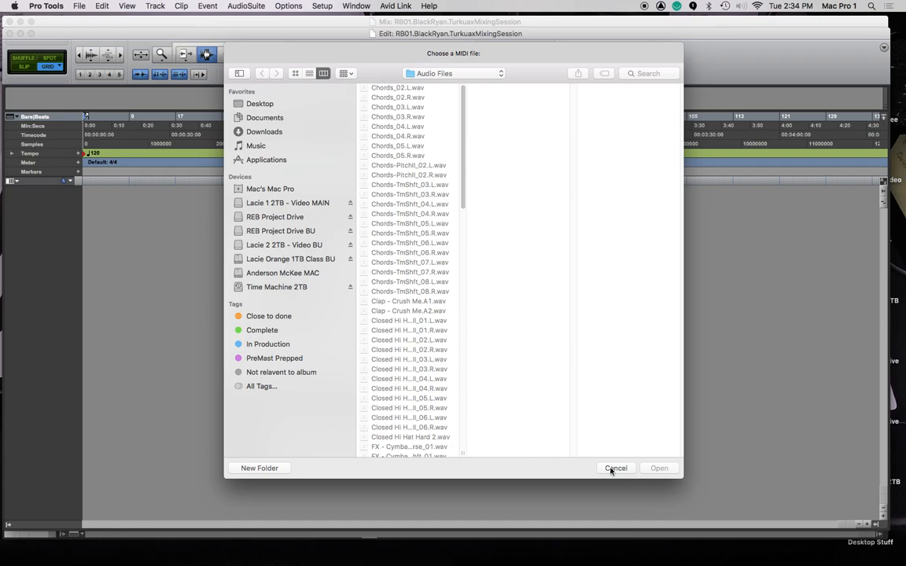
pyautogui.click(615, 467)
pyautogui.hotkey('alt', 'shift', 'i')
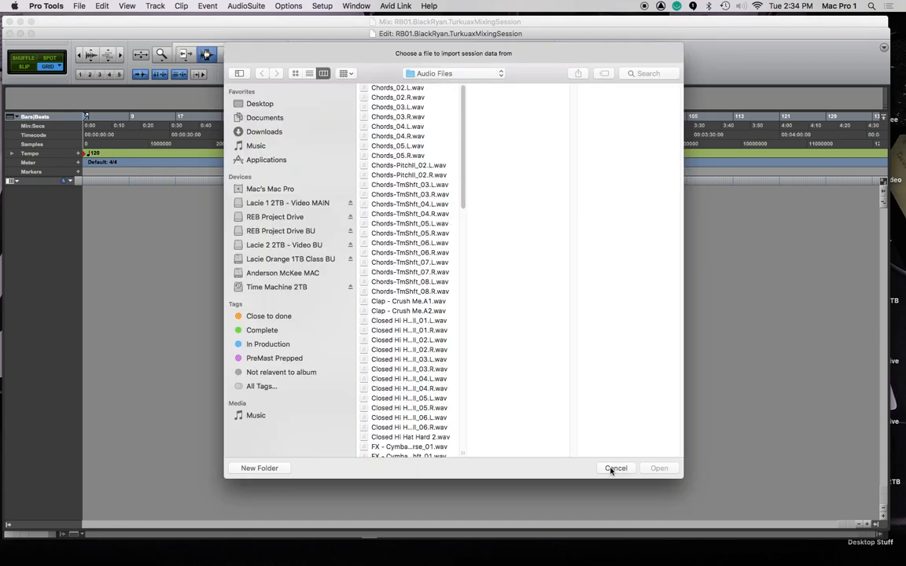
pyautogui.click(615, 468)
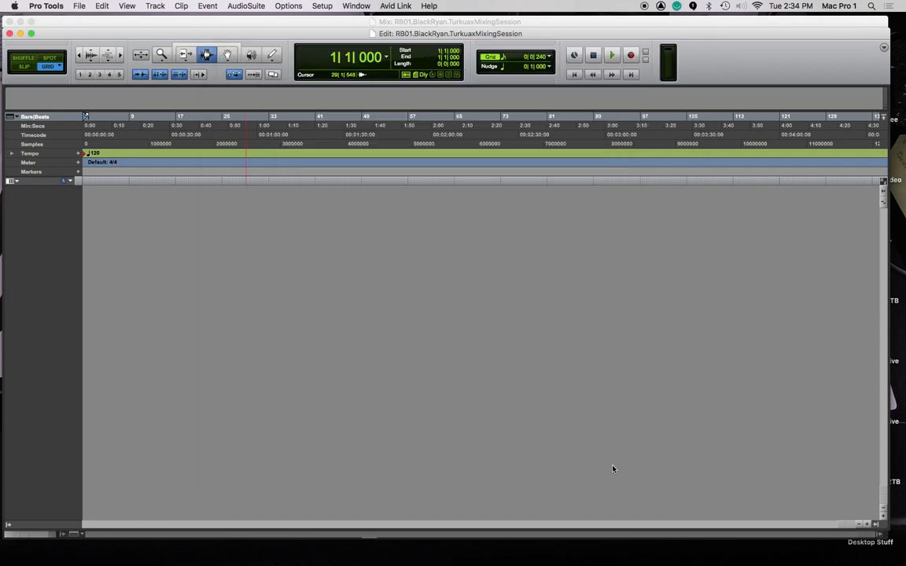
# Start an audio import and browse to the TURKUAZ Indaba audio files inside the AUD 122 individual folder of Labs.
pyautogui.press('super+shift+i')
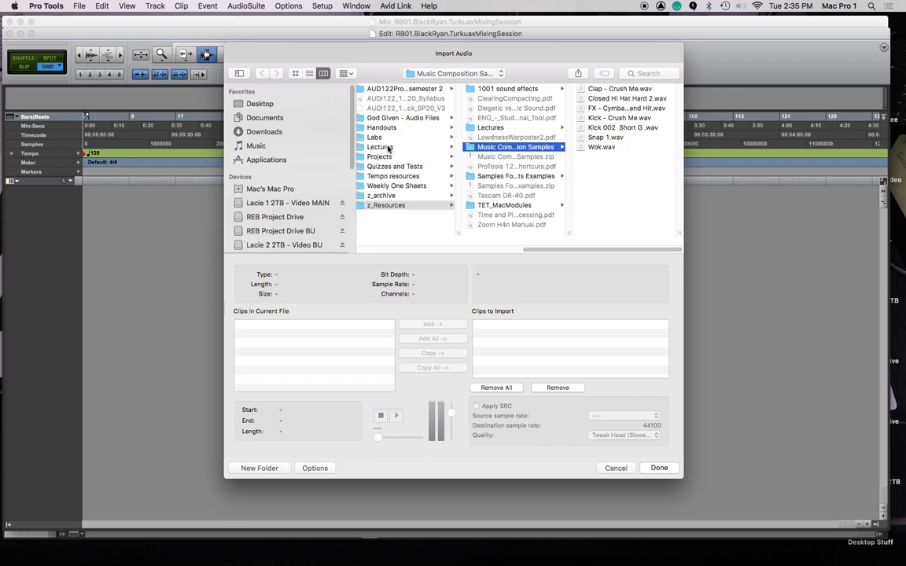
pyautogui.press('Left')
pyautogui.click(385, 149)
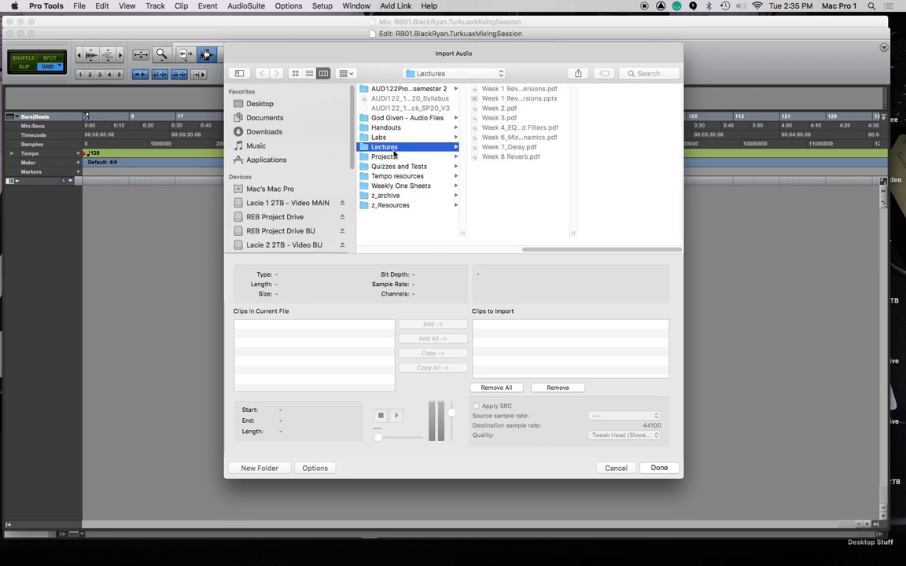
pyautogui.click(382, 138)
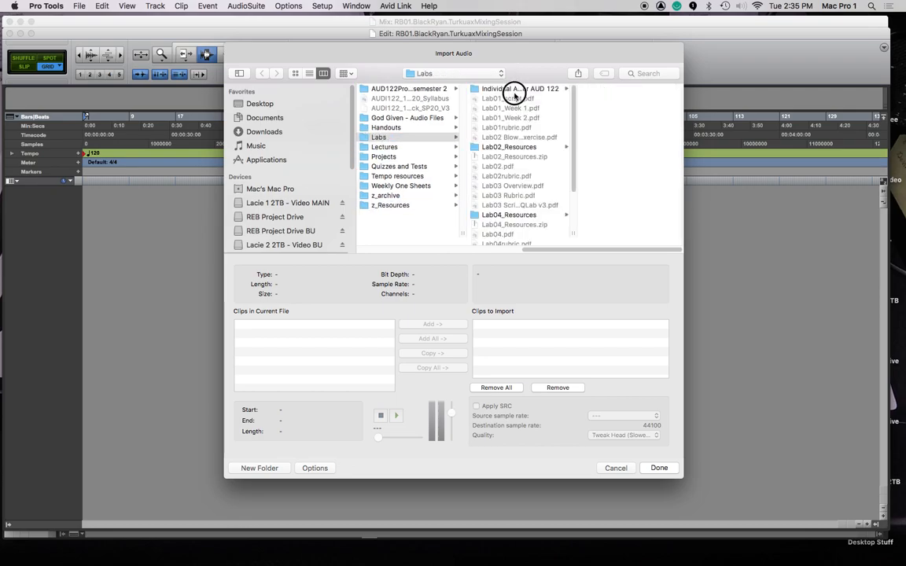
pyautogui.click(516, 90)
pyautogui.click(615, 138)
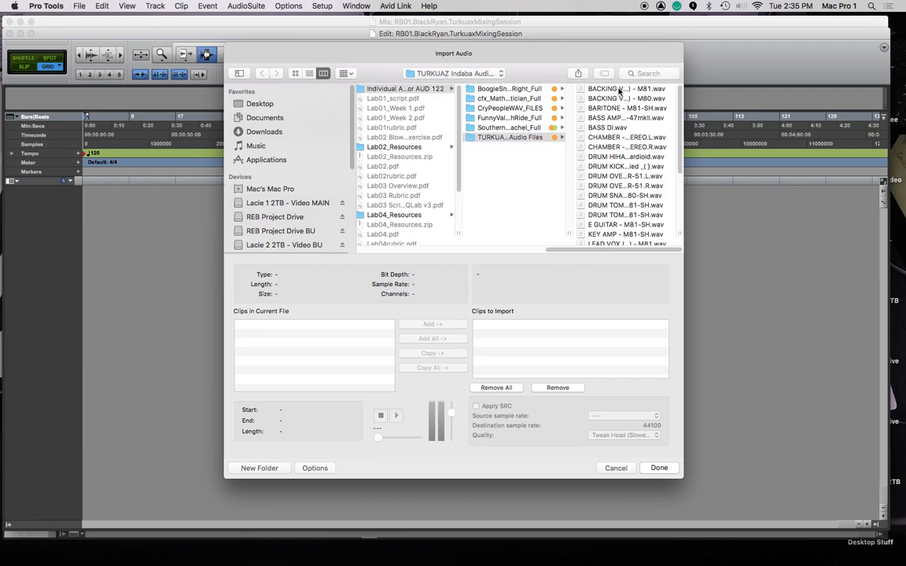
# Select all WAV files from BACKING VOX (female) - M81 through TRUMPET - M81-SH and queue them for import as copies.
pyautogui.click(616, 87)
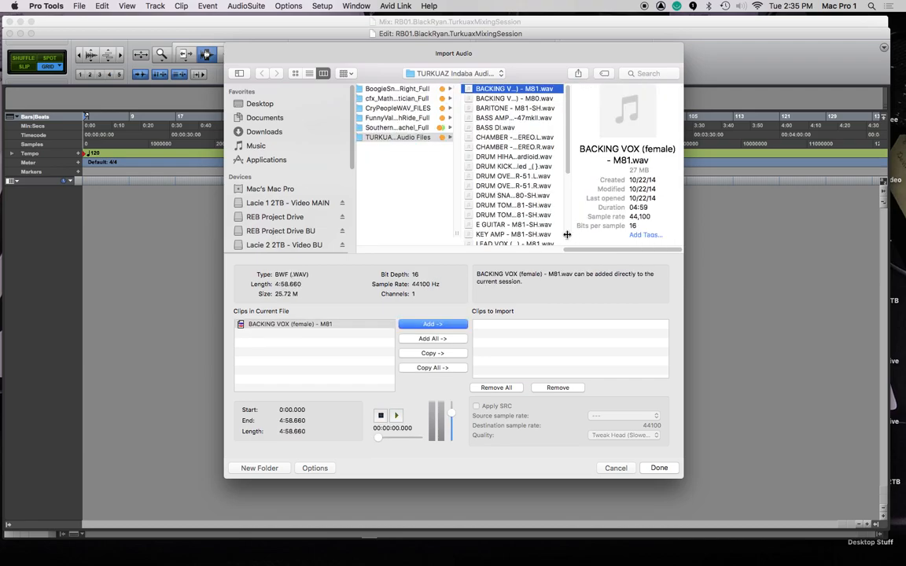
pyautogui.moveTo(567, 234); pyautogui.dragTo(606, 233)
pyautogui.scroll(-4, 562, 231)
pyautogui.scroll(-5, 562, 231)
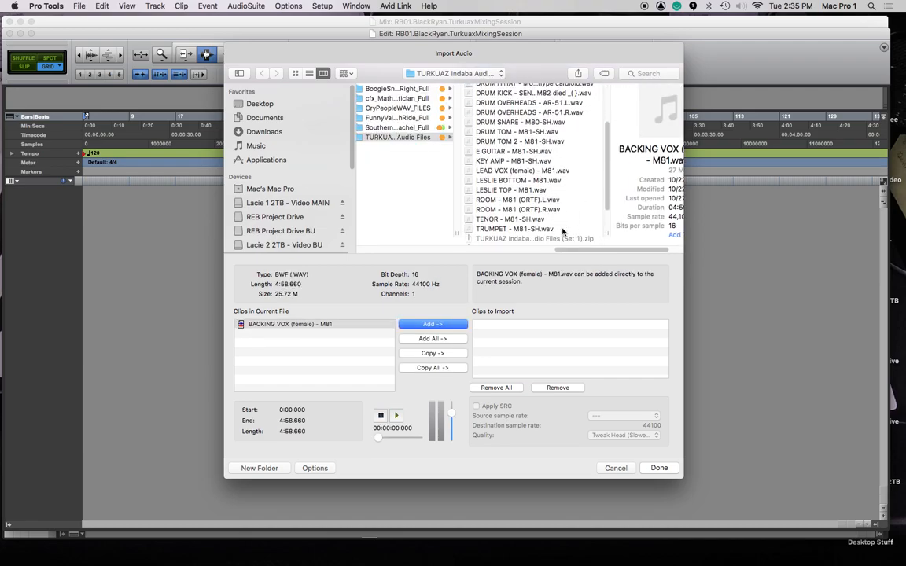
pyautogui.keyDown('shift'); pyautogui.click(520, 214); pyautogui.keyUp('shift')
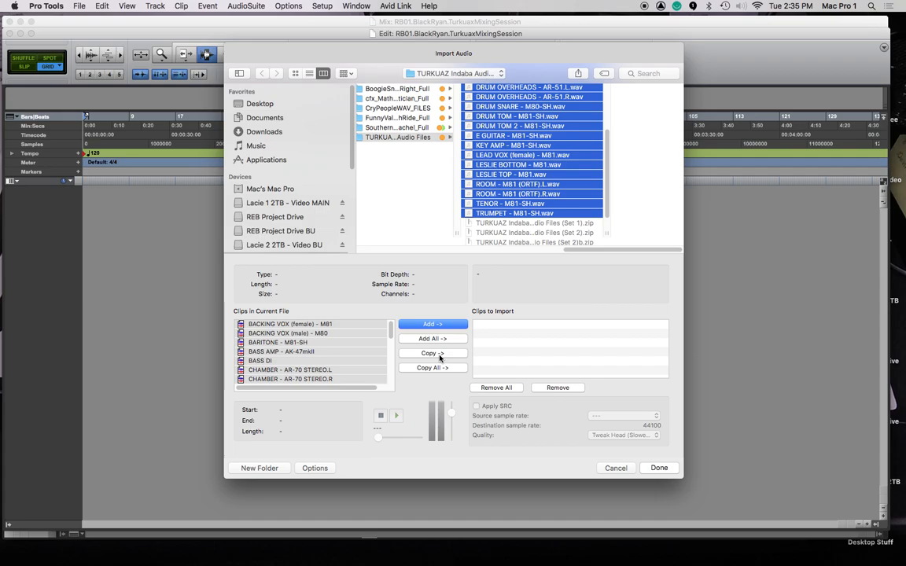
pyautogui.click(433, 353)
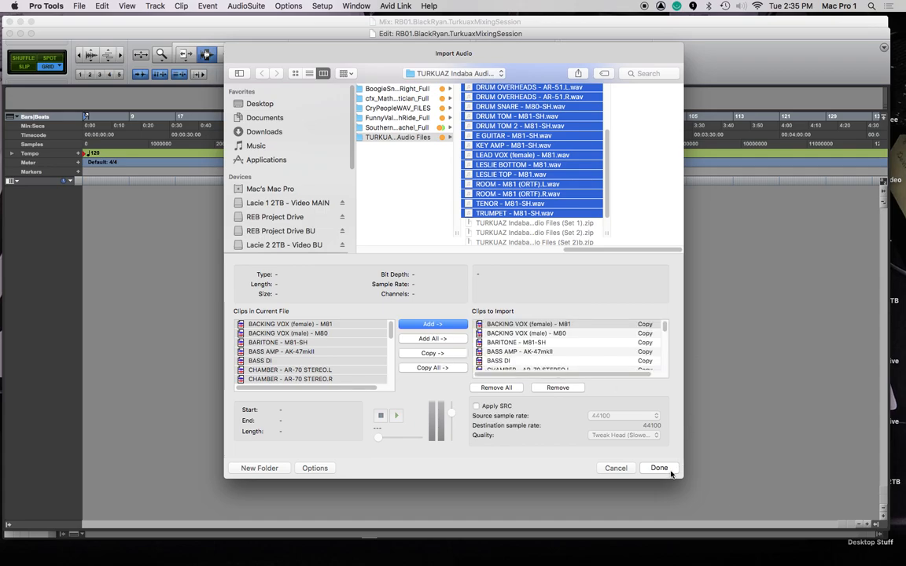
# Import the queued clips into the session's Audio Files folder, placing them on new tracks at Session Start.
pyautogui.click(659, 468)
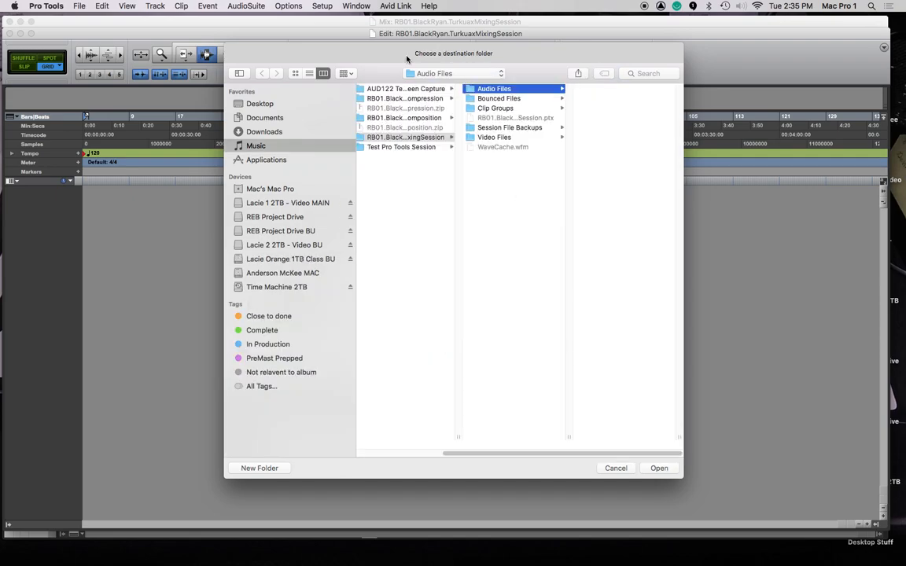
pyautogui.click(658, 469)
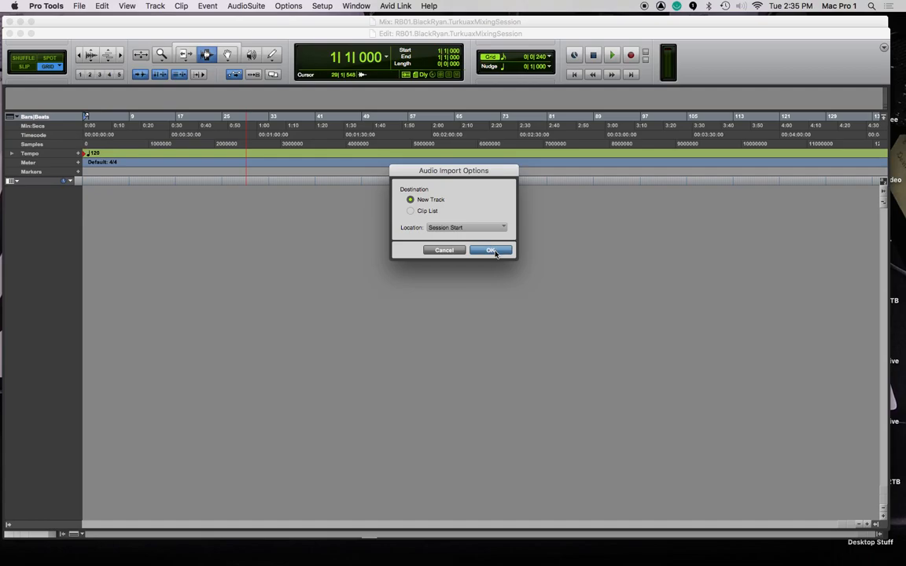
pyautogui.click(491, 250)
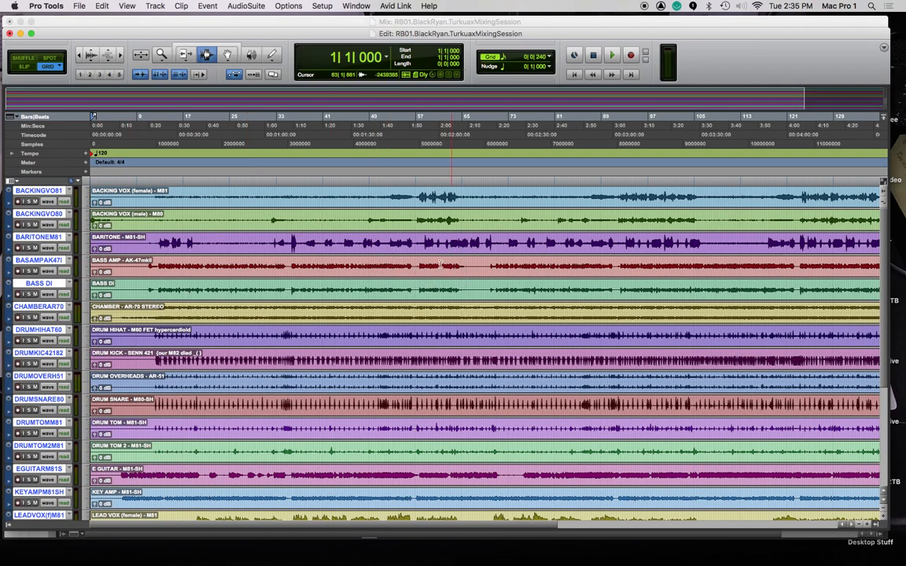
# Zoom out the timeline to show the full clips and look through the whole list of imported tracks.
pyautogui.click(441, 265)
pyautogui.press('r')
pyautogui.press('r')
pyautogui.press('r')
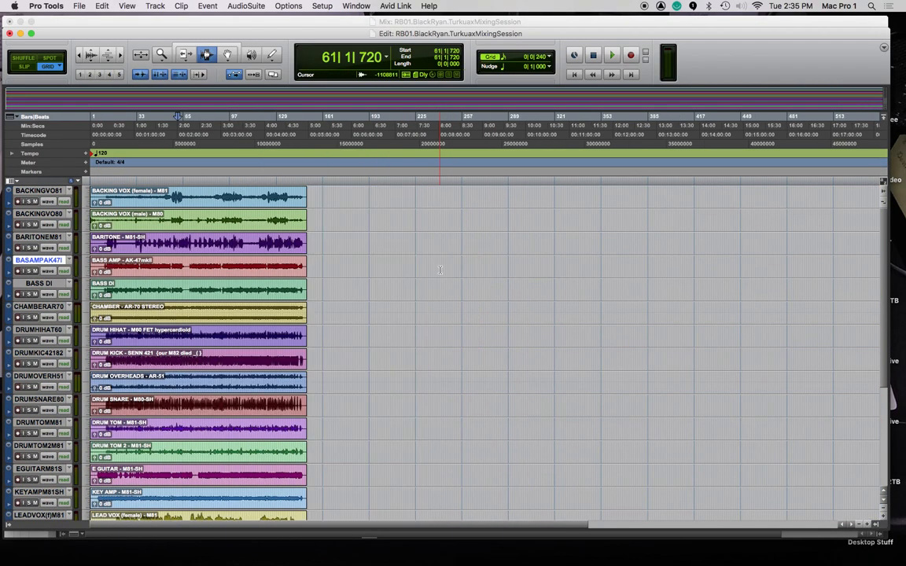
pyautogui.scroll(-3, 149, 334)
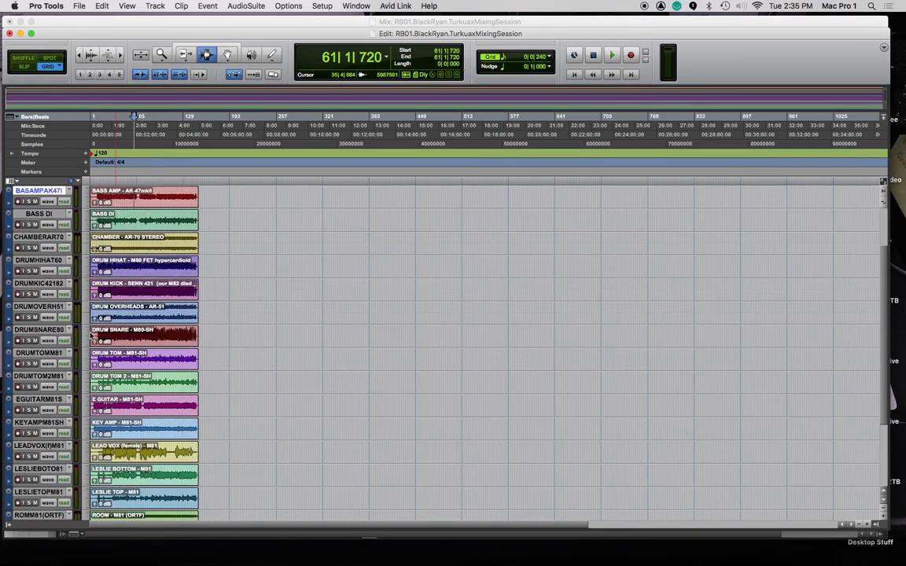
pyautogui.scroll(-3, 174, 334)
pyautogui.scroll(-2, 174, 334)
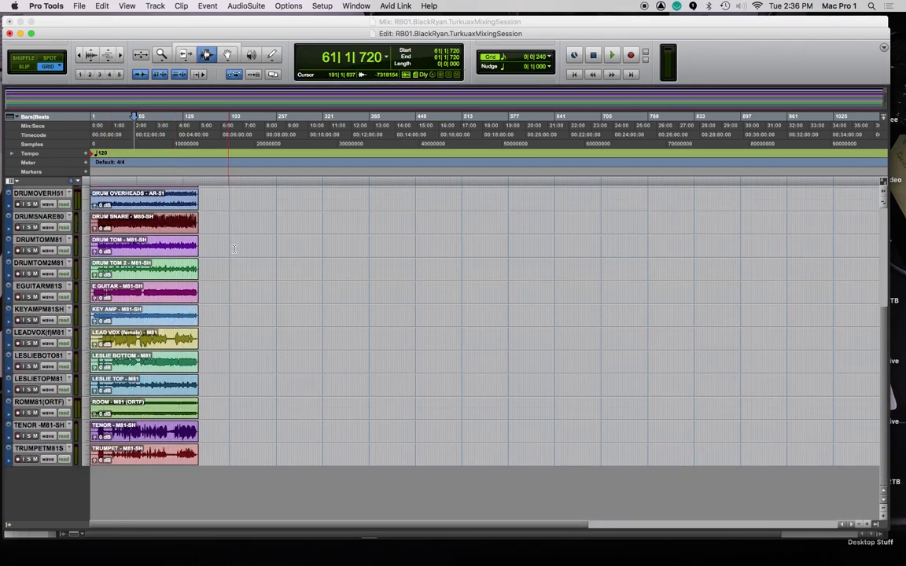
pyautogui.scroll(8, 169, 330)
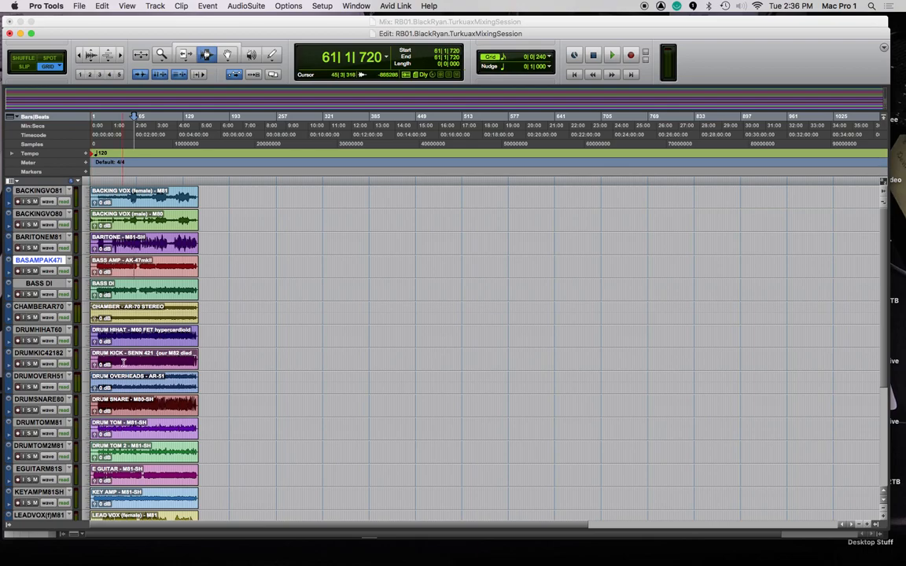
# Move the six drum tracks, from DRUMHIHAT60 through DRUMTOM2M81, above all other tracks in the session.
pyautogui.scroll(-4, 39, 260)
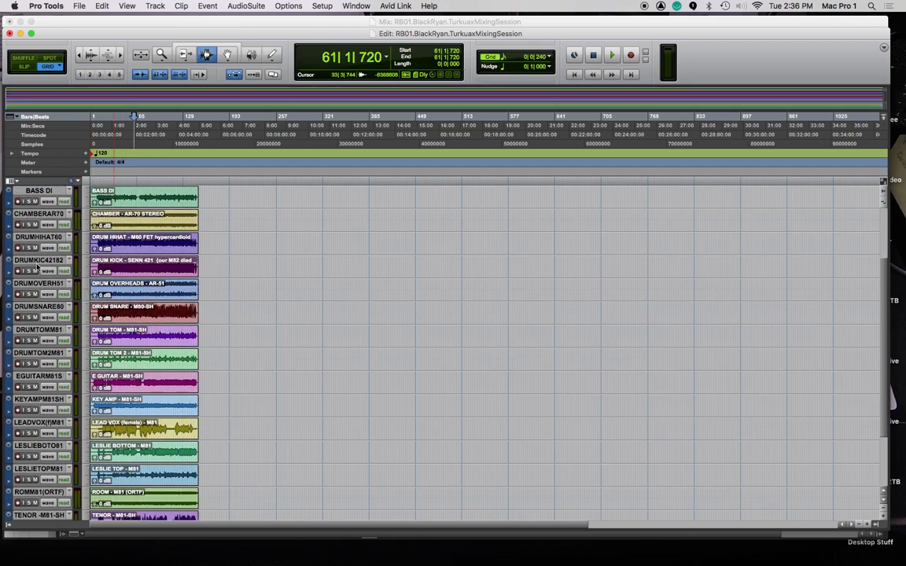
pyautogui.scroll(1, 55, 296)
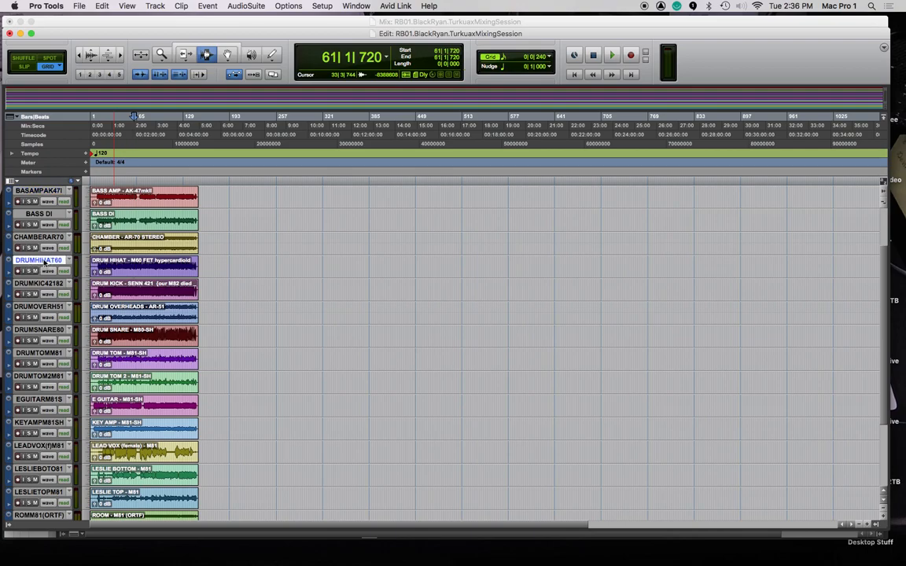
pyautogui.keyDown('shift'); pyautogui.click(54, 376); pyautogui.keyUp('shift')
pyautogui.moveTo(32, 259); pyautogui.dragTo(28, 180)
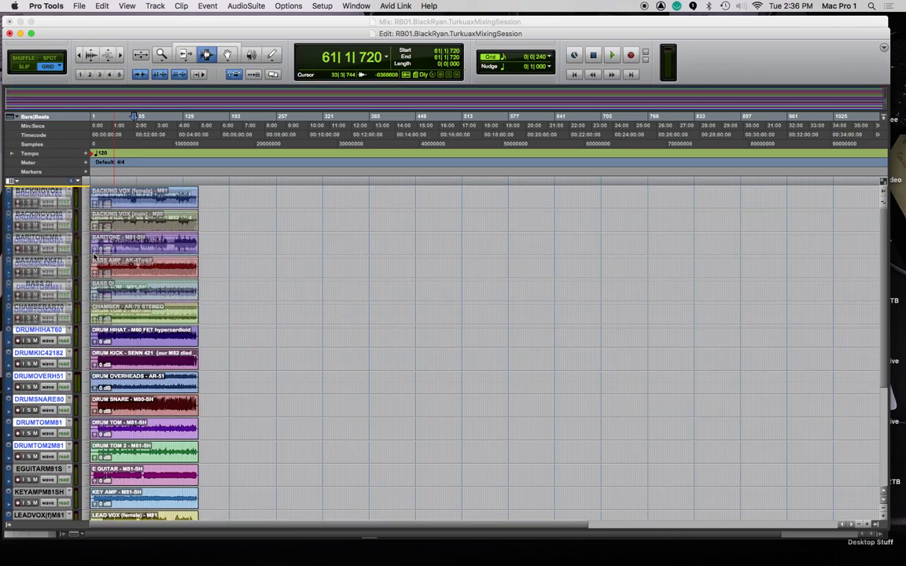
# Move the BASS DI track directly below the last drum track, DRUMTOM2M81.
pyautogui.scroll(-3, 45, 289)
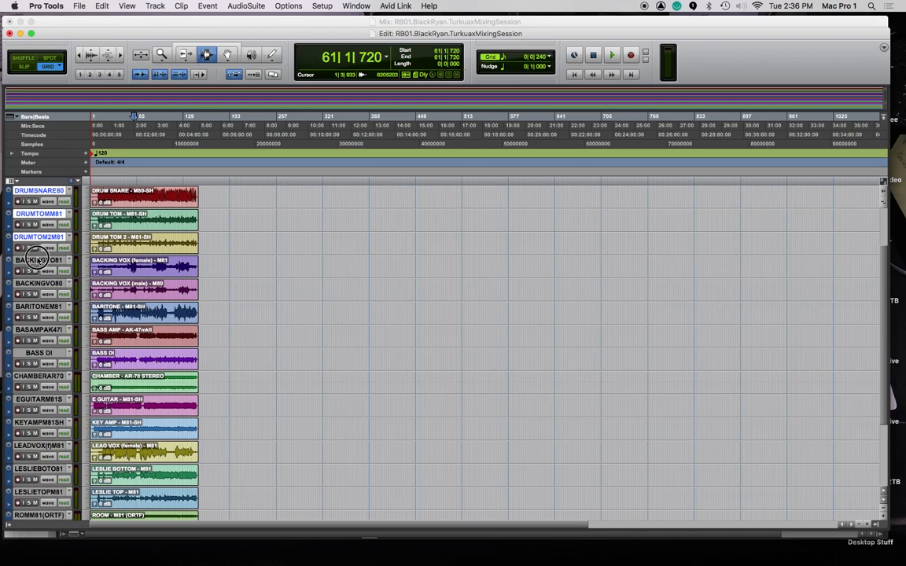
pyautogui.click(40, 261)
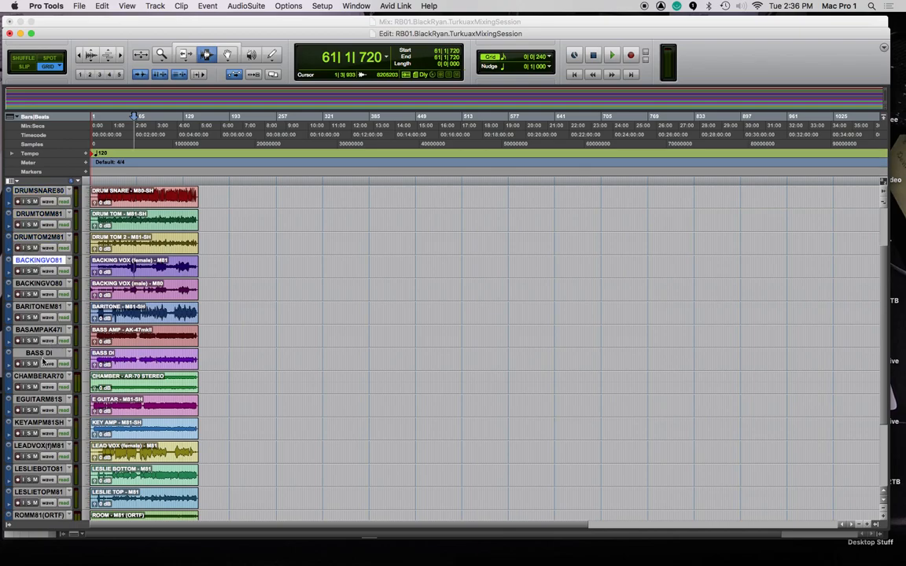
pyautogui.moveTo(46, 354); pyautogui.dragTo(41, 246)
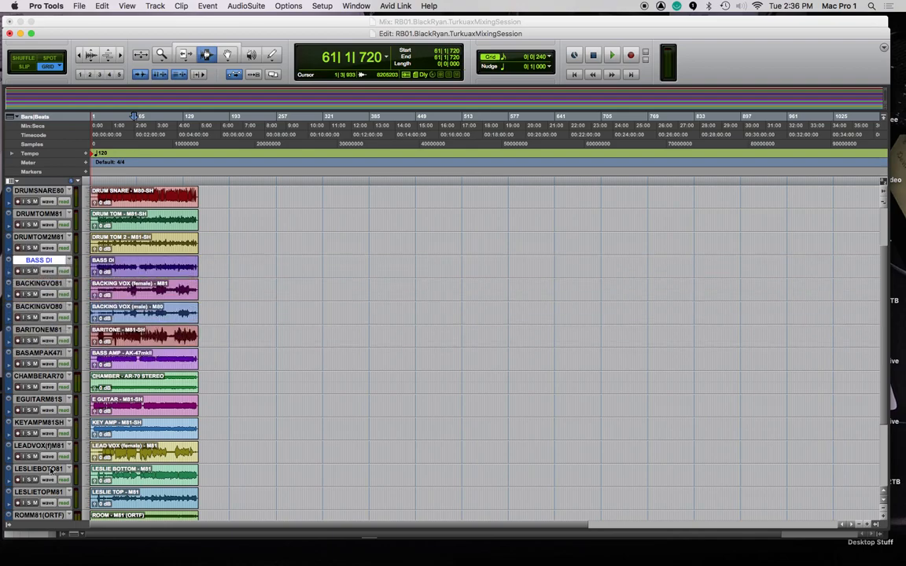
# Place the LESLIETOPM81 track directly above LESLIEBOTO81 and move the lead vocal track to the end of the track list.
pyautogui.scroll(-4, 51, 470)
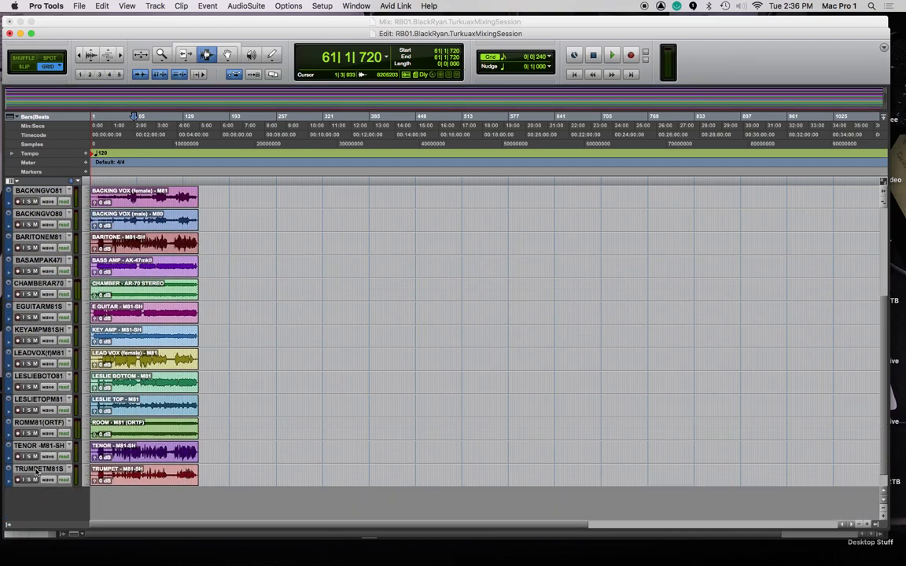
pyautogui.click(30, 400)
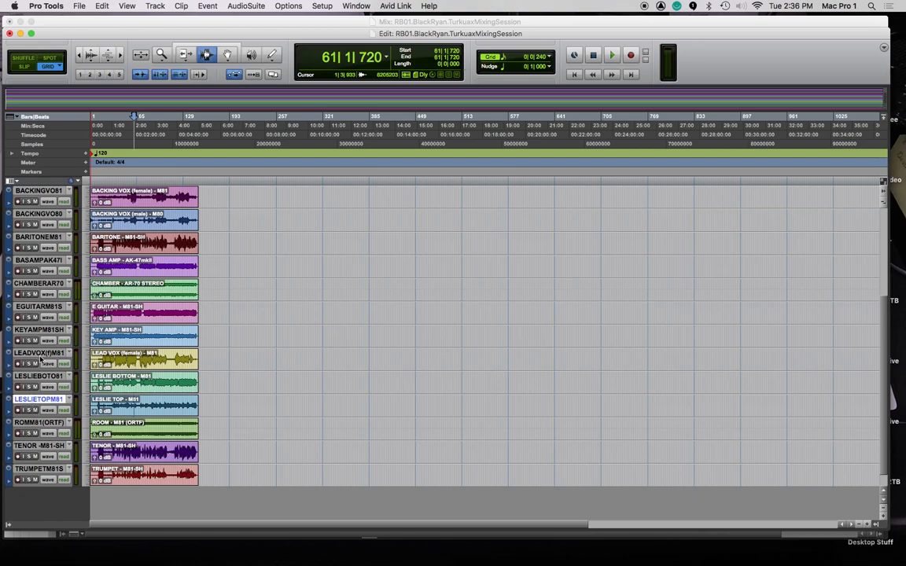
pyautogui.moveTo(37, 403); pyautogui.dragTo(37, 479)
pyautogui.click(38, 354)
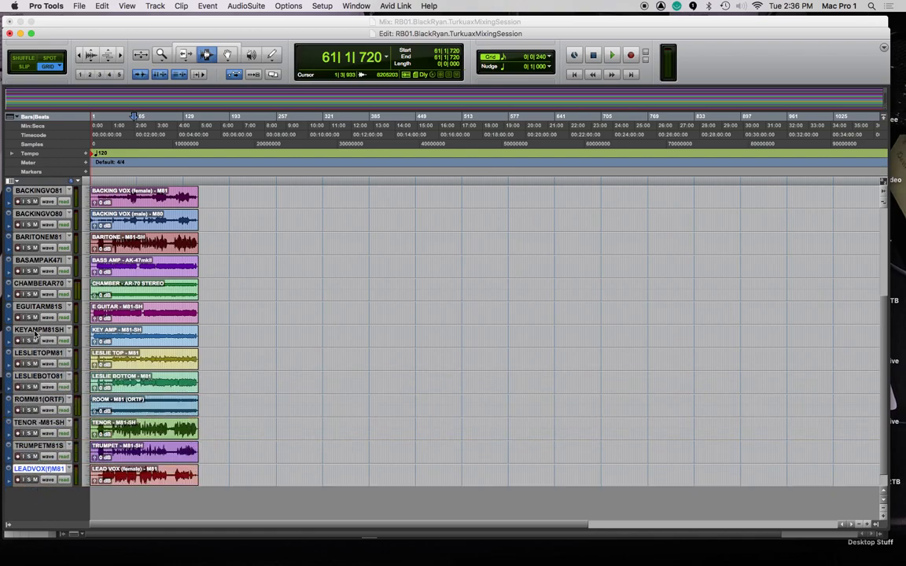
# Solo the ROMM81(ORTF) track, listen to it from bar 58, and clear its solo.
pyautogui.click(37, 330)
pyautogui.click(36, 356)
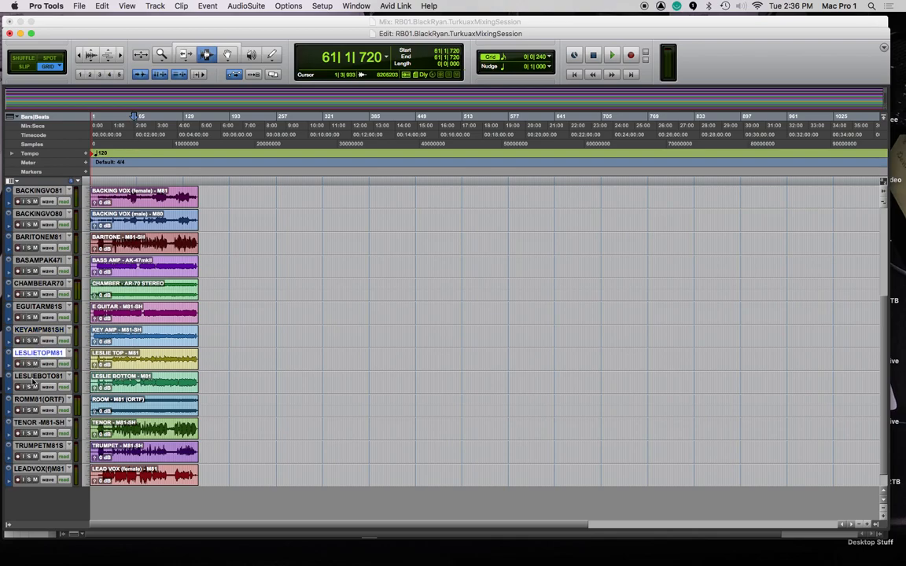
pyautogui.click(37, 378)
pyautogui.click(36, 401)
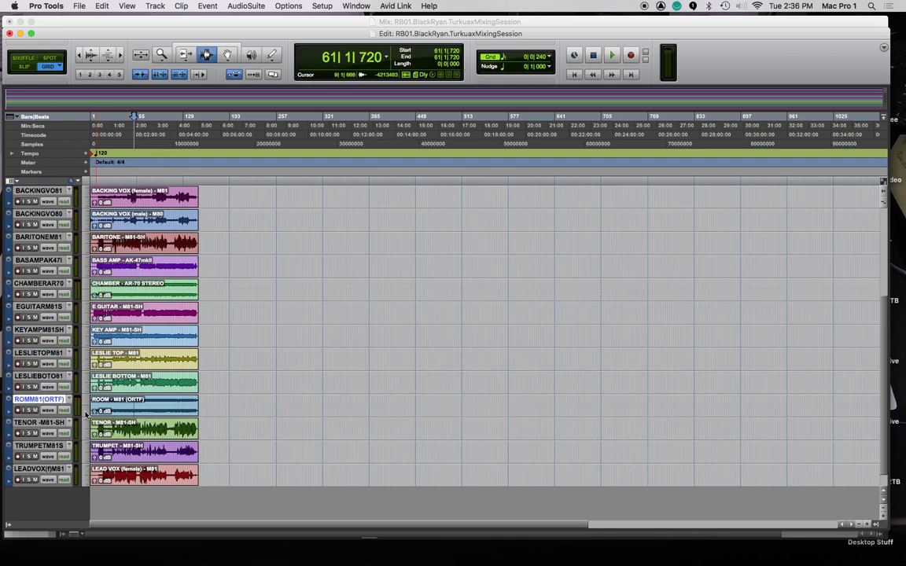
pyautogui.click(28, 409)
pyautogui.click(131, 406)
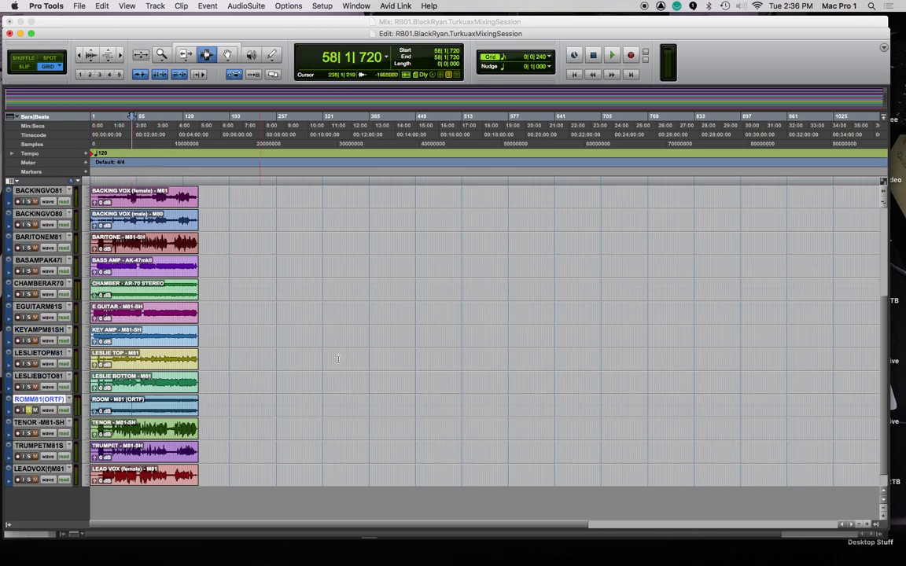
pyautogui.press('space')
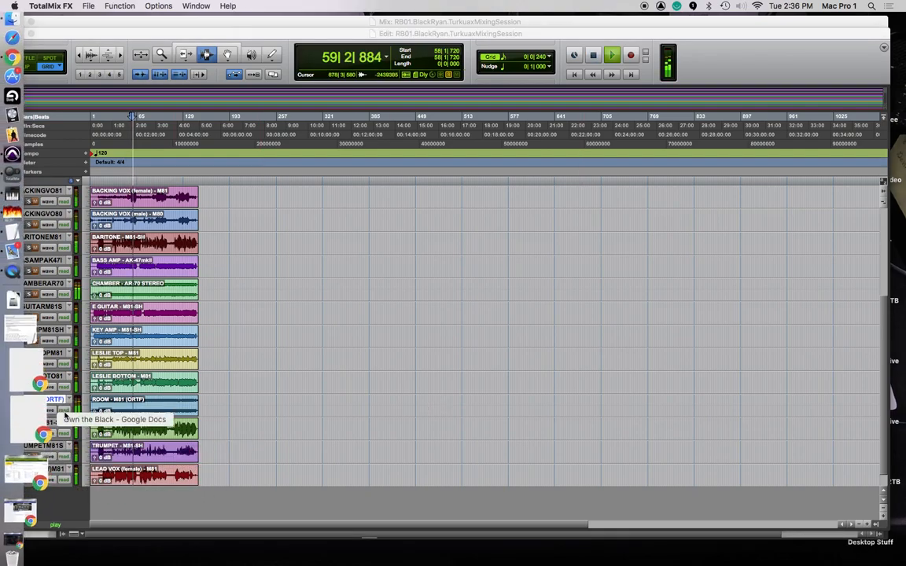
pyautogui.click(29, 410)
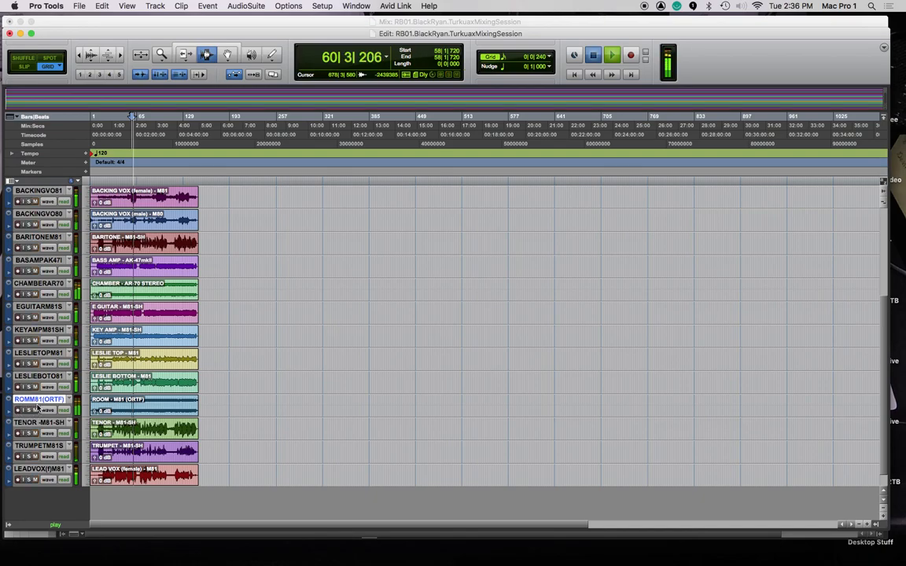
# Move the ROMM81(ORTF) track directly below DRUMTOM2M81, and place the BACKINGVO81, BACKINGVO80 and BARITONEM81 tracks directly above the lead vocal track.
pyautogui.press('space')
pyautogui.moveTo(34, 349); pyautogui.dragTo(43, 324)
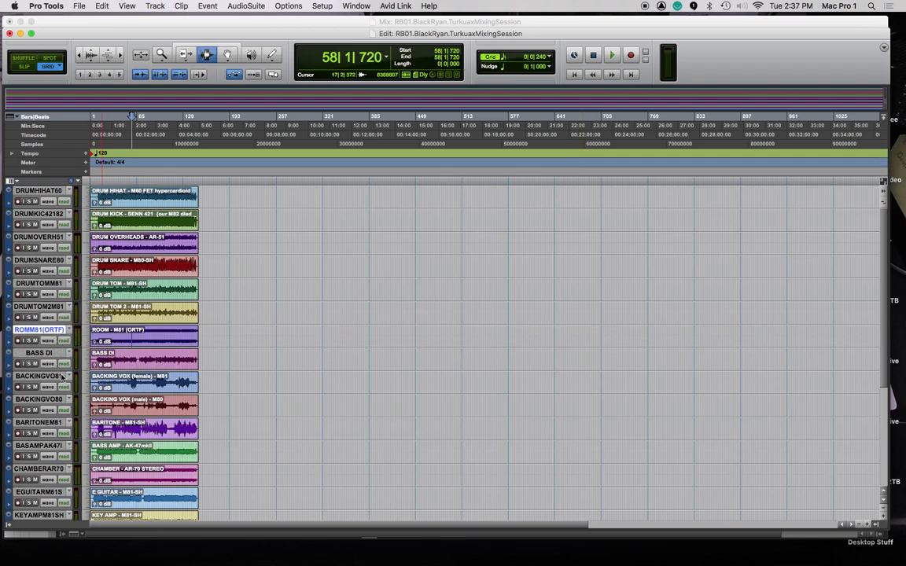
pyautogui.click(43, 379)
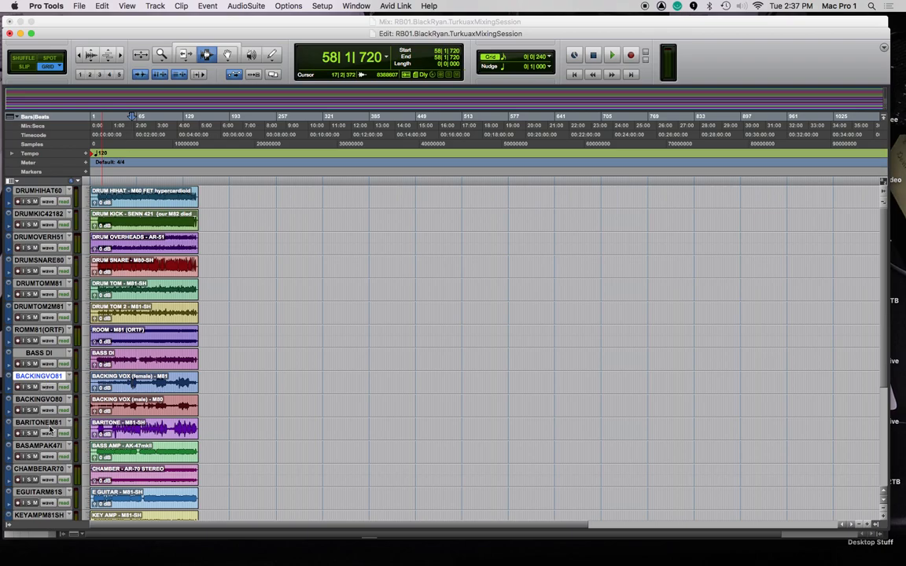
pyautogui.keyDown('shift'); pyautogui.click(49, 425); pyautogui.keyUp('shift')
pyautogui.moveTo(45, 379); pyautogui.dragTo(35, 454)
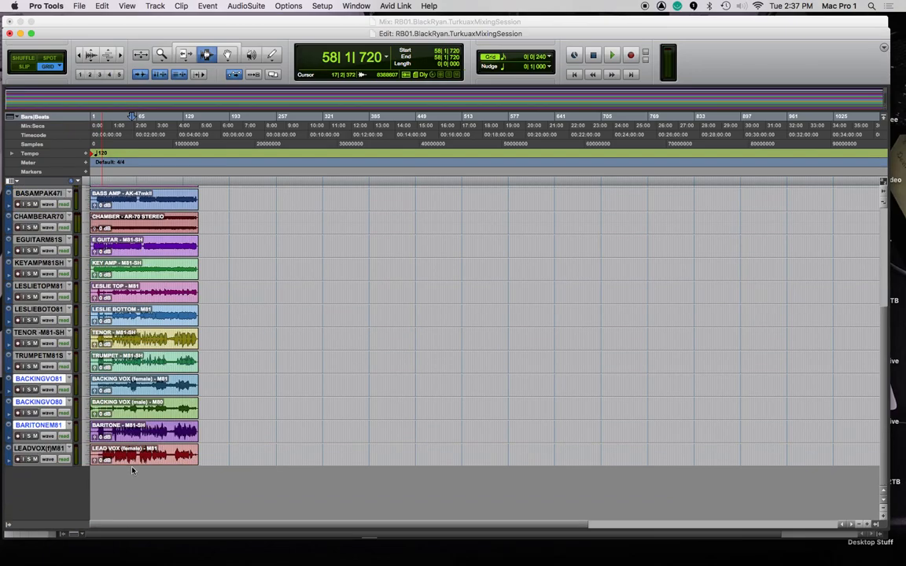
# Arrange the horn tracks as trumpet, tenor and baritone between LESLIEBOTO81 and BACKINGVO81.
pyautogui.click(36, 451)
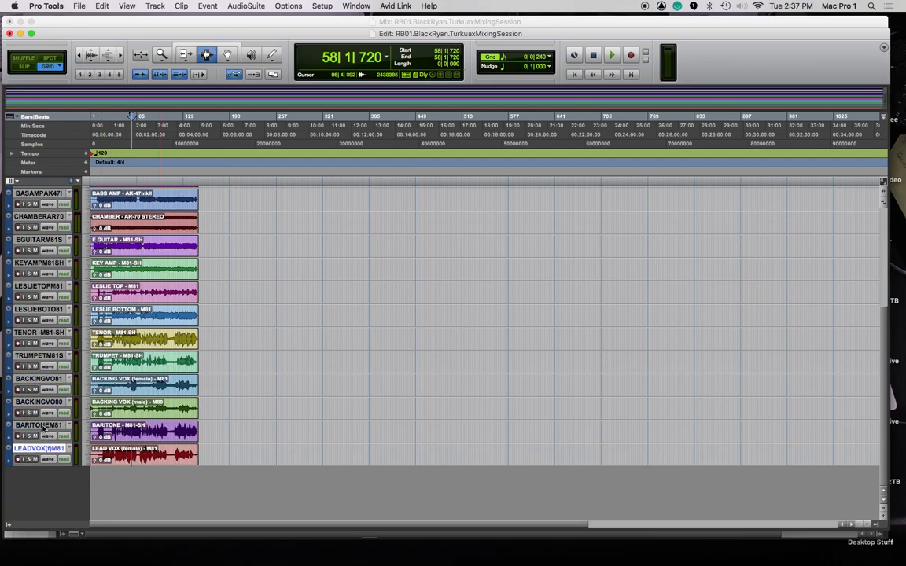
pyautogui.click(44, 425)
pyautogui.moveTo(44, 426); pyautogui.dragTo(37, 330)
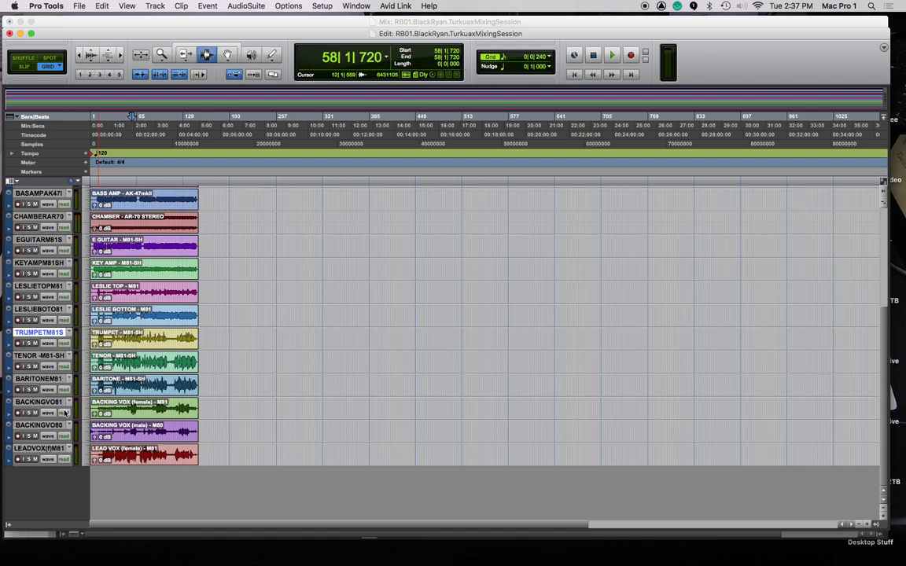
# Reorder the drum tracks as kick, snare, hi-hat, tom, tom 2 and overheads above the ROMM81(ORTF) track.
pyautogui.scroll(5, 65, 412)
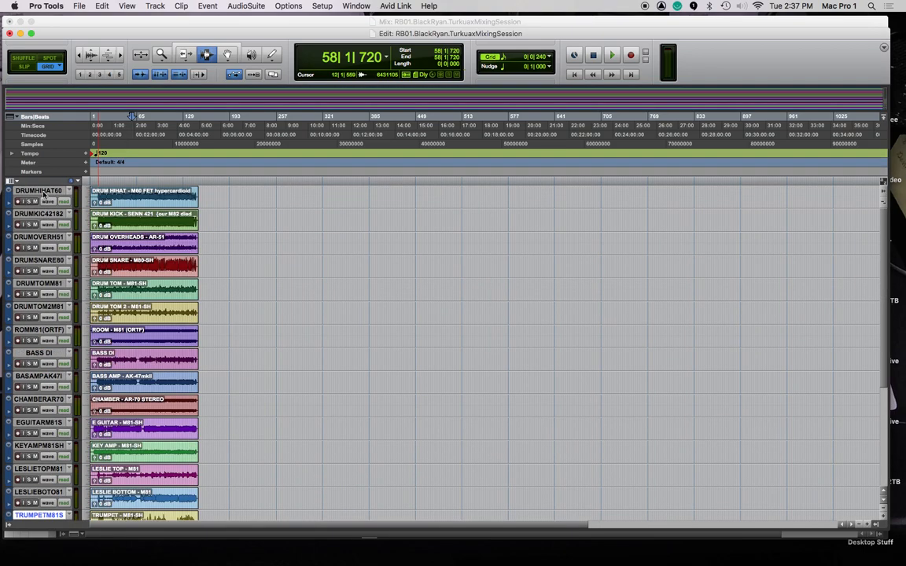
pyautogui.click(43, 192)
pyautogui.moveTo(41, 218); pyautogui.dragTo(35, 189)
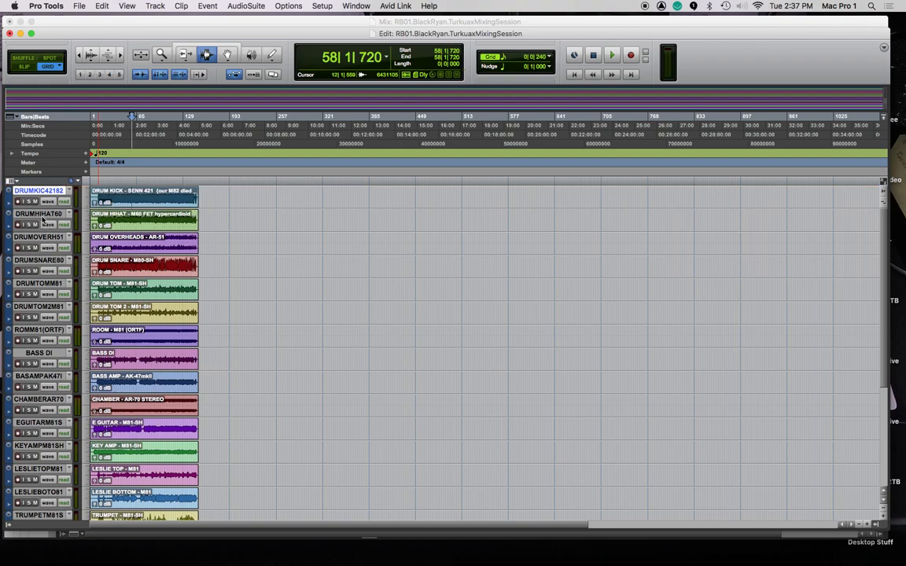
pyautogui.moveTo(43, 265); pyautogui.dragTo(41, 208)
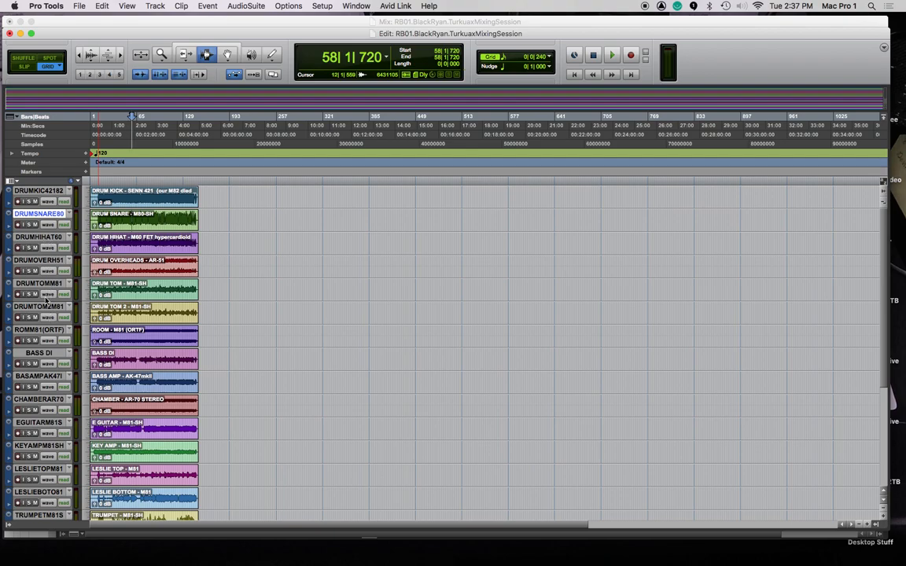
pyautogui.moveTo(46, 288); pyautogui.dragTo(45, 252)
pyautogui.moveTo(41, 310); pyautogui.dragTo(41, 272)
pyautogui.moveTo(100, 281); pyautogui.dragTo(101, 280)
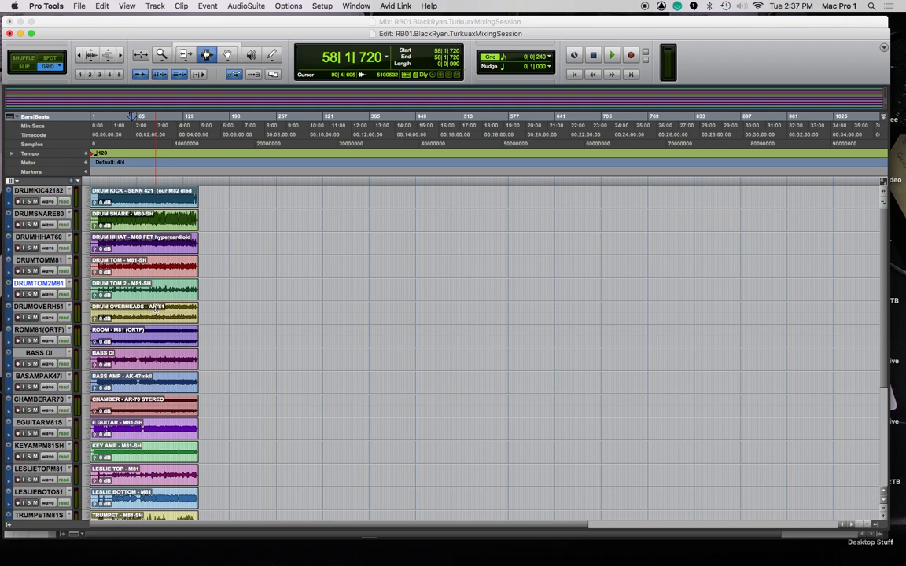
pyautogui.click(39, 306)
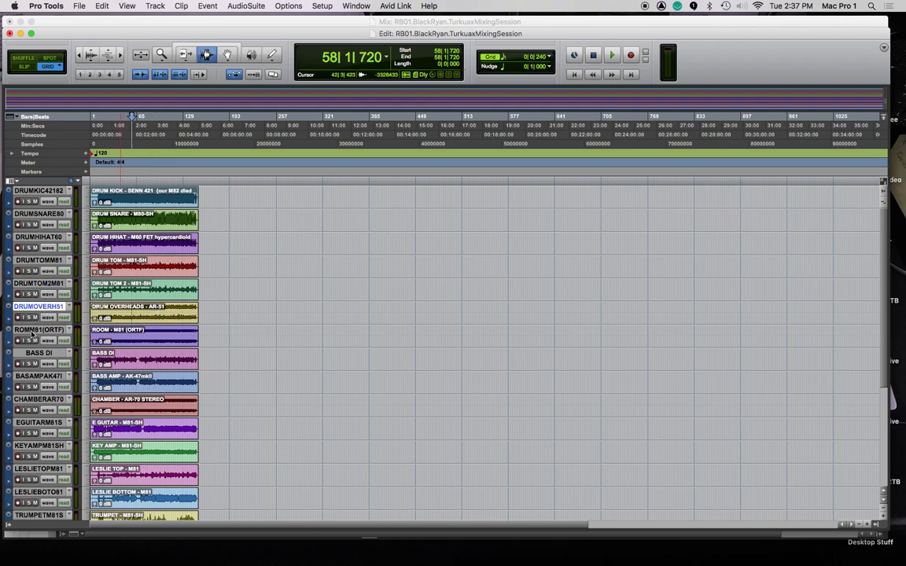
pyautogui.click(32, 333)
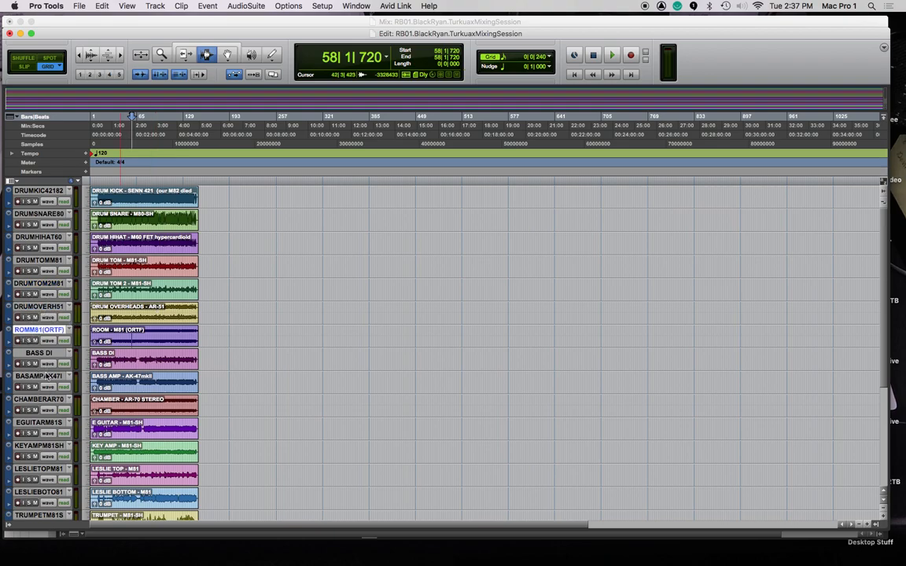
# Solo the CHAMBERAR70 track to hear it from bar 50, clear its solo and move it directly below ROMM81(ORTF).
pyautogui.scroll(-1, 56, 413)
pyautogui.click(123, 383)
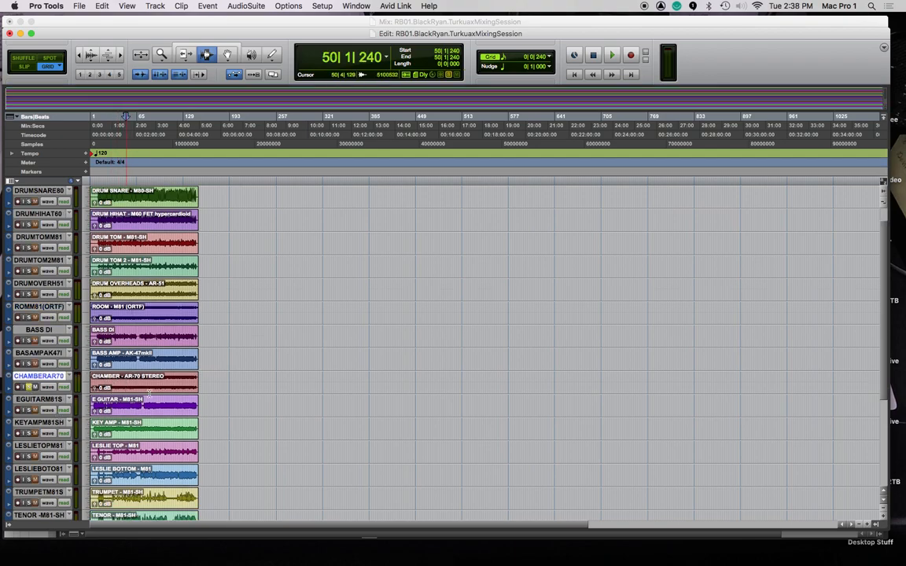
pyautogui.press('space')
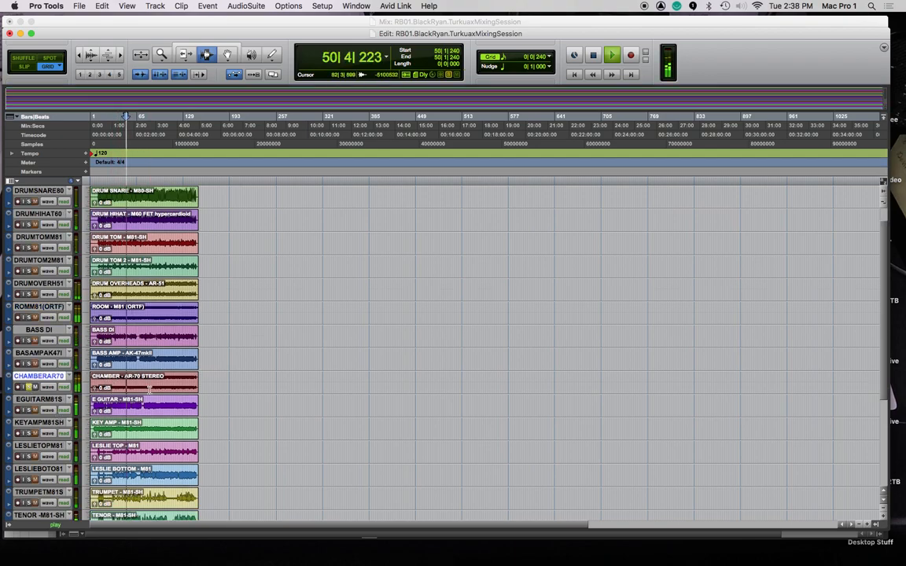
pyautogui.press('space')
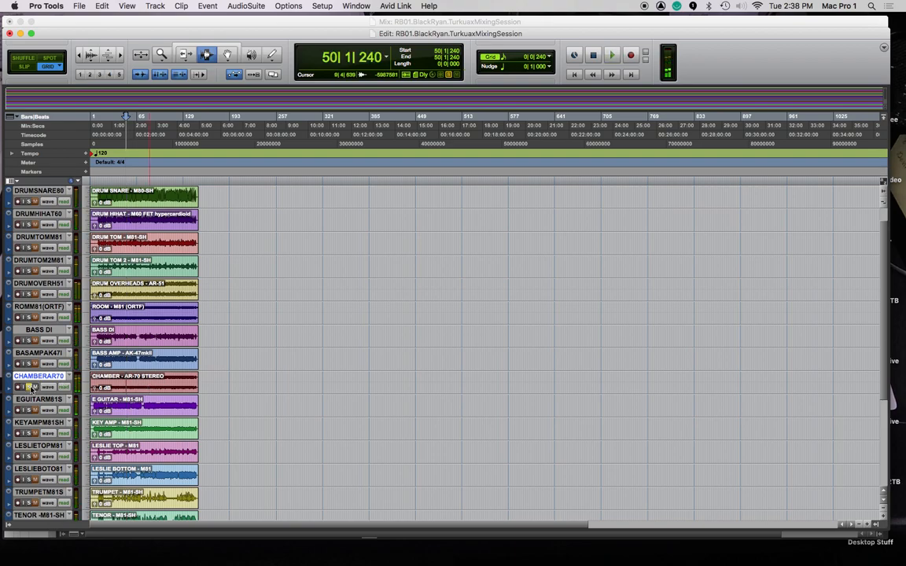
pyautogui.moveTo(45, 377); pyautogui.dragTo(41, 310)
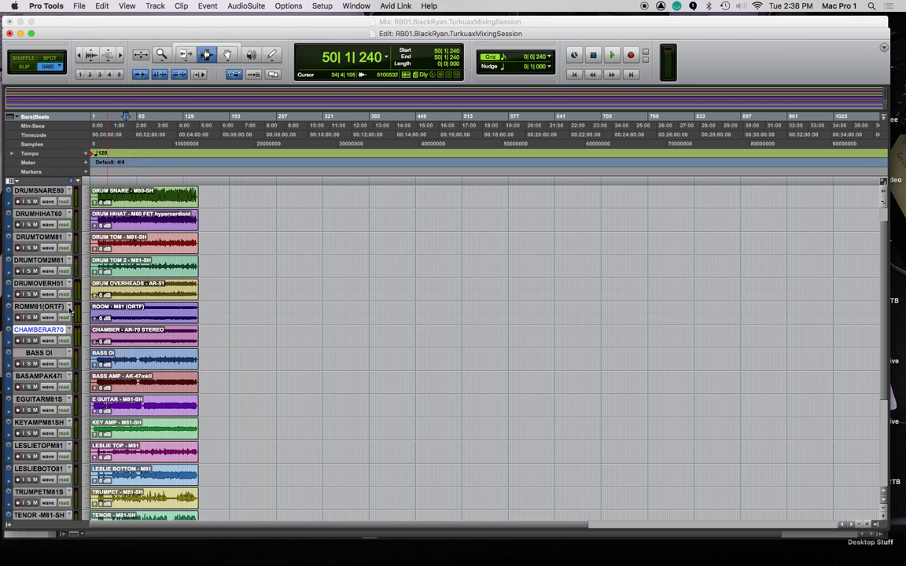
# Solo the EGUITARM81S track, listen to it from bar 45, and clear its solo.
pyautogui.scroll(-1, 114, 351)
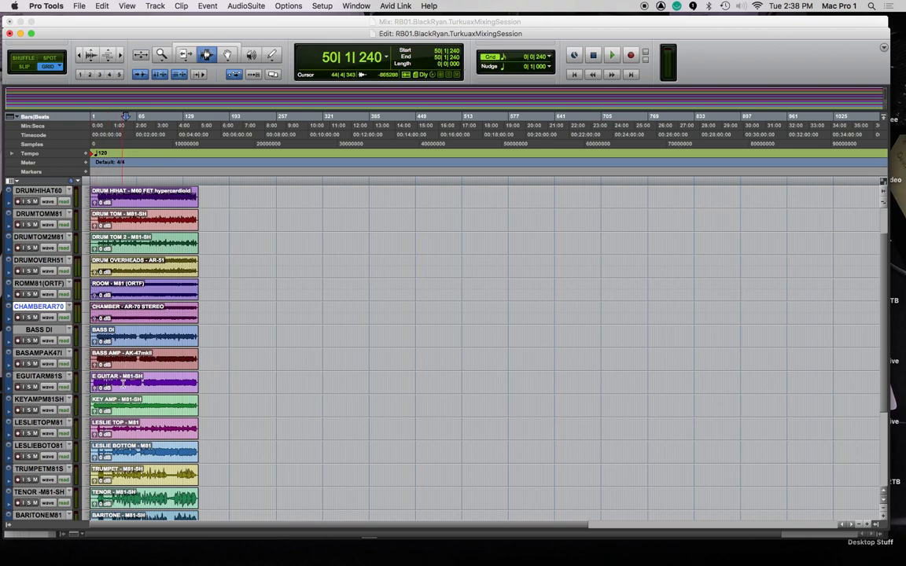
pyautogui.click(34, 379)
pyautogui.click(26, 387)
pyautogui.press('space')
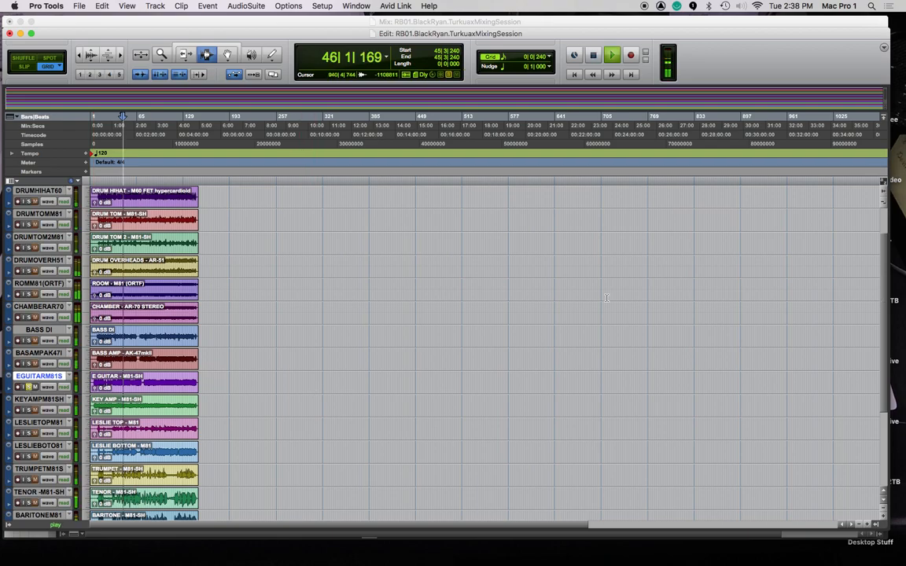
pyautogui.click(28, 387)
pyautogui.press('space')
# Examine the track order and the waveform levels of all tracks, from the kick drum to the lead vocal, at a closer horizontal zoom.
pyautogui.scroll(-1, 79, 386)
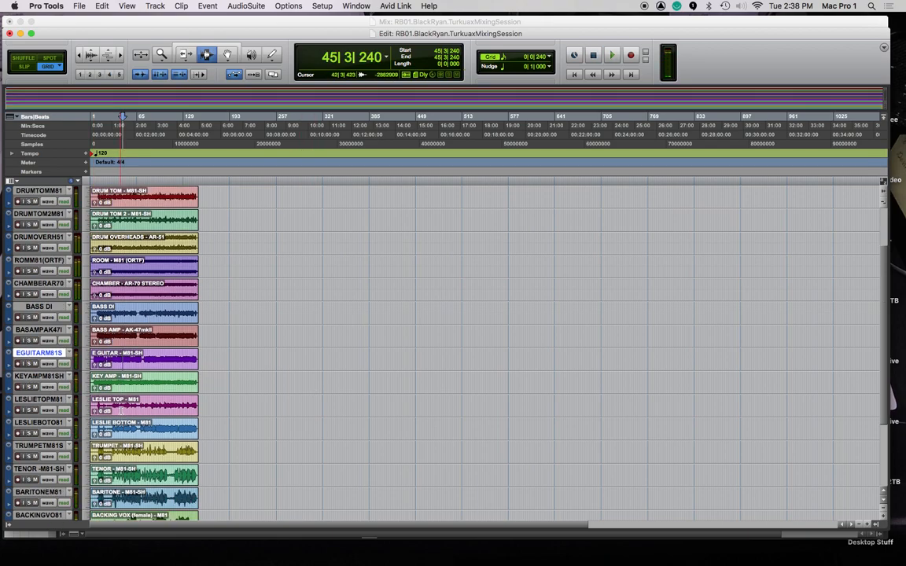
pyautogui.click(30, 378)
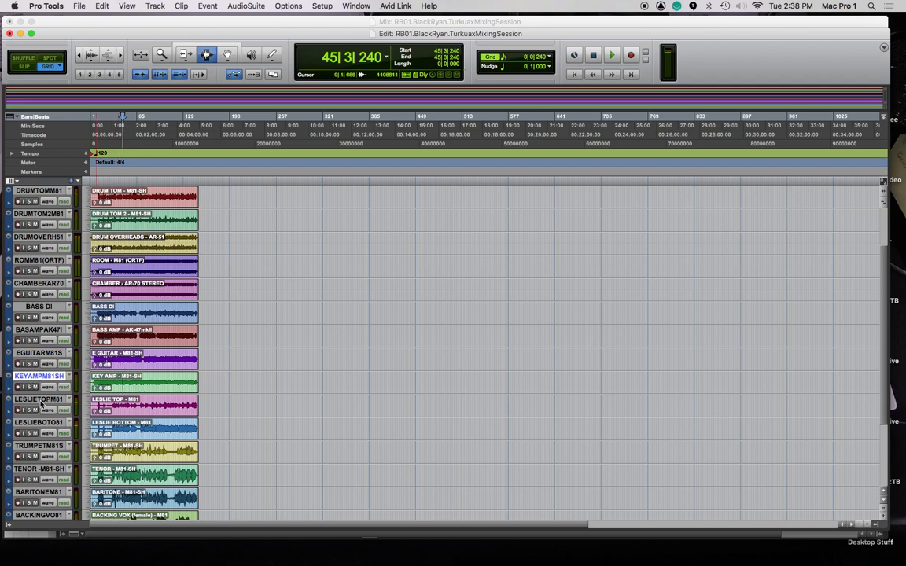
pyautogui.click(41, 402)
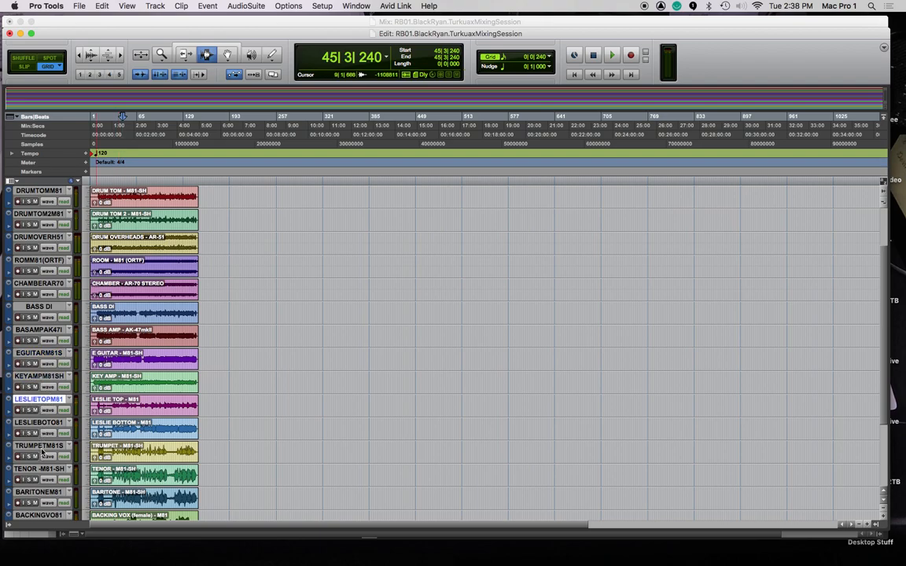
pyautogui.scroll(-3, 43, 452)
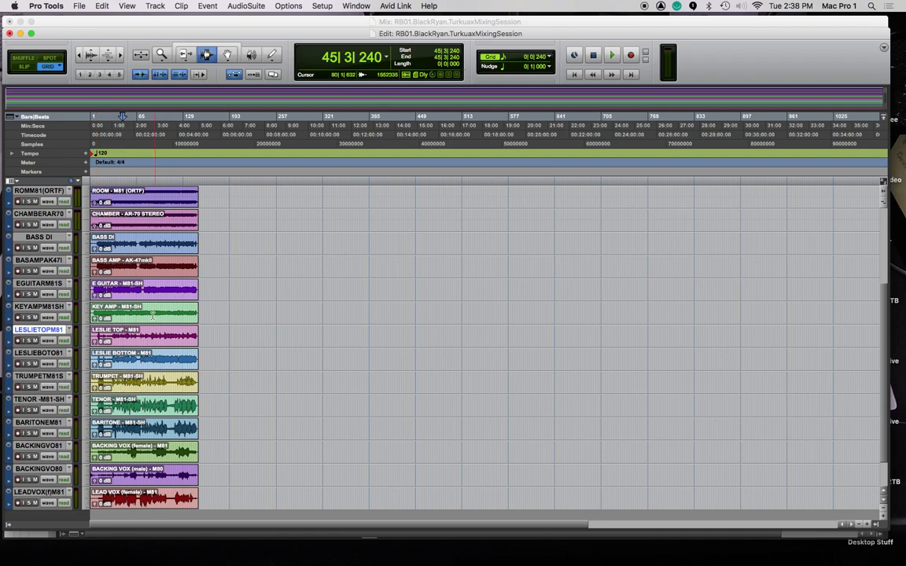
pyautogui.press('t')
pyautogui.press('t')
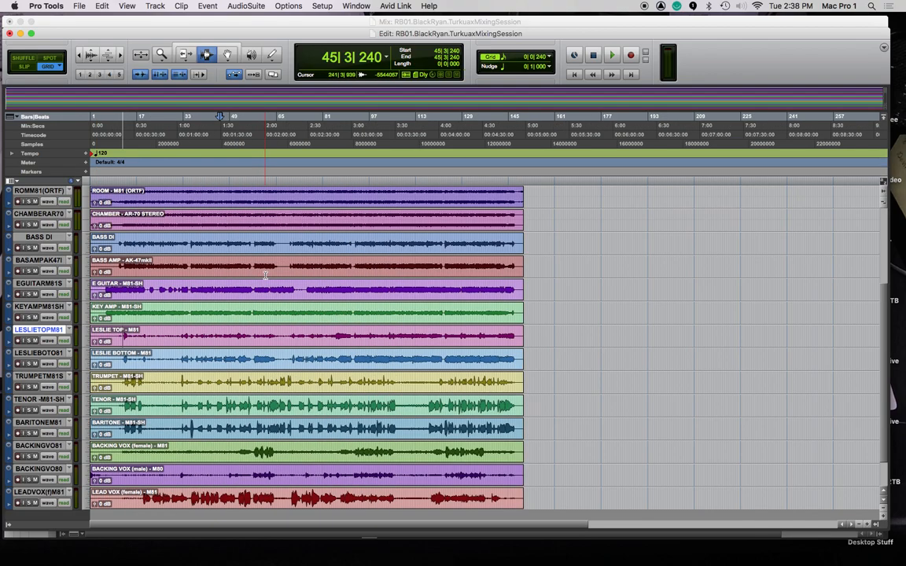
pyautogui.press('t')
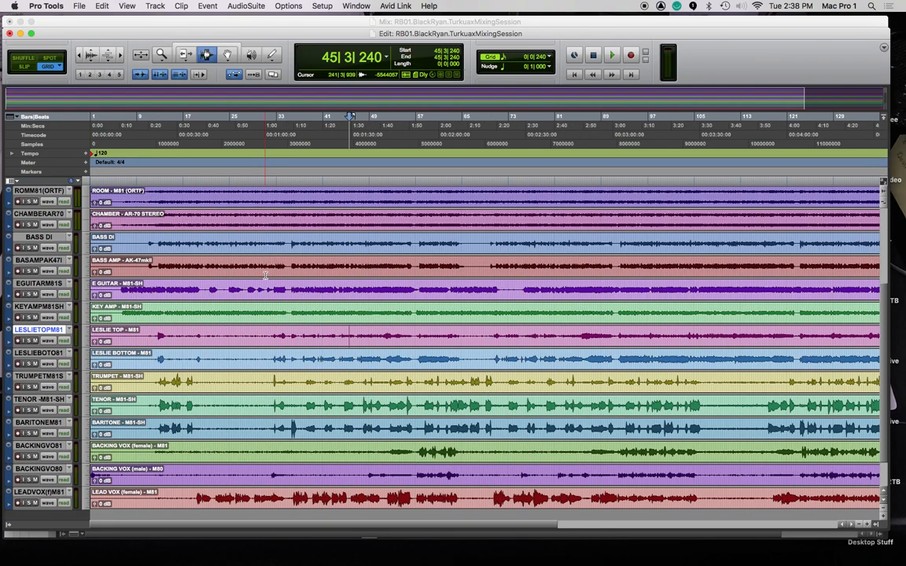
pyautogui.press('r')
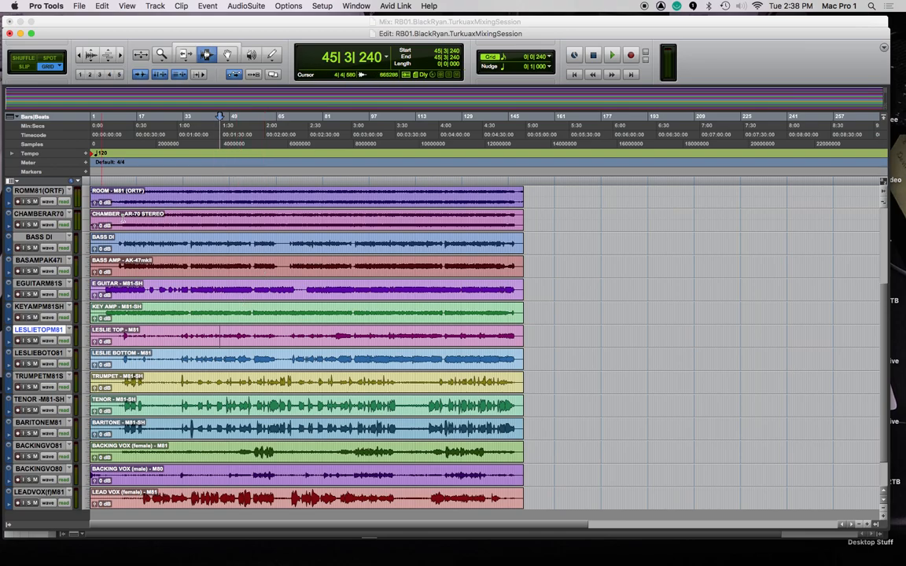
pyautogui.scroll(6, 120, 213)
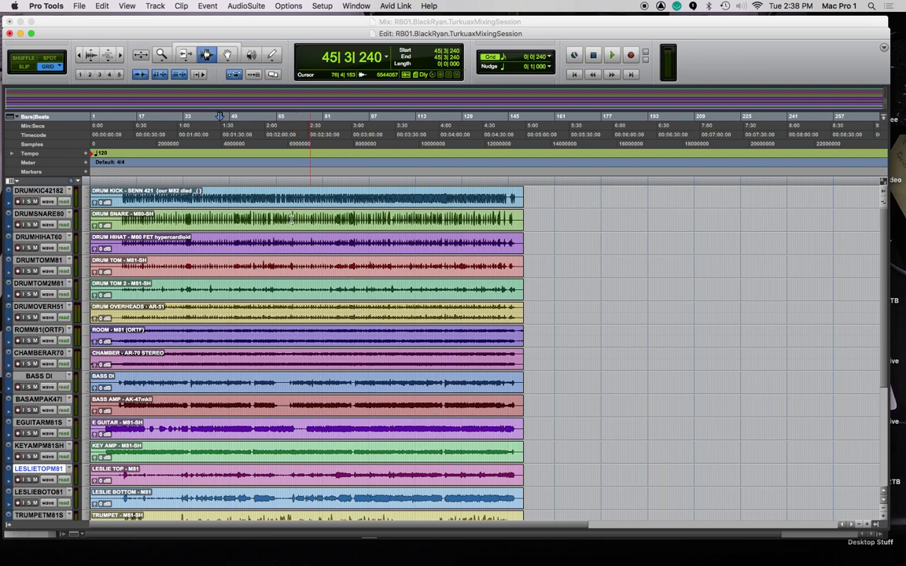
pyautogui.scroll(-2, 389, 386)
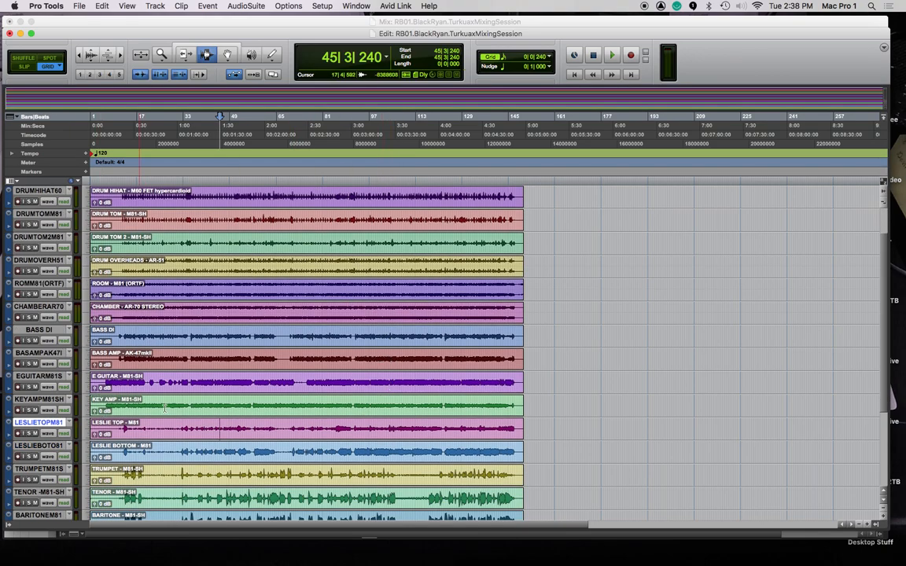
pyautogui.scroll(-1, 275, 390)
pyautogui.scroll(-3, 274, 391)
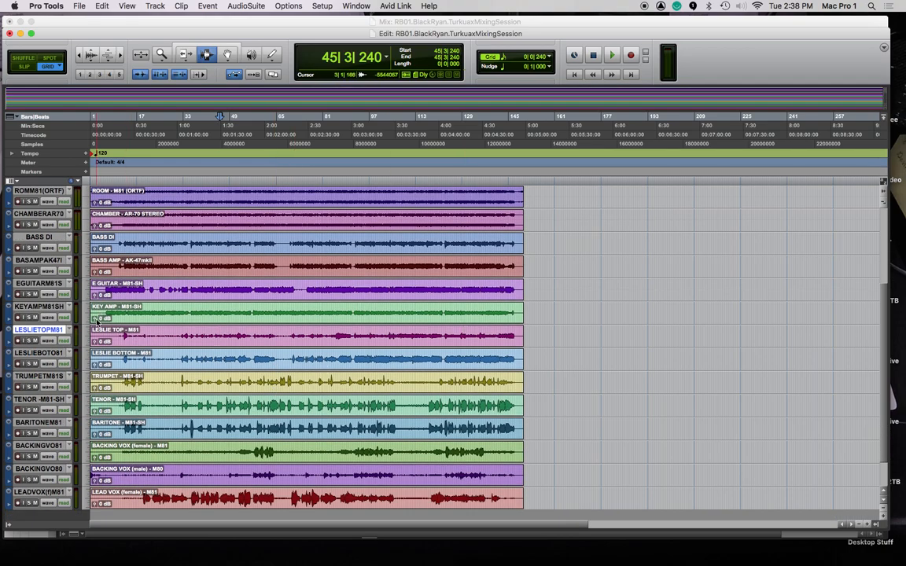
# Solo the KEYAMPM81SH track, listen to it from bar 21, and clear its solo.
pyautogui.click(150, 312)
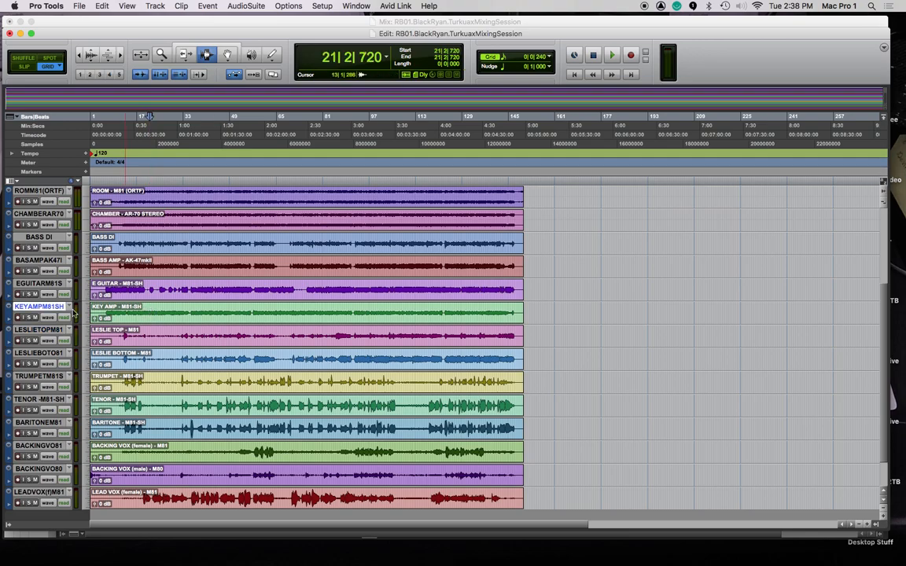
pyautogui.click(33, 317)
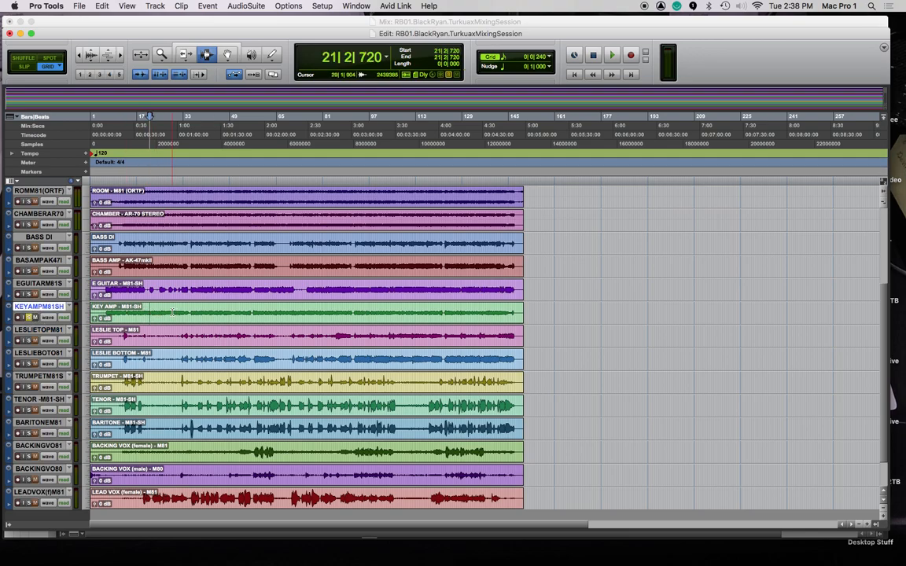
pyautogui.press('space')
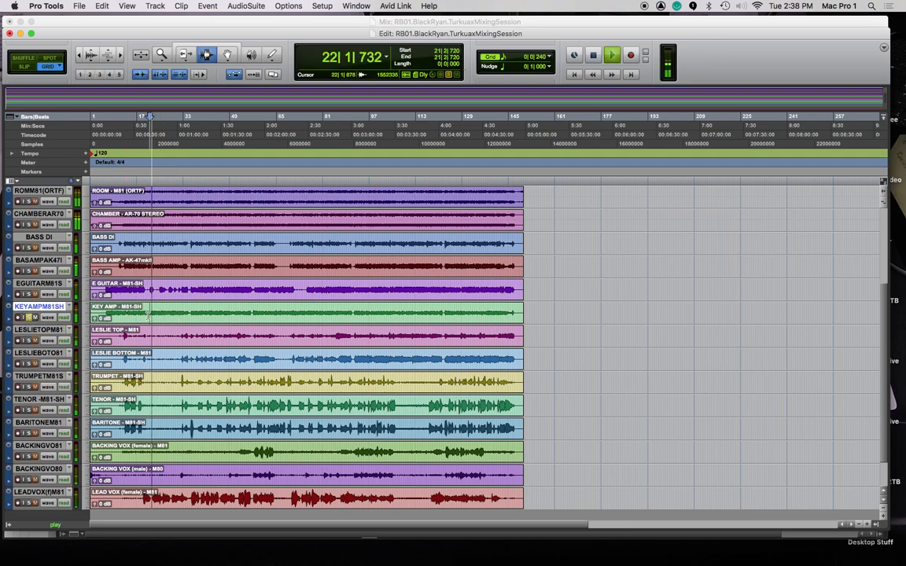
pyautogui.press('space')
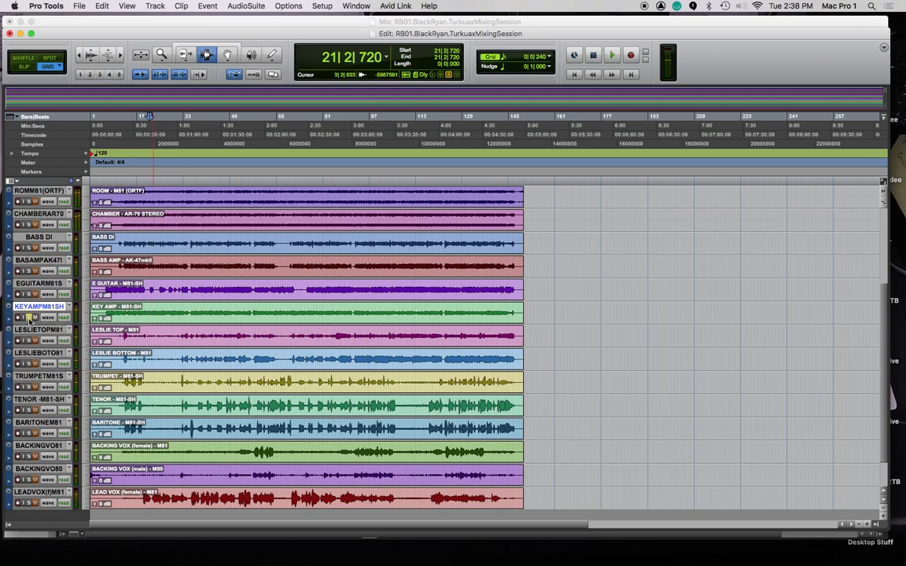
pyautogui.click(34, 317)
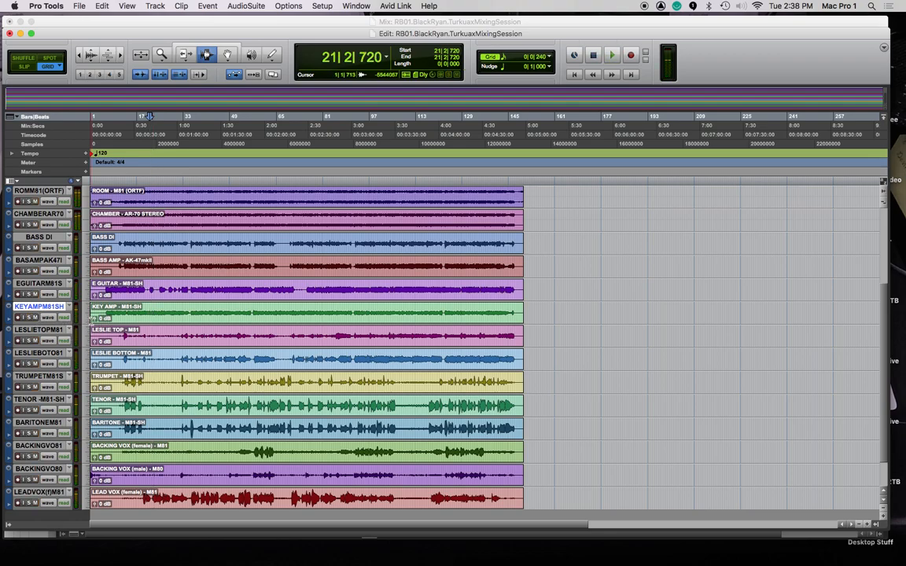
# Set the clip gain to +3.5 dB on E GUITAR, +7.8 dB on KEY AMP, +6.0 dB on LESLIE TOP and +3.5 dB on LESLIE BOTTOM.
pyautogui.moveTo(95, 322); pyautogui.dragTo(96, 291)
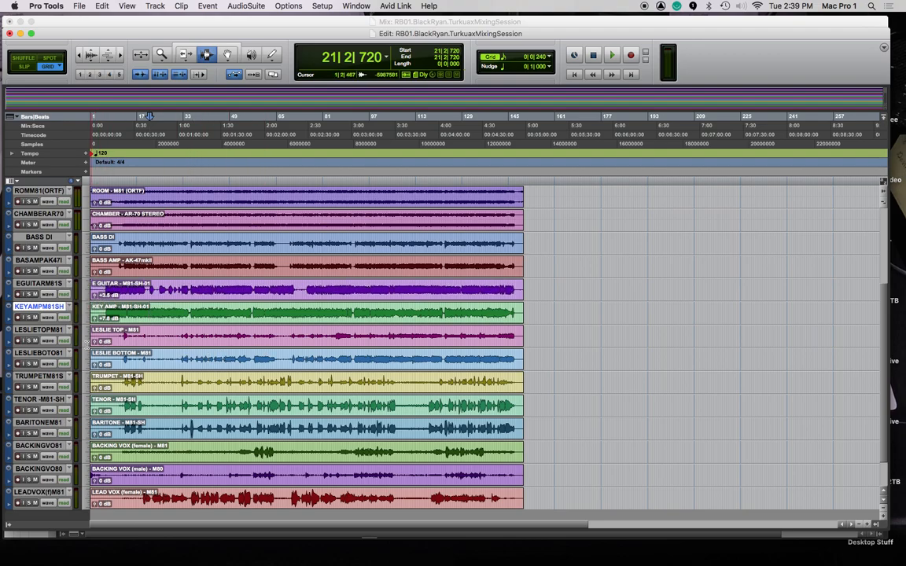
pyautogui.moveTo(95, 343); pyautogui.dragTo(93, 364)
# Raise the clip gain of the male backing vocal clip to +5.2 dB.
pyautogui.scroll(-2, 267, 386)
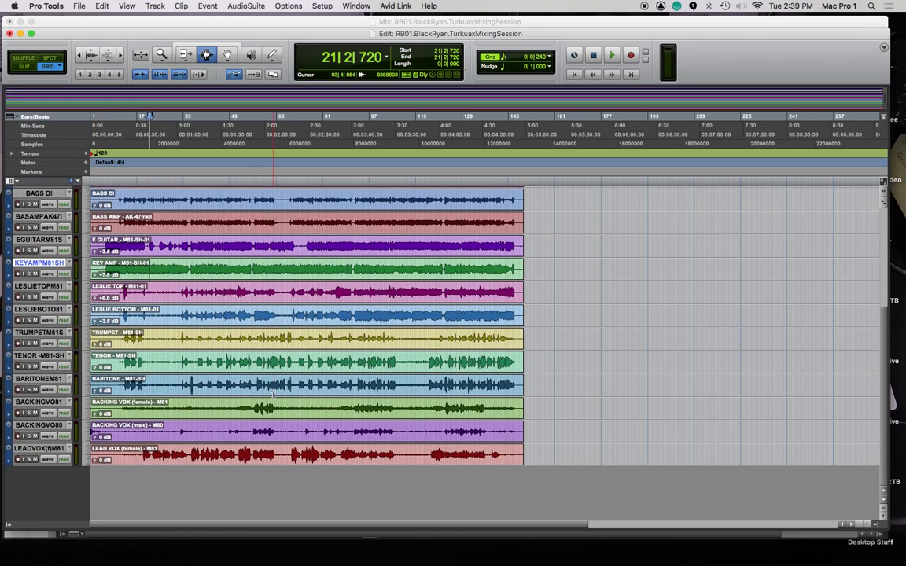
pyautogui.click(93, 438)
pyautogui.moveTo(93, 438); pyautogui.dragTo(101, 437)
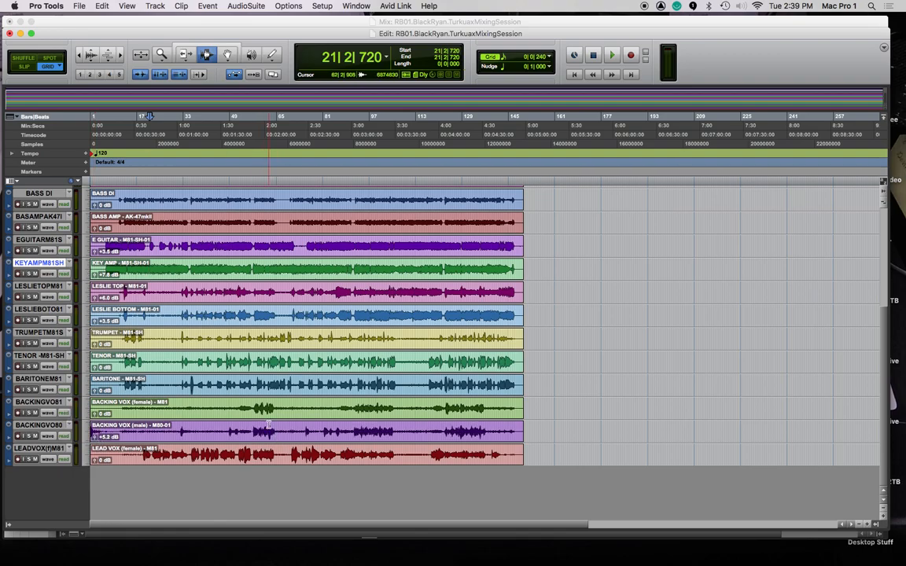
# Set the clip gain to +3.5 dB on BASS DI and +7.8 dB on BASS AMP.
pyautogui.scroll(1, 268, 425)
pyautogui.scroll(4, 269, 424)
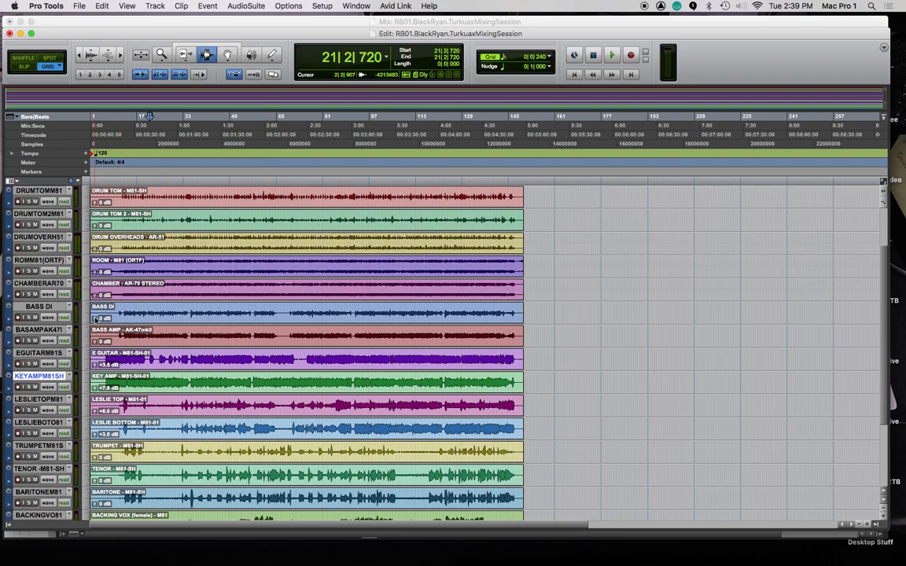
pyautogui.moveTo(95, 320); pyautogui.dragTo(94, 338)
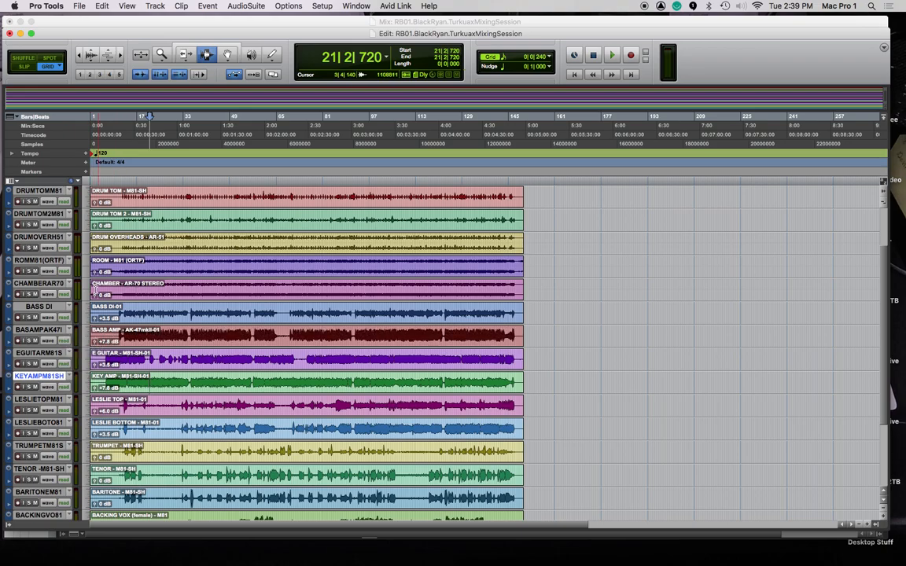
# Raise the drum clip gains: chamber +4.4 dB, room +2.6 dB, tom 2 +5.2 dB, tom +4.4 dB, hi-hat +3.5 dB, and boost the overheads.
pyautogui.moveTo(96, 295); pyautogui.dragTo(96, 252)
pyautogui.scroll(2, 145, 257)
pyautogui.scroll(1, 96, 270)
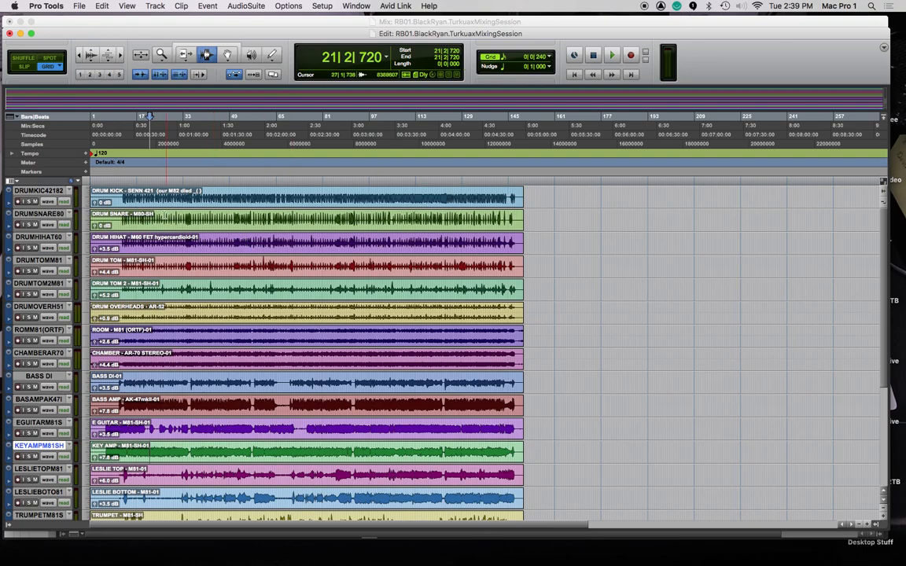
# Set the clip gain to +1.7 dB on the kick drum, +4.4 dB on BASS DI and +1.7 dB on the female backing vocal.
pyautogui.moveTo(96, 202); pyautogui.dragTo(96, 203)
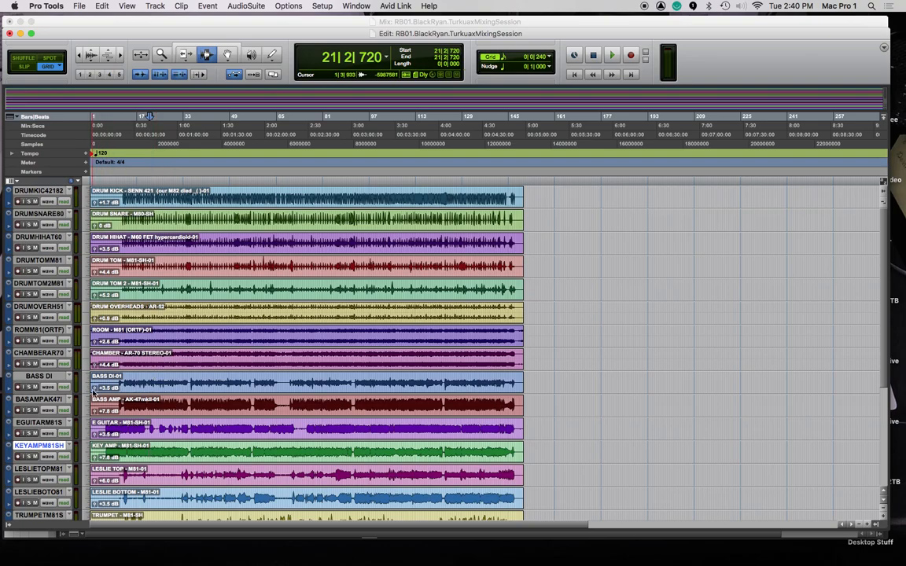
pyautogui.click(94, 387)
pyautogui.moveTo(94, 388); pyautogui.dragTo(94, 390)
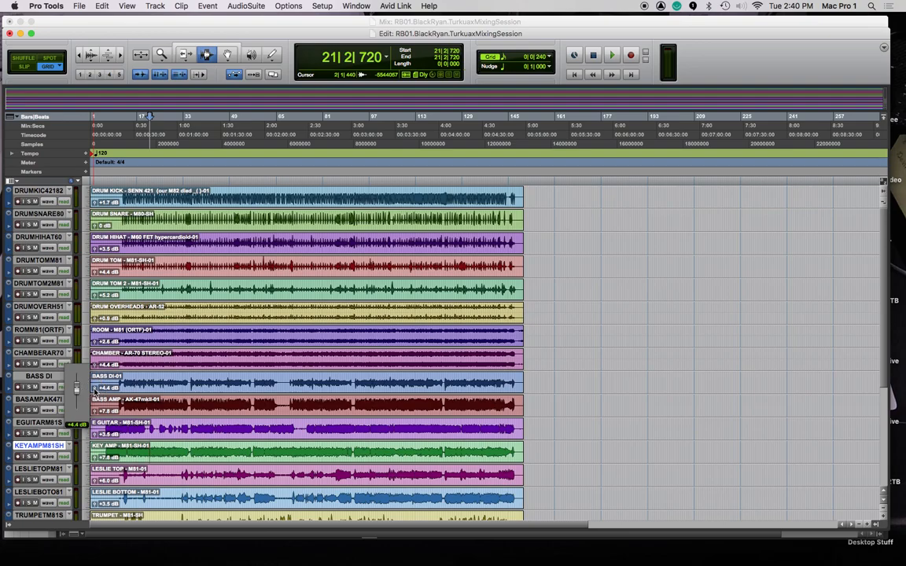
pyautogui.moveTo(95, 388); pyautogui.dragTo(95, 390)
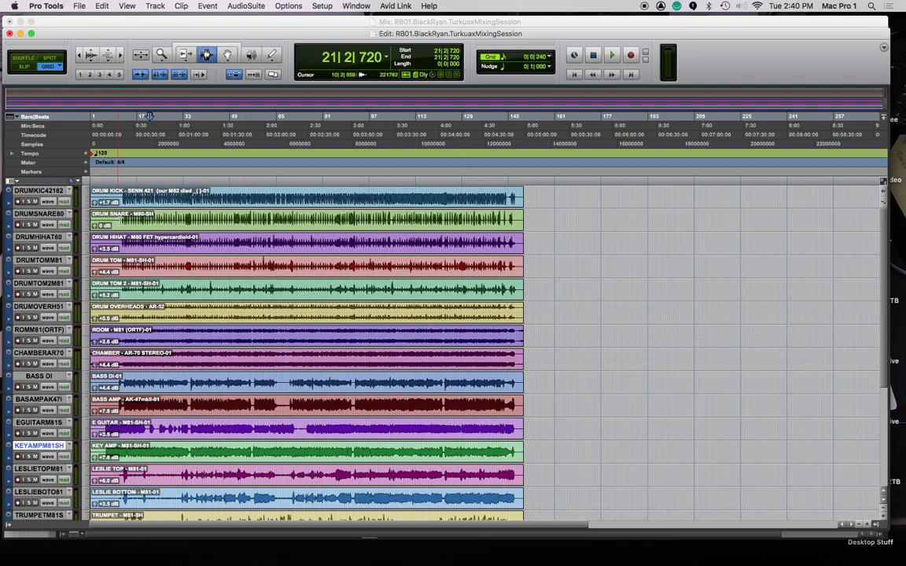
pyautogui.scroll(-8, 178, 401)
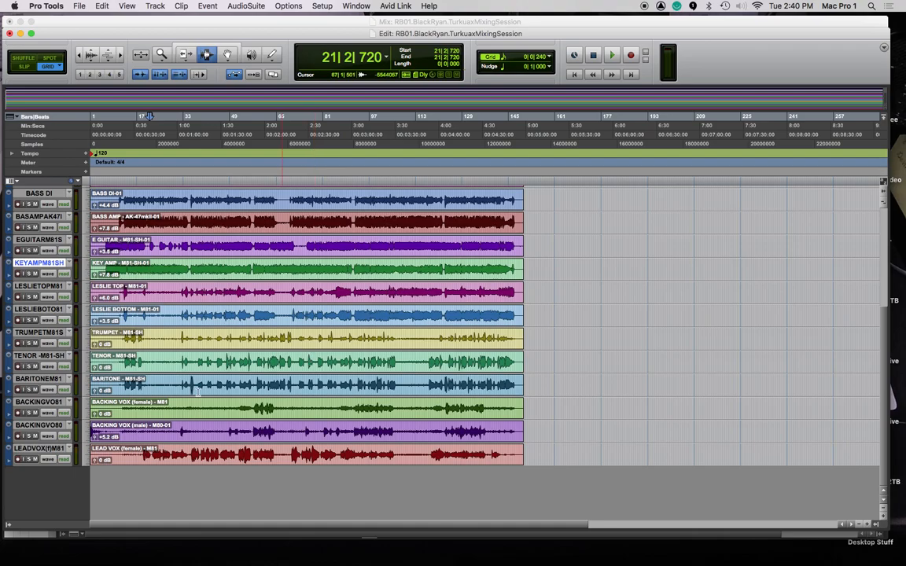
pyautogui.moveTo(95, 414); pyautogui.dragTo(96, 414)
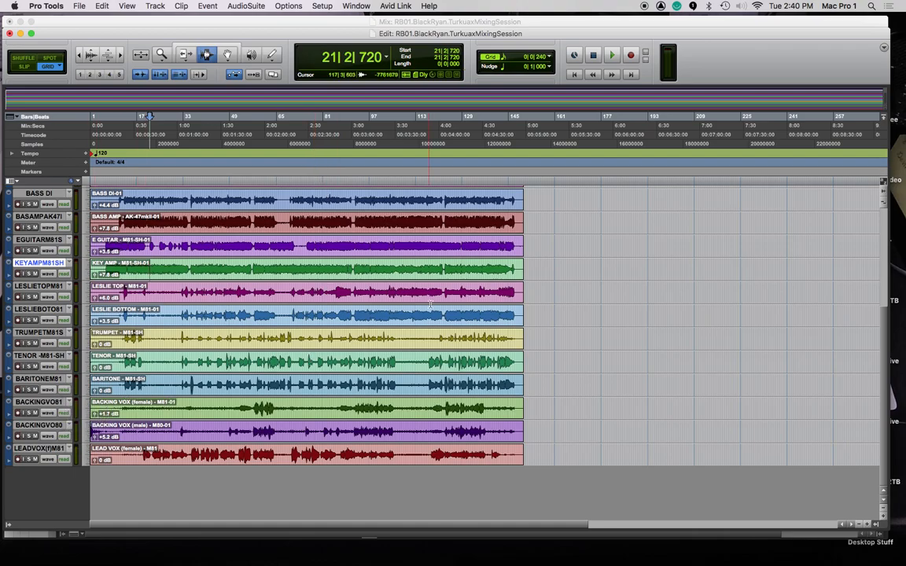
# Switch to the Mix window with the kick drum track selected and extend the selection through the lead vocal to include all tracks.
pyautogui.scroll(5, 413, 233)
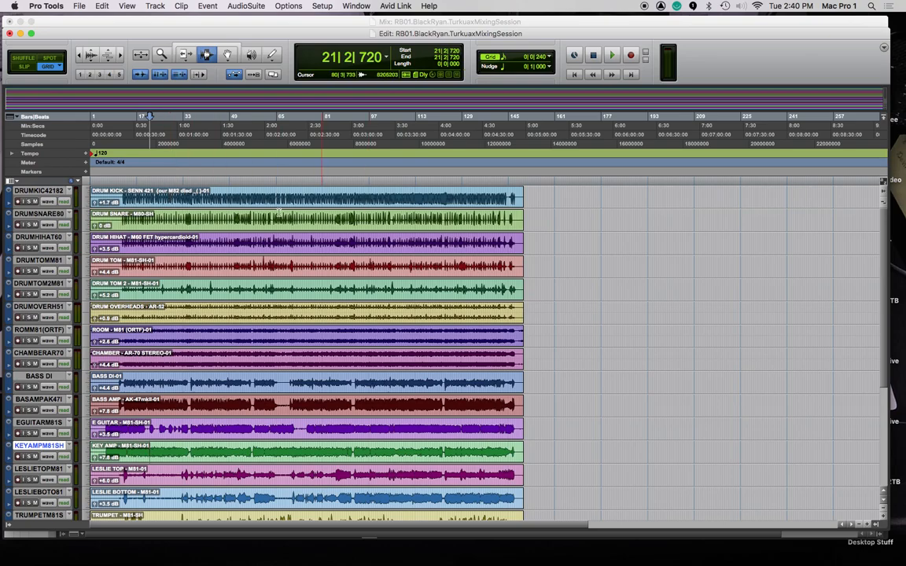
pyautogui.click(225, 196)
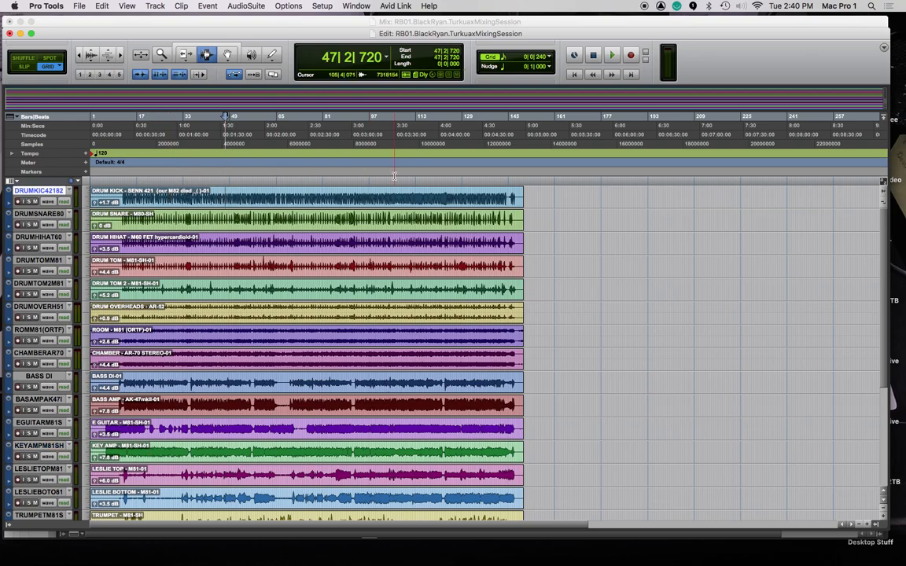
pyautogui.press('super+equal')
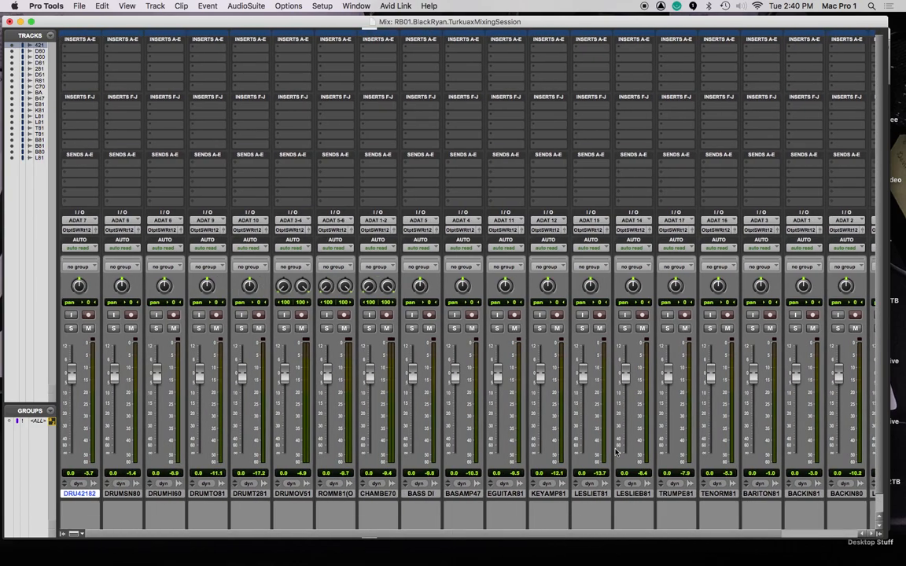
pyautogui.hscroll(3, 313, 476)
pyautogui.keyDown('shift'); pyautogui.click(799, 494); pyautogui.keyUp('shift')
pyautogui.hscroll(-3, 484, 463)
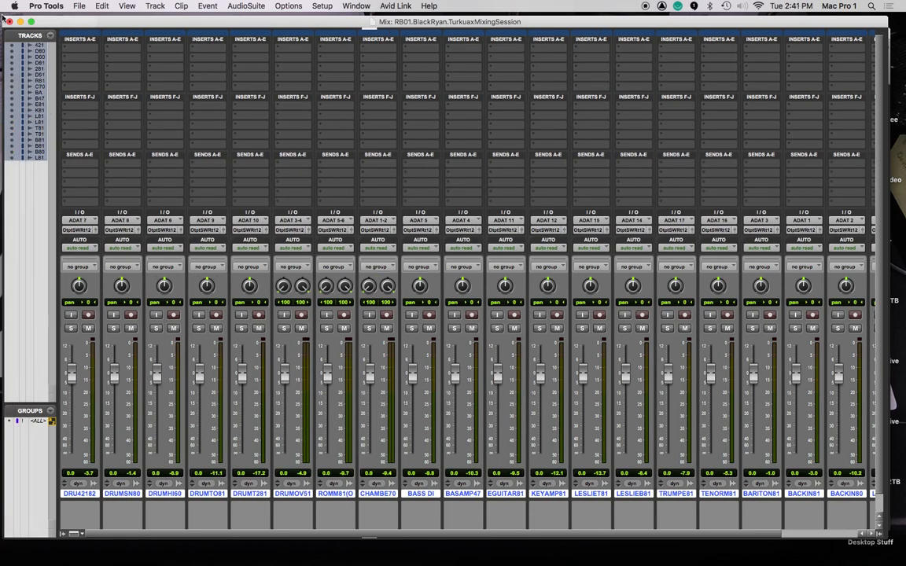
# Insert EQ3 1-Band in the second insert slot of all selected tracks and close the plug-in window.
pyautogui.click(68, 62)
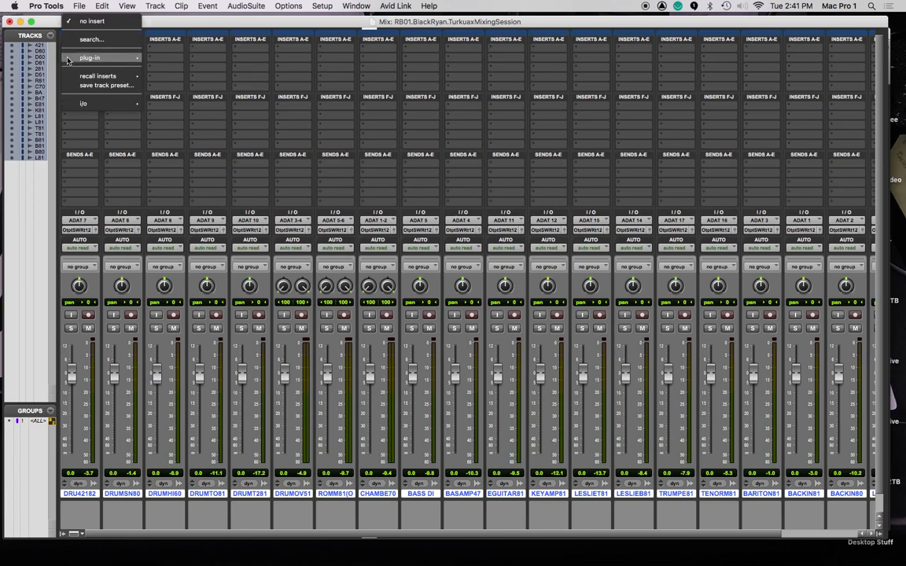
pyautogui.moveTo(69, 62)
pyautogui.moveTo(181, 163)
pyautogui.moveTo(173, 61)
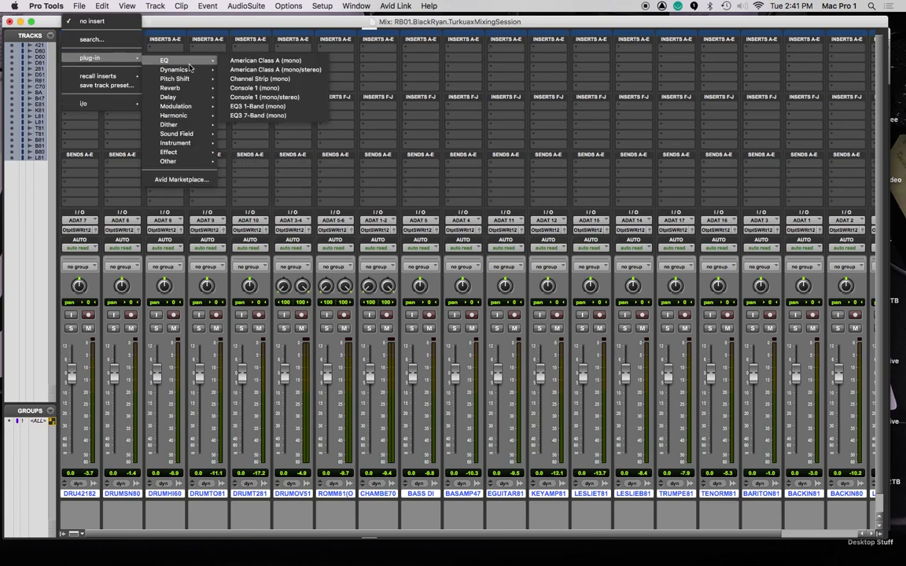
pyautogui.click(259, 107)
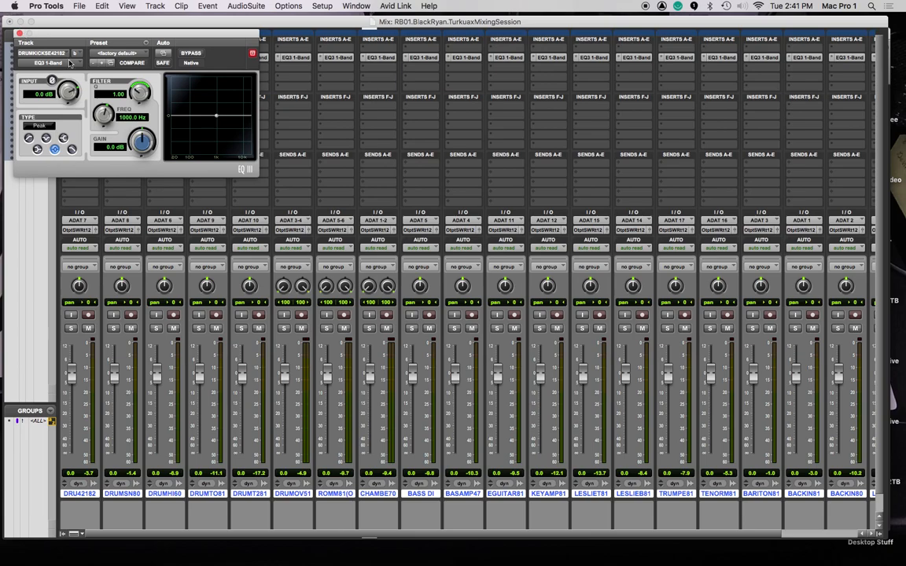
pyautogui.click(19, 33)
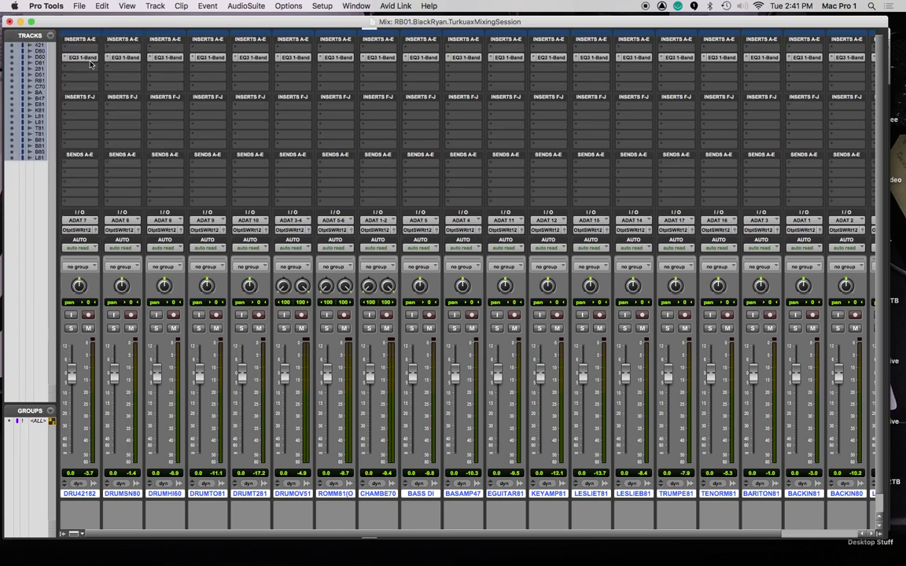
# Bypass the EQ3 1-Band insert on every track and check the whole mixer from kick drum to lead vocal.
pyautogui.keyDown('alt'); pyautogui.keyDown('super'); pyautogui.click(90, 60); pyautogui.keyUp('super'); pyautogui.keyUp('alt')
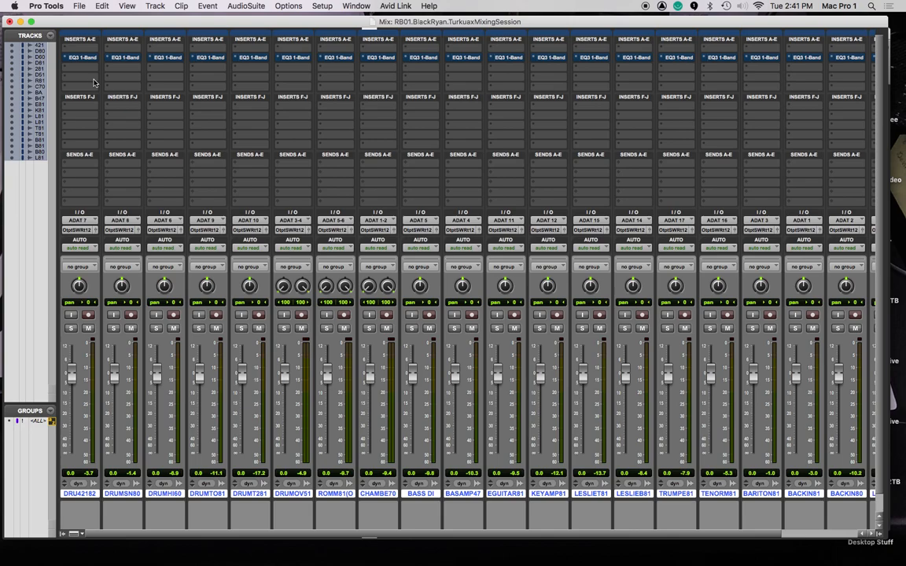
pyautogui.hscroll(3, 222, 242)
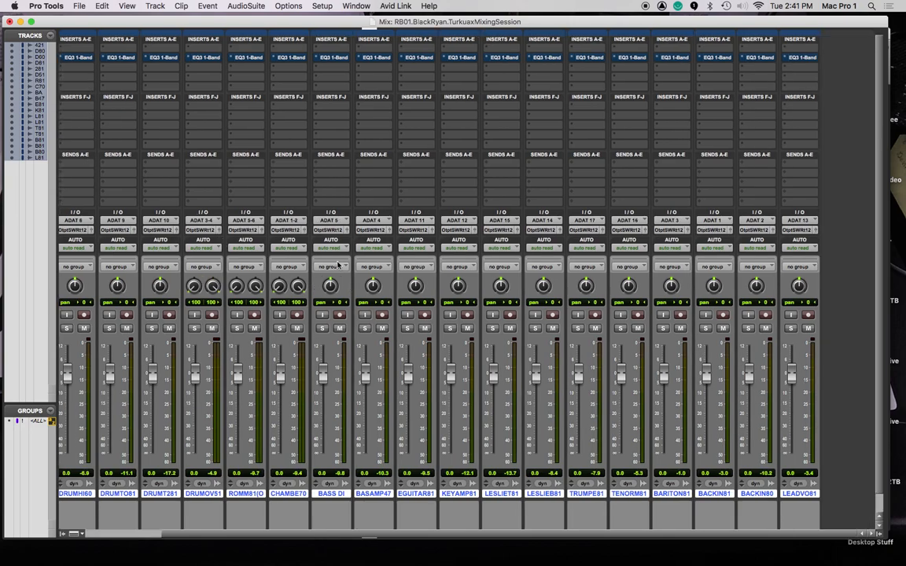
pyautogui.hscroll(-3, 378, 283)
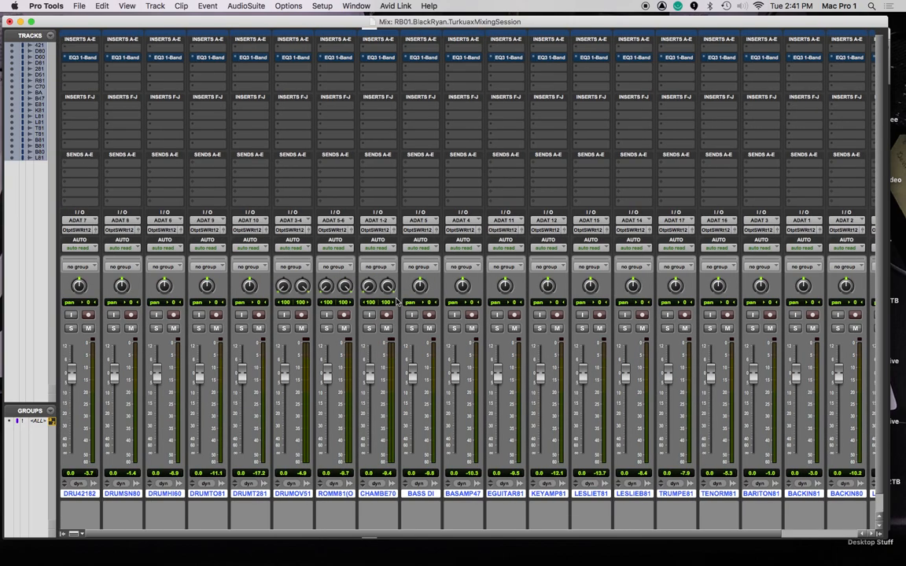
# Insert the Channel Strip dynamics plug-in in the third insert slot of all selected tracks and close its window.
pyautogui.click(68, 72)
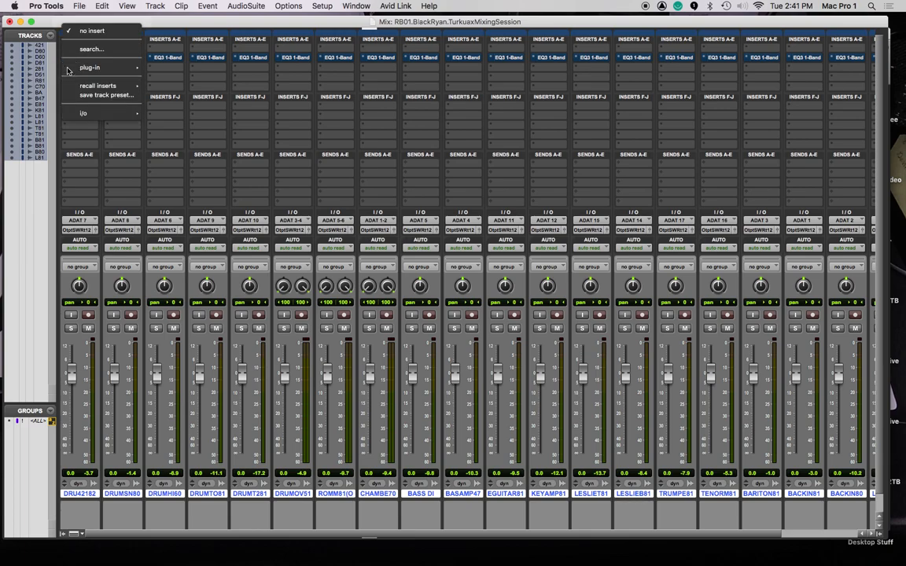
pyautogui.moveTo(94, 68)
pyautogui.moveTo(178, 83)
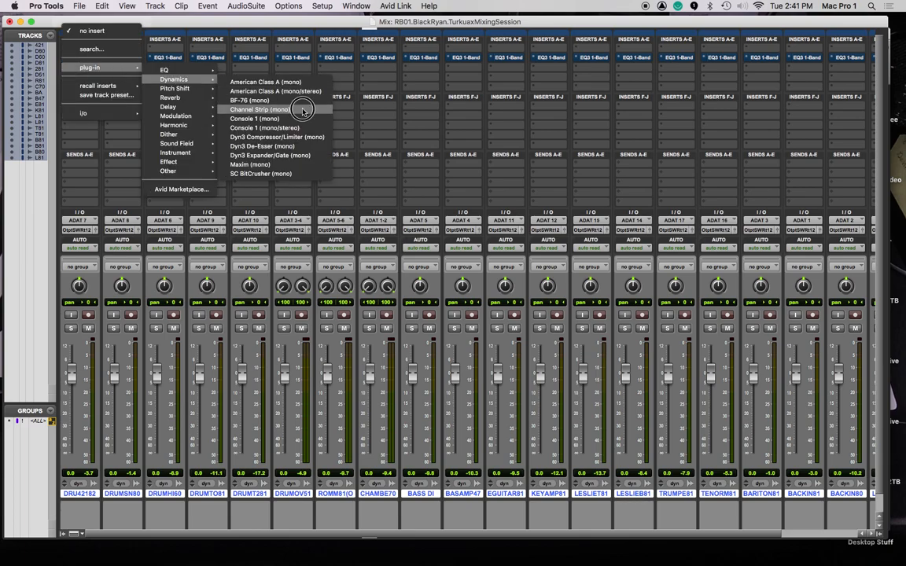
pyautogui.click(67, 76)
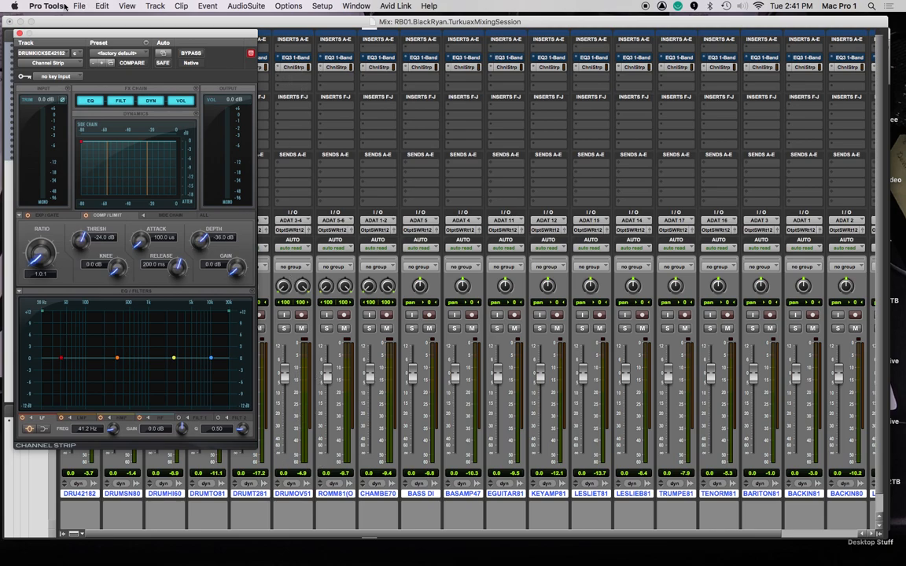
pyautogui.click(19, 33)
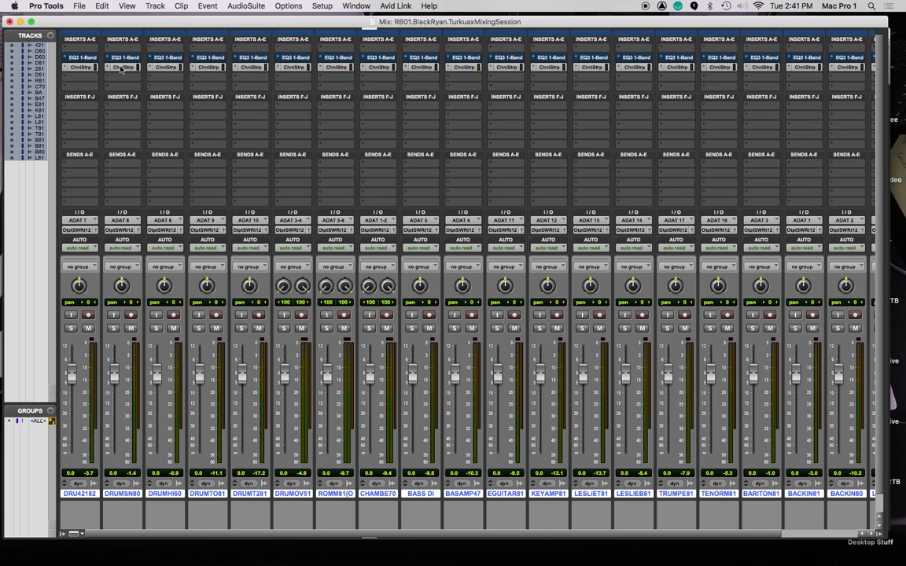
# Examine how the Channel Strip is assigned on the mono kick track and on the stereo drum overheads track.
pyautogui.click(80, 67)
pyautogui.moveTo(162, 79)
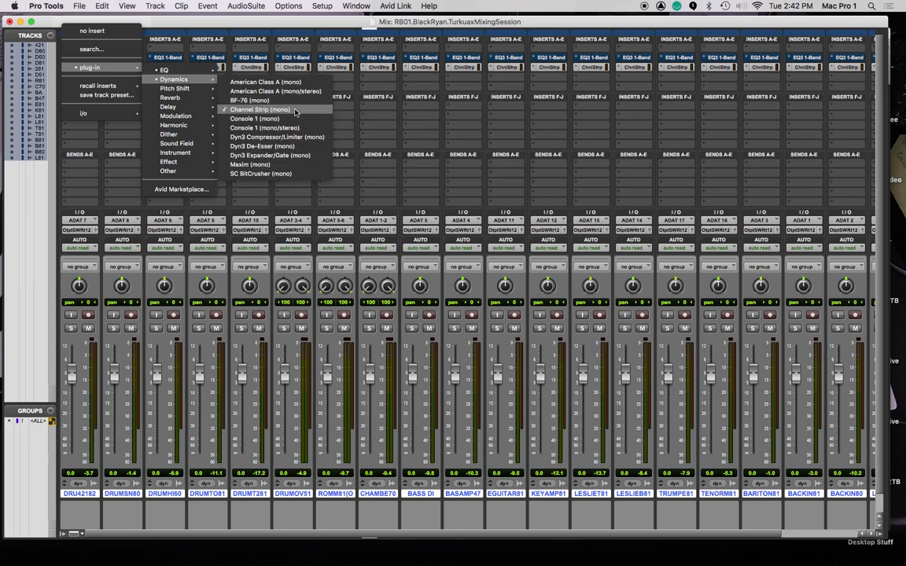
pyautogui.click(303, 66)
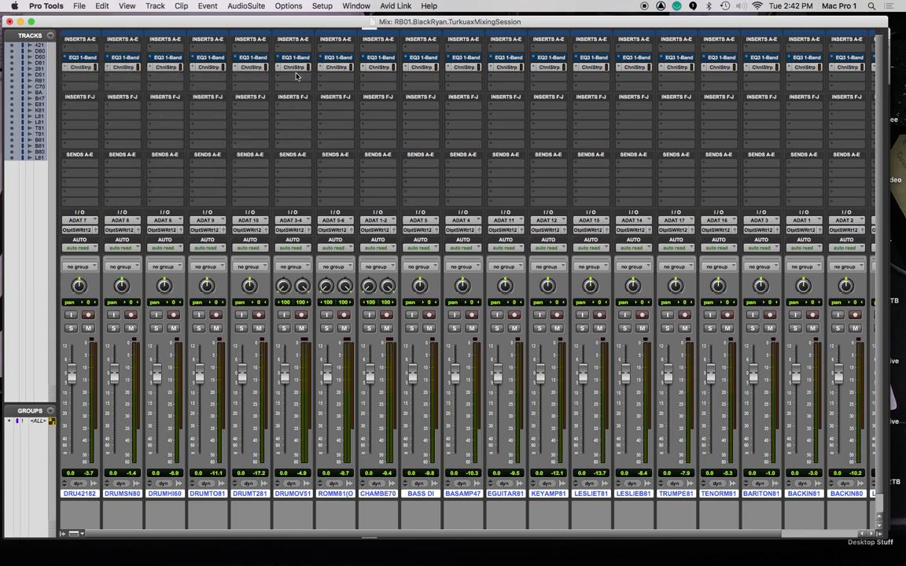
pyautogui.click(302, 67)
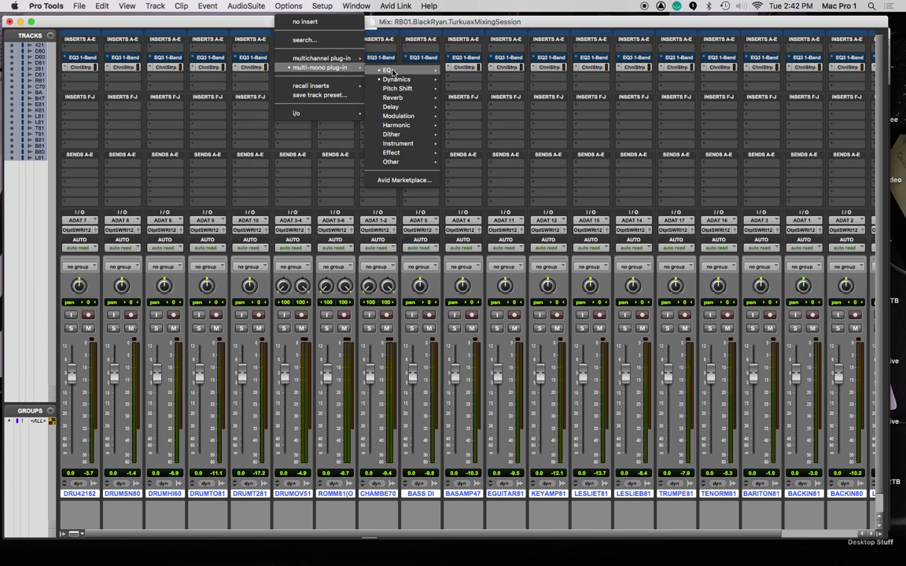
pyautogui.moveTo(396, 80)
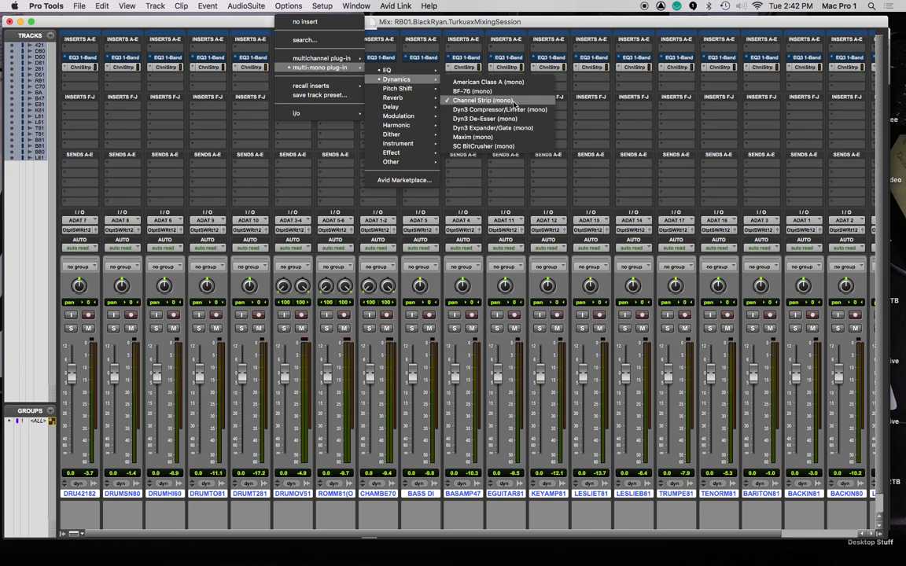
pyautogui.click(252, 118)
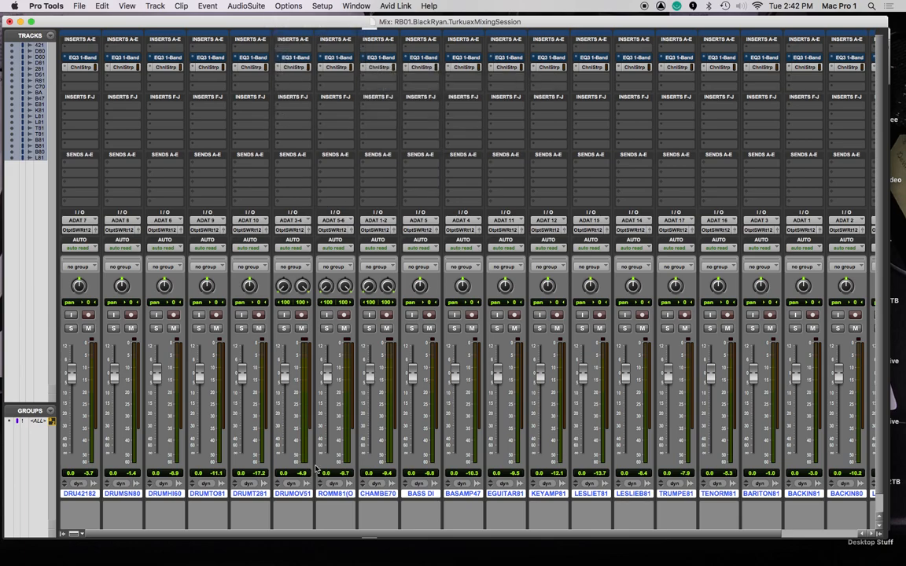
# Select only the drum overheads, room and chamber tracks and remove the multi-mono Channel Strip from their third insert slot.
pyautogui.click(295, 494)
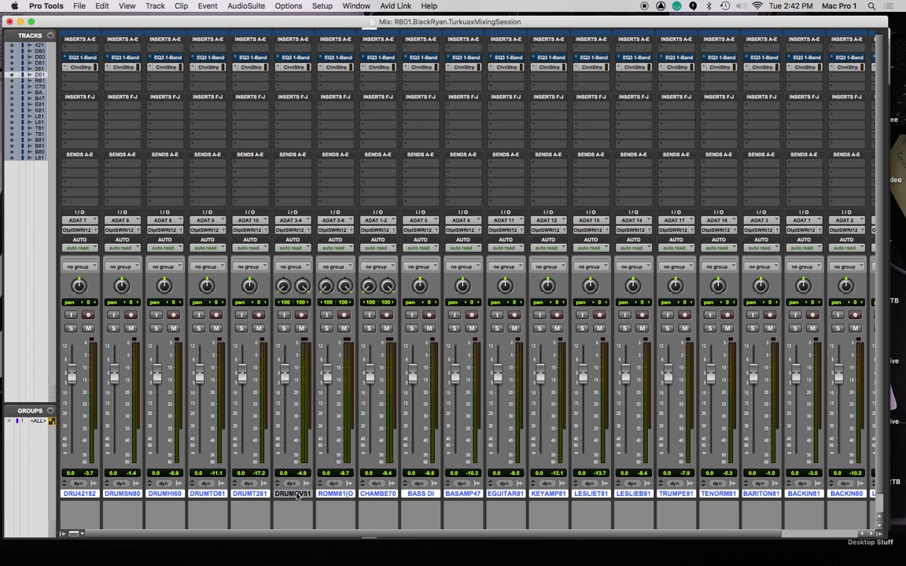
pyautogui.keyDown('shift'); pyautogui.click(378, 493); pyautogui.keyUp('shift')
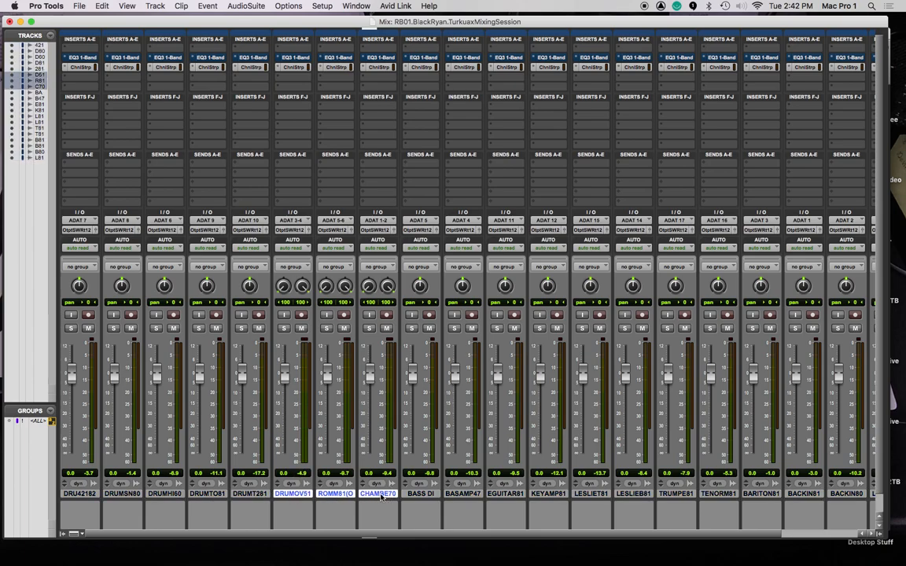
pyautogui.hscroll(3, 393, 479)
pyautogui.hscroll(-3, 403, 474)
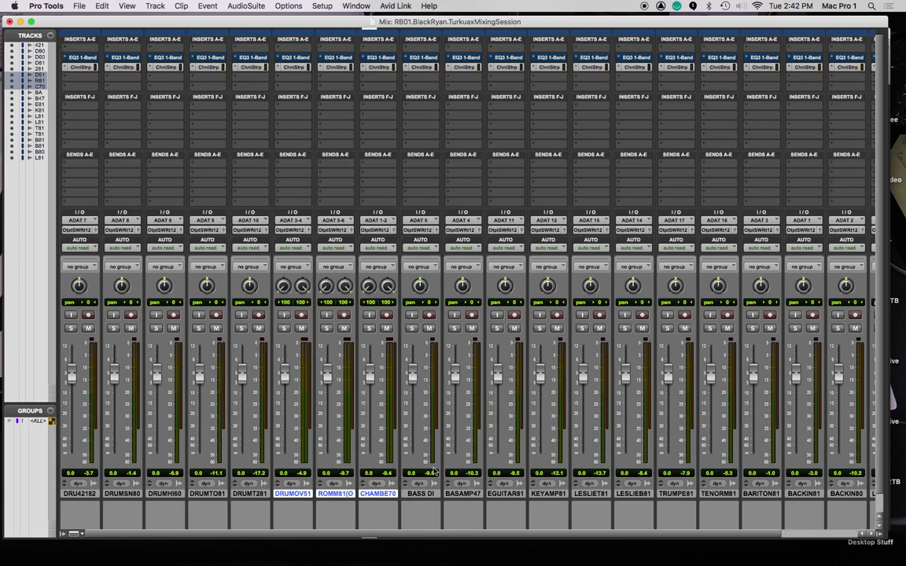
pyautogui.click(278, 72)
pyautogui.click(306, 23)
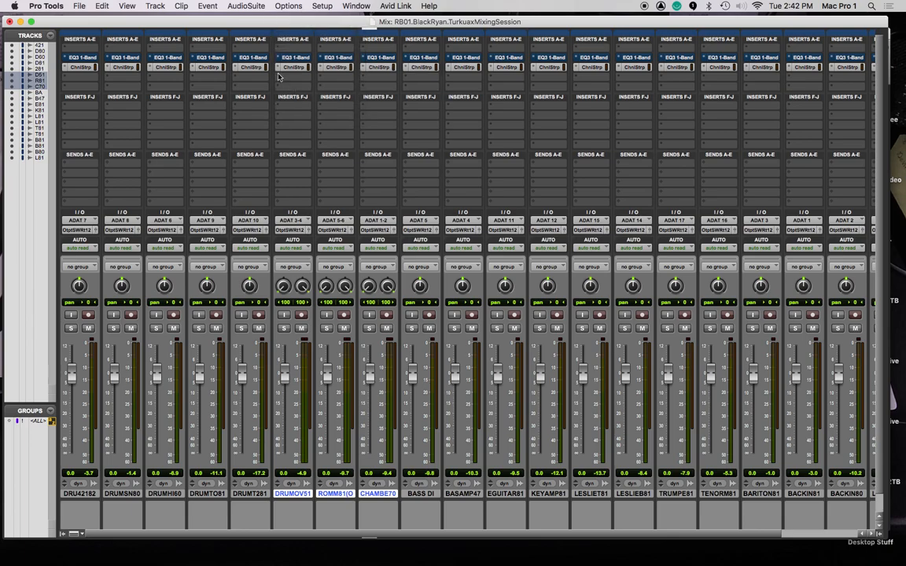
# Insert the multichannel Channel Strip (stereo) in the third insert slot of the overheads, room and chamber tracks.
pyautogui.click(280, 70)
pyautogui.moveTo(287, 67)
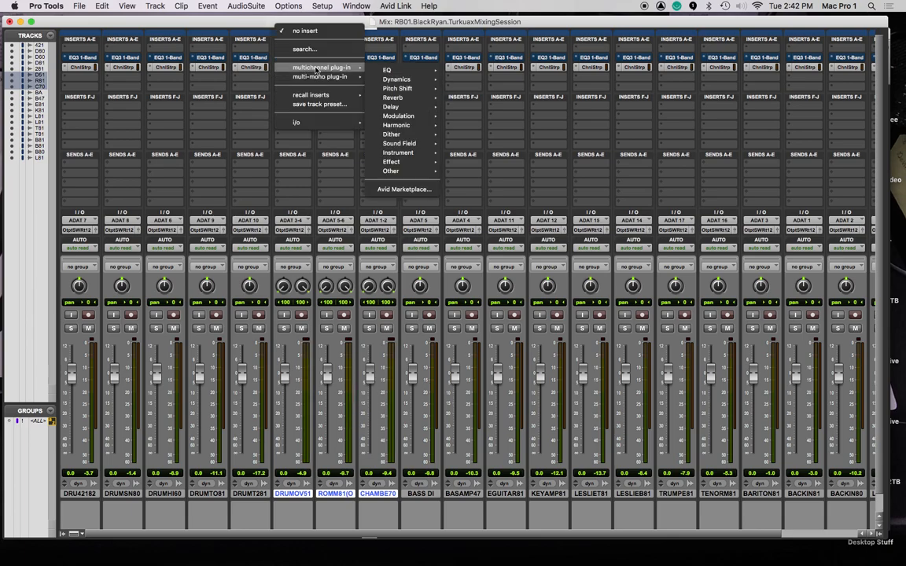
pyautogui.moveTo(414, 82)
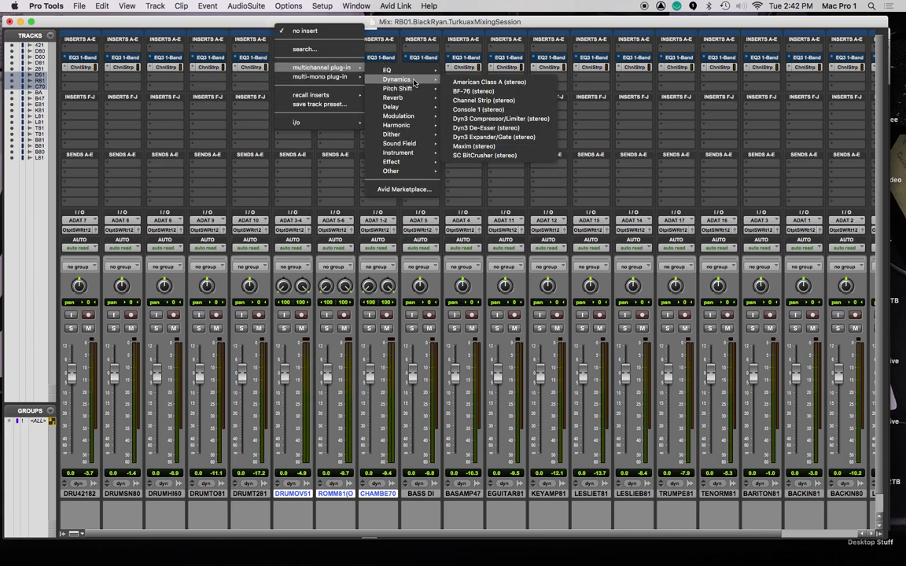
pyautogui.click(507, 100)
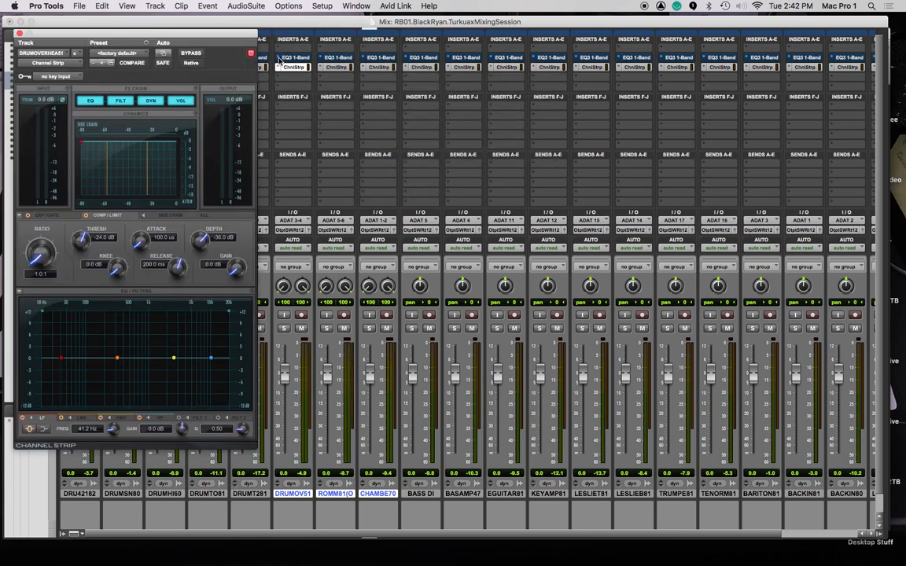
# Replace the multi-mono EQ in the second insert slot of the overheads, room and chamber tracks with the multichannel EQ3 1-Band (stereo).
pyautogui.click(280, 60)
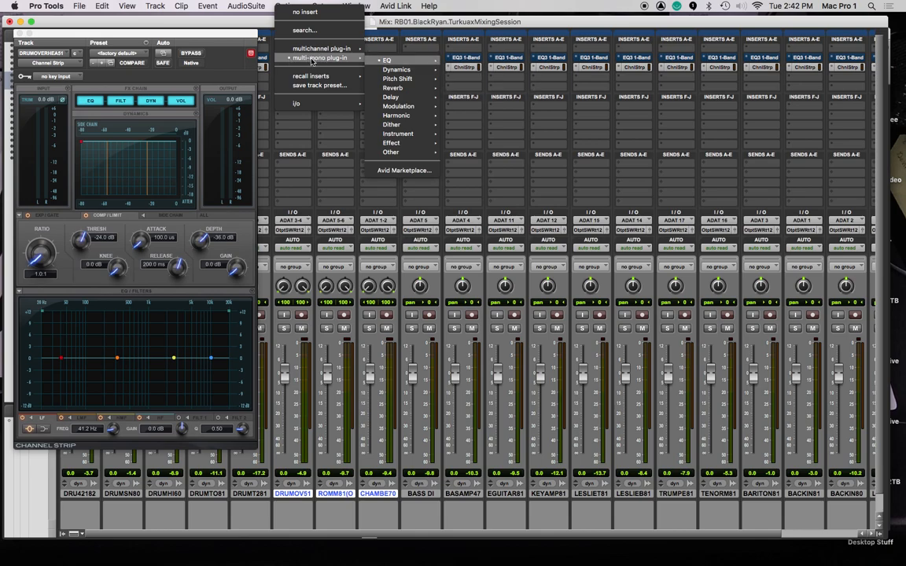
pyautogui.moveTo(387, 61)
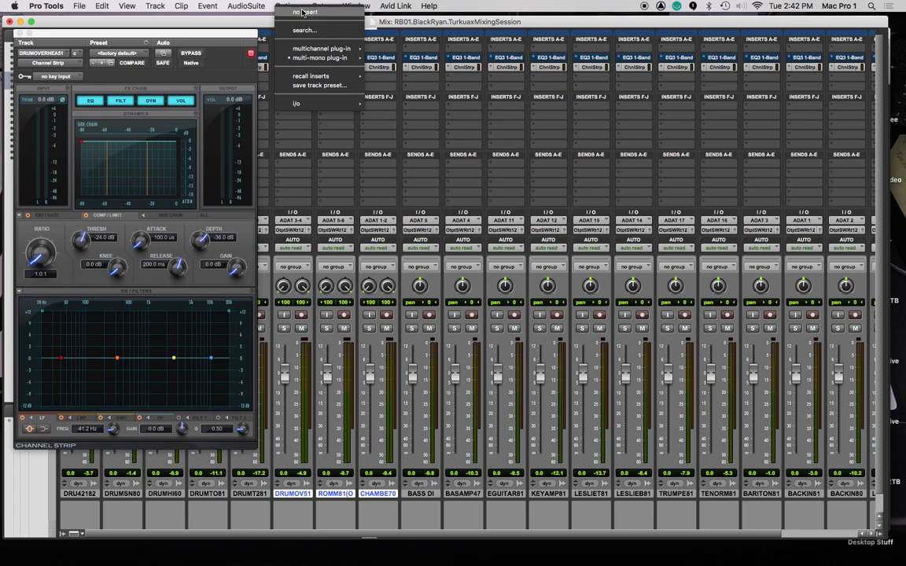
pyautogui.click(302, 12)
pyautogui.click(278, 58)
pyautogui.moveTo(312, 62)
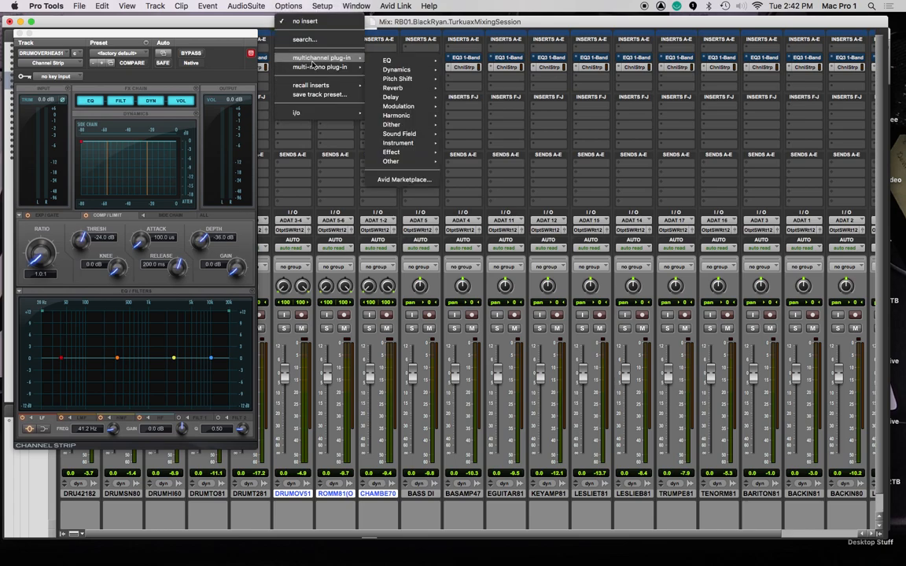
pyautogui.moveTo(387, 61)
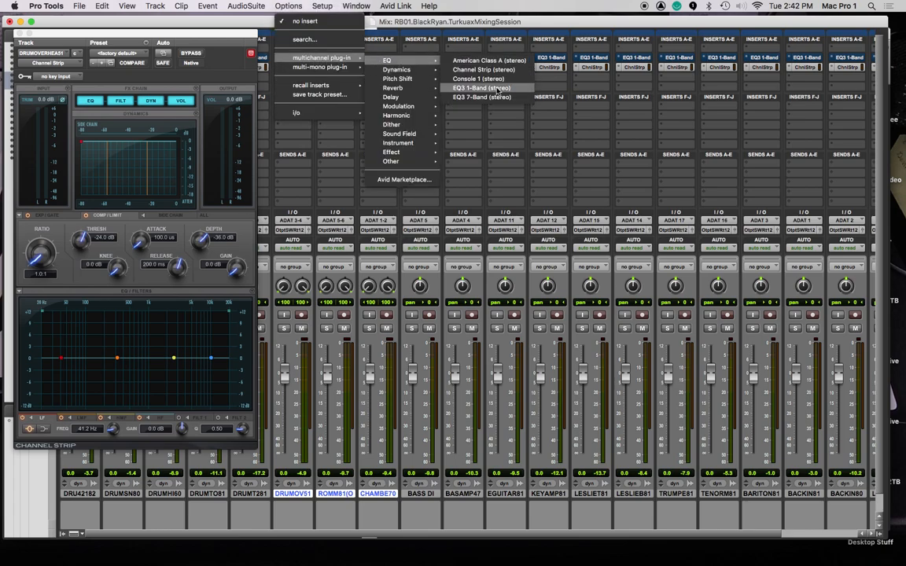
pyautogui.click(438, 90)
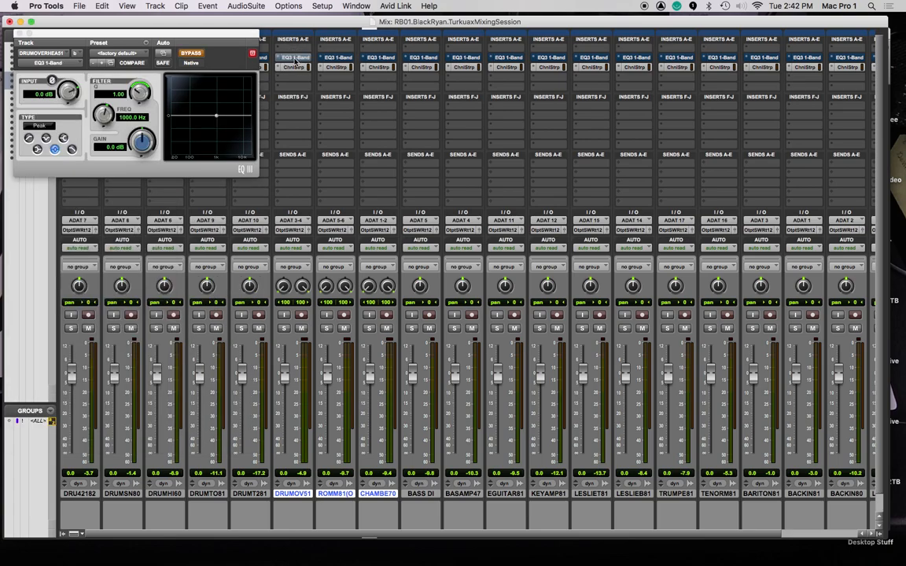
pyautogui.click(19, 33)
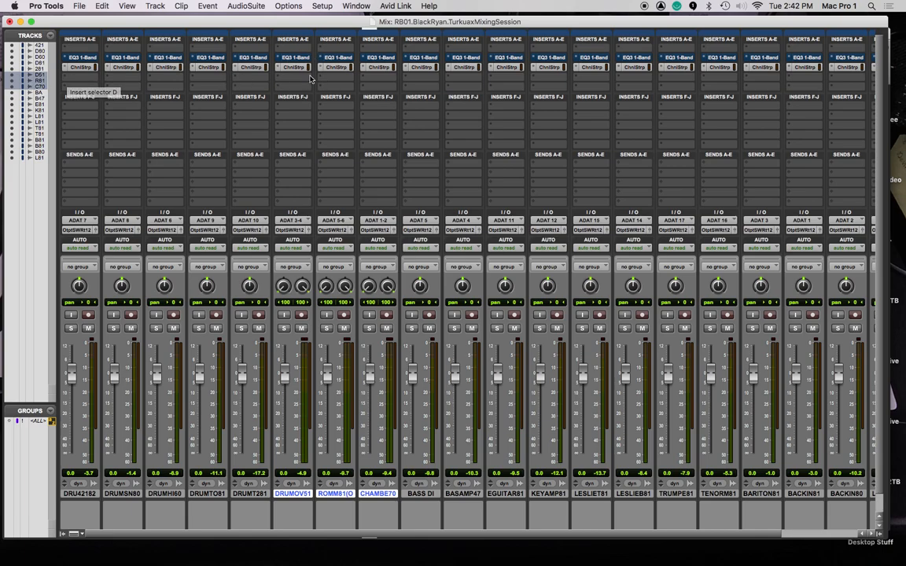
# Move the overheads, room and chamber tracks to the front of the mixer and insert EQ3 7-Band (stereo) in their fourth insert slot.
pyautogui.moveTo(300, 496); pyautogui.dragTo(57, 497)
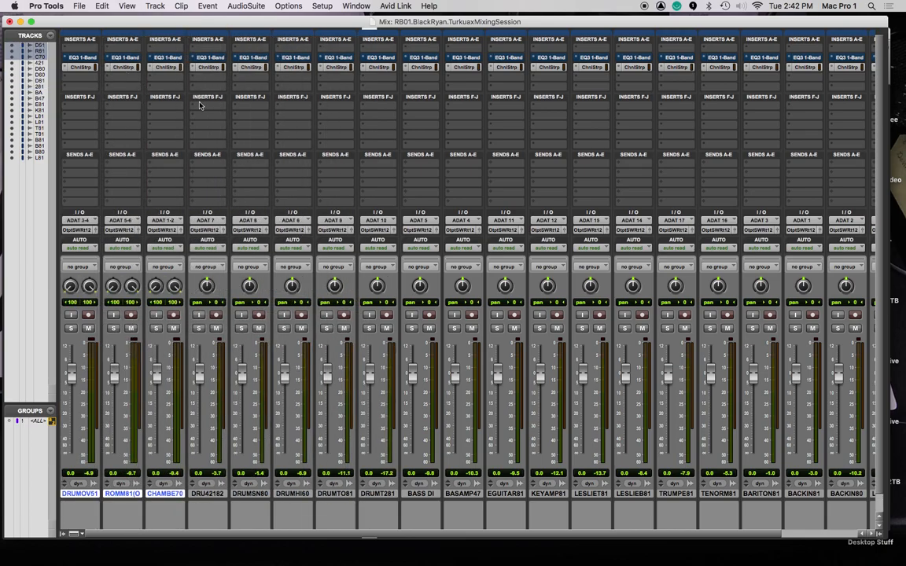
pyautogui.click(69, 75)
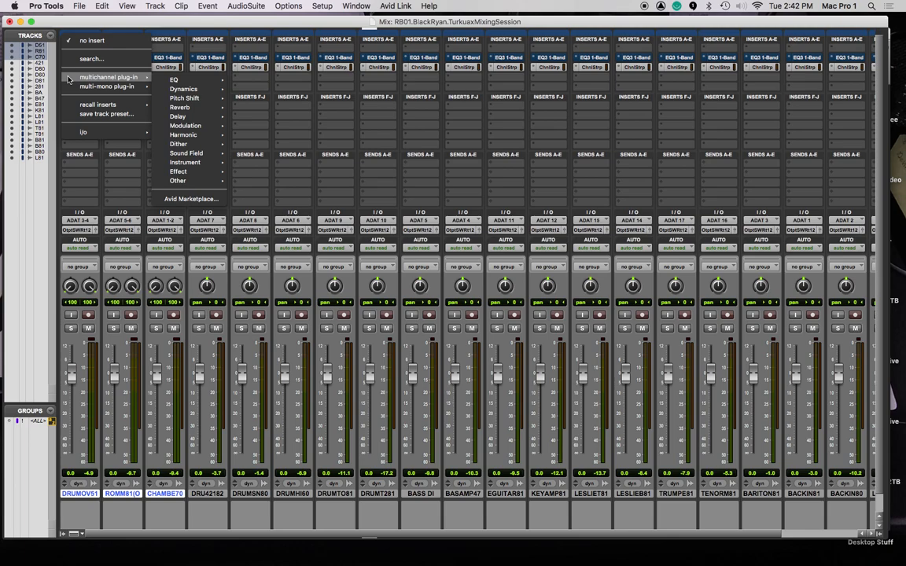
pyautogui.click(54, 130)
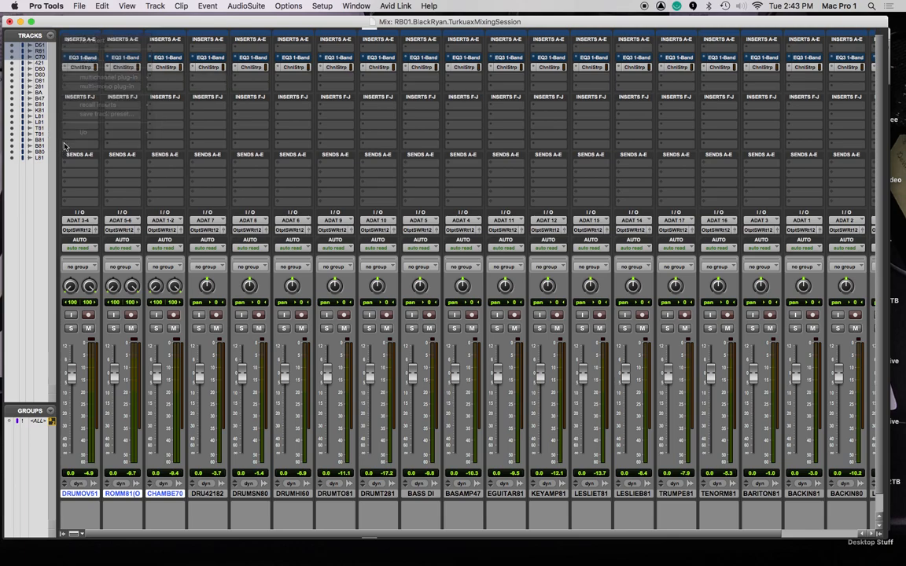
pyautogui.click(75, 76)
pyautogui.moveTo(112, 79)
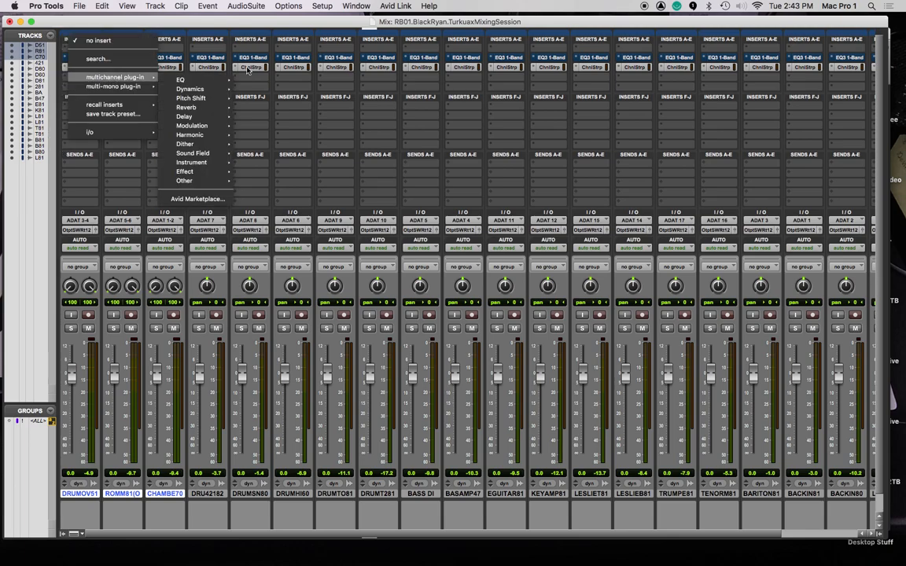
pyautogui.moveTo(195, 82)
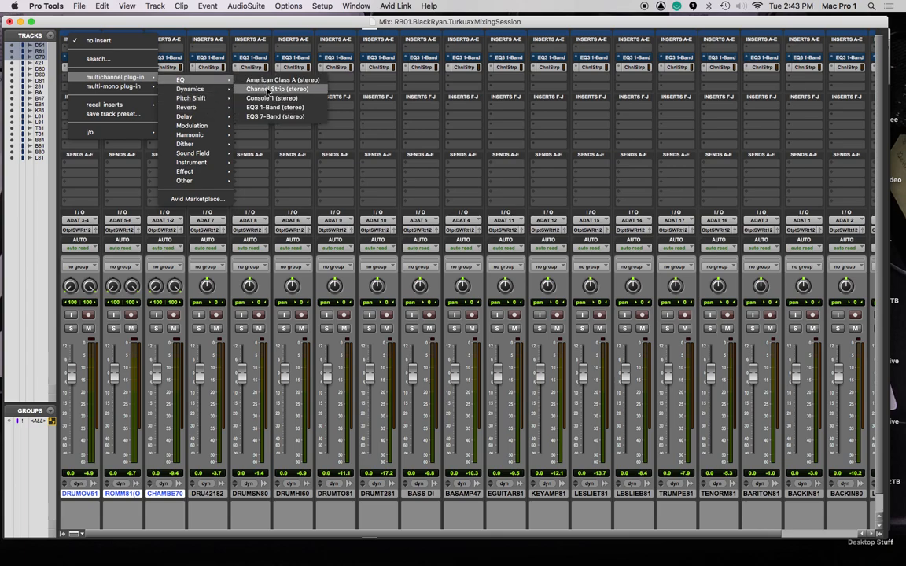
pyautogui.click(275, 117)
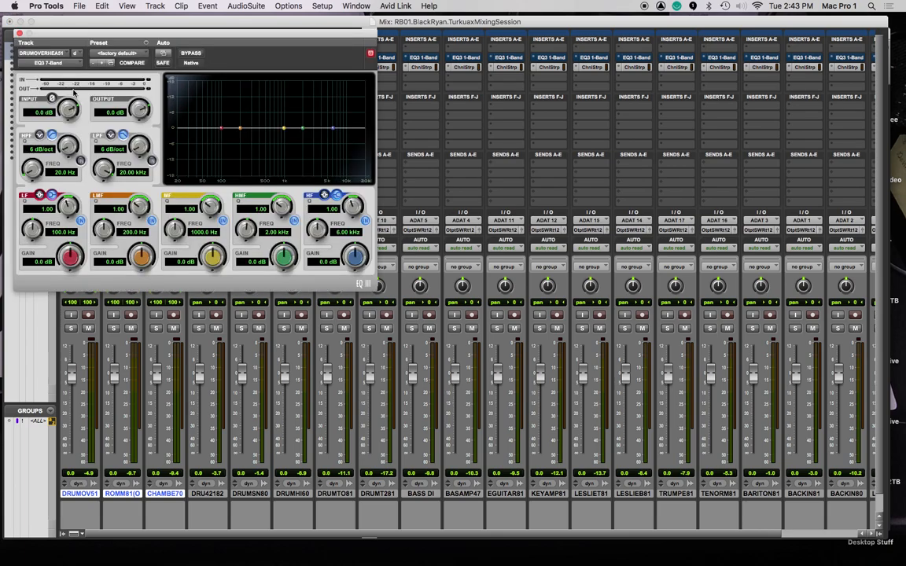
pyautogui.click(18, 34)
# Insert the multichannel Dyn3 Compressor/Limiter (stereo) in the fifth insert slot of the overheads, room and chamber tracks and close its window.
pyautogui.click(70, 89)
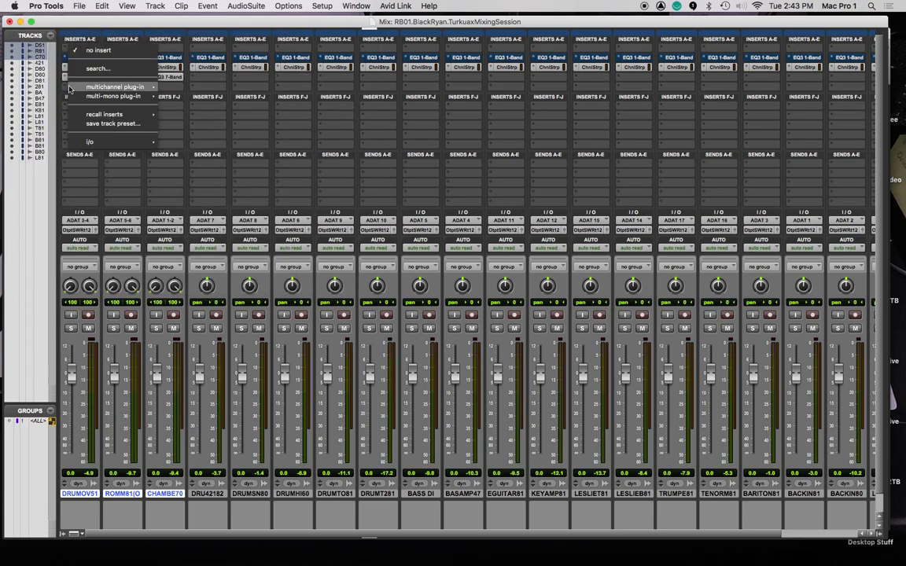
pyautogui.moveTo(118, 87)
pyautogui.moveTo(207, 99)
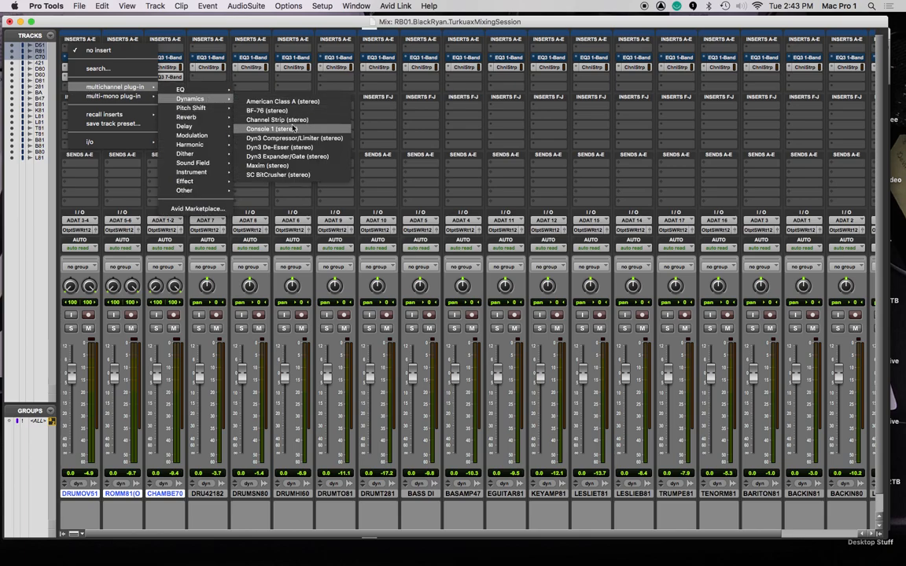
pyautogui.click(169, 122)
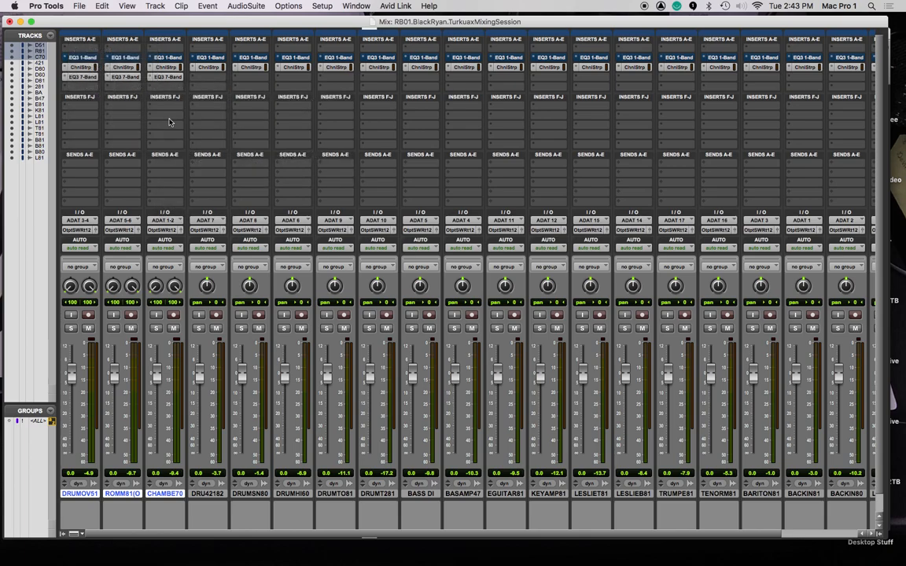
pyautogui.click(84, 89)
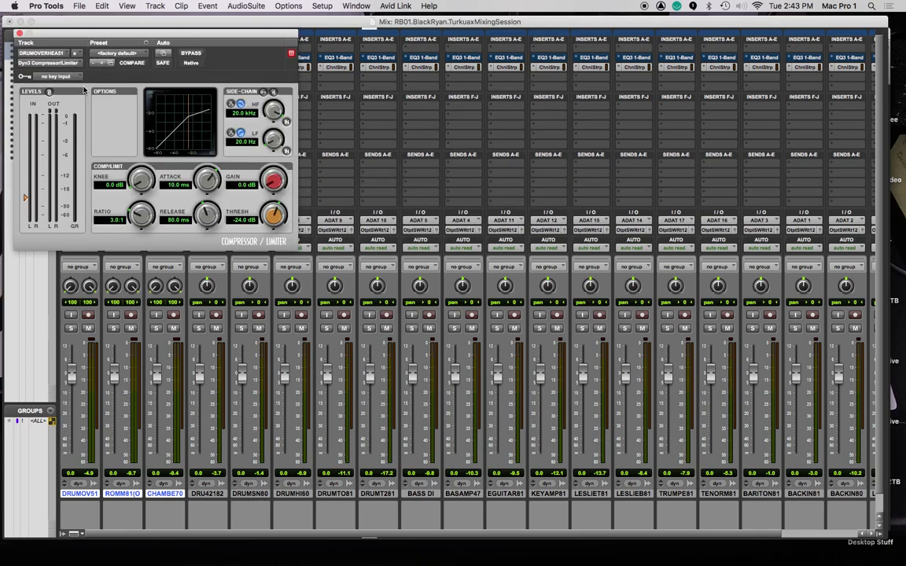
pyautogui.click(19, 33)
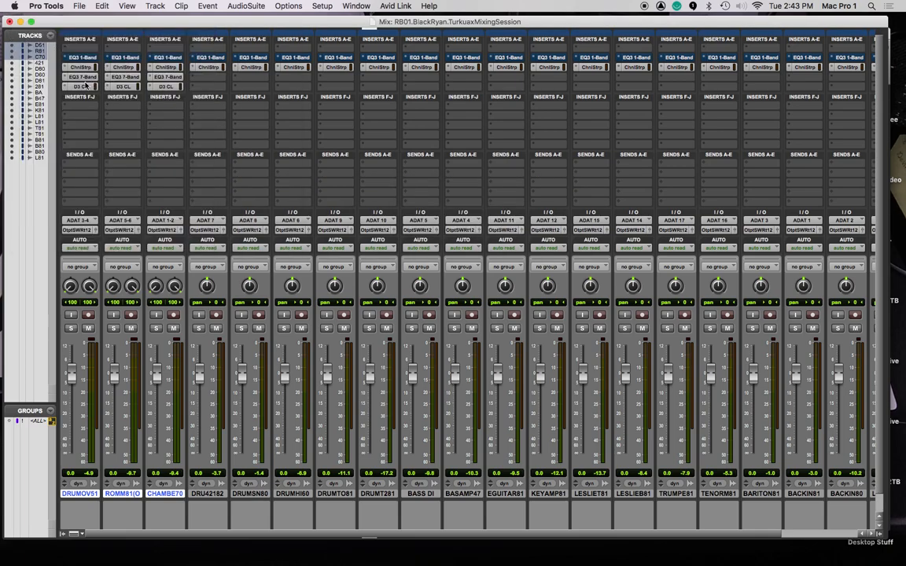
# Select all mono tracks from the kick through the lead vocal and insert EQ3 7-Band (mono) in their fourth insert slot.
pyautogui.click(208, 494)
pyautogui.hscroll(2, 815, 505)
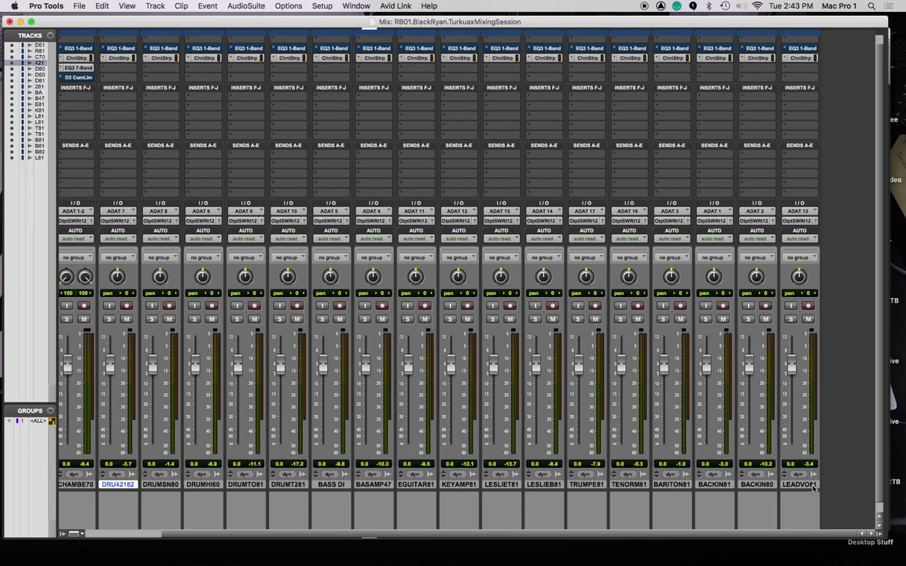
pyautogui.hscroll(-2, 475, 383)
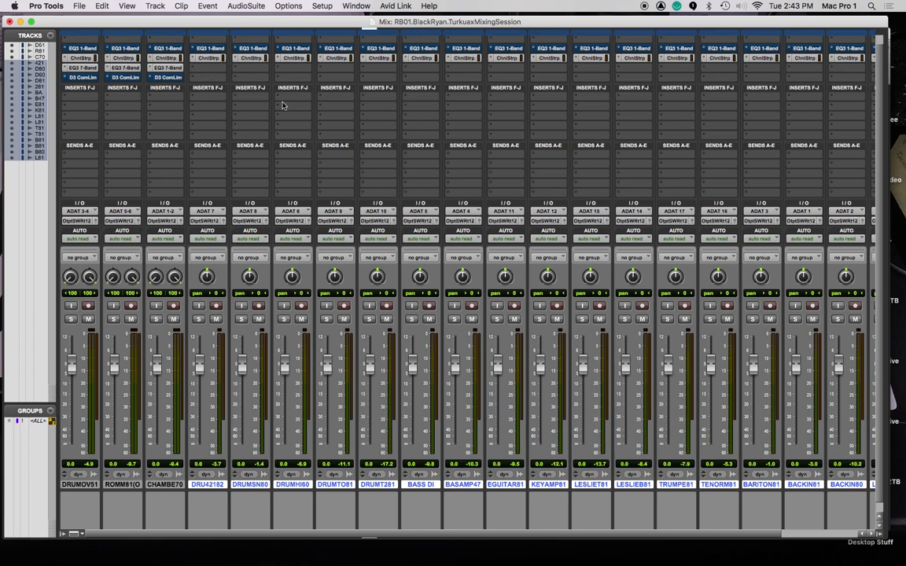
pyautogui.click(197, 68)
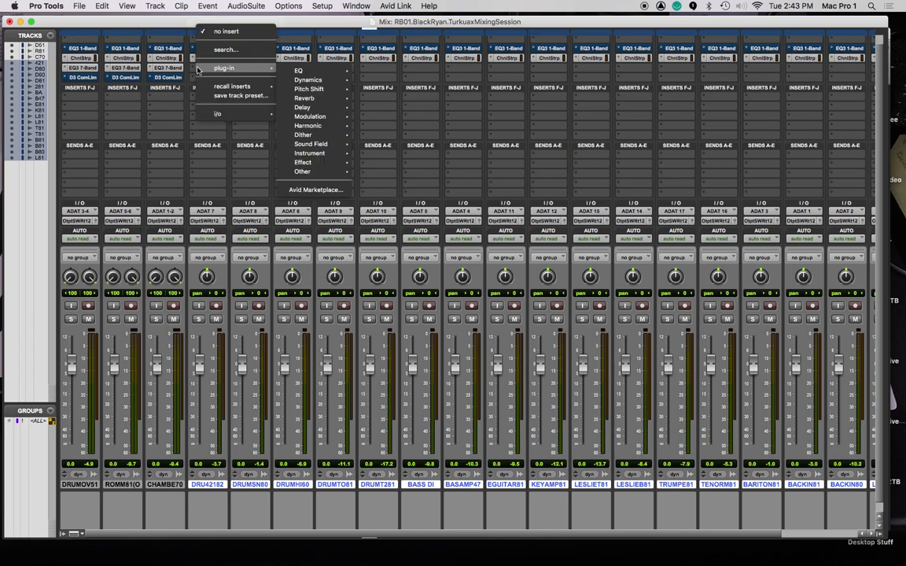
pyautogui.click(174, 67)
pyautogui.click(206, 68)
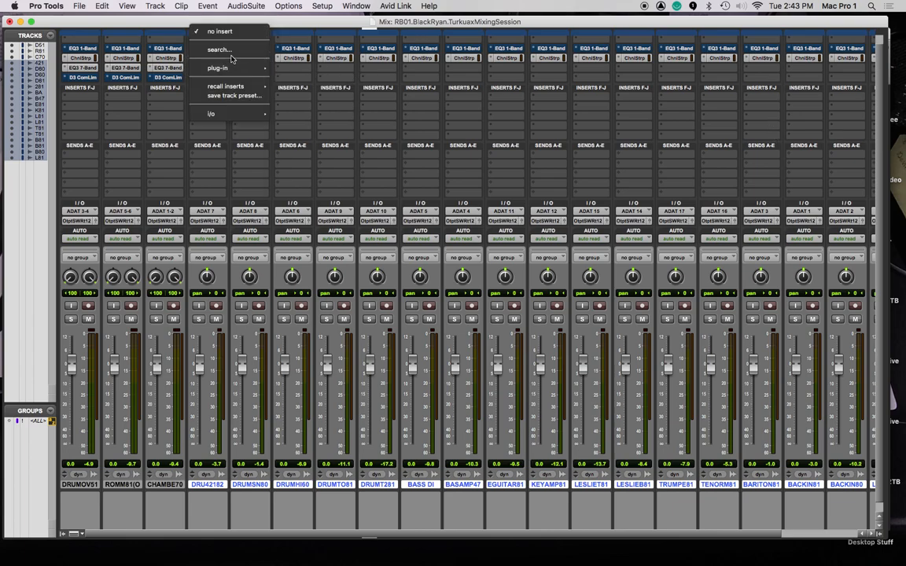
pyautogui.moveTo(228, 68)
pyautogui.moveTo(320, 91)
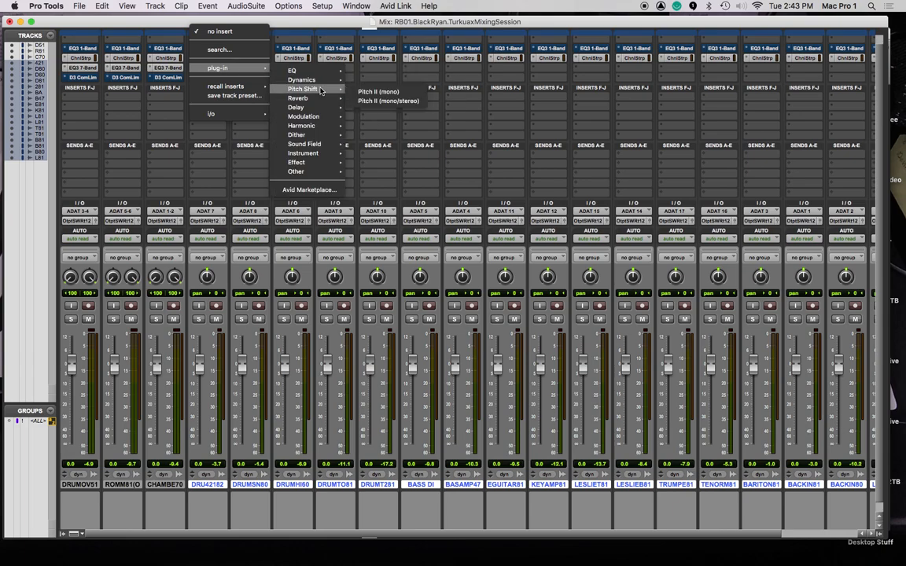
pyautogui.moveTo(323, 71)
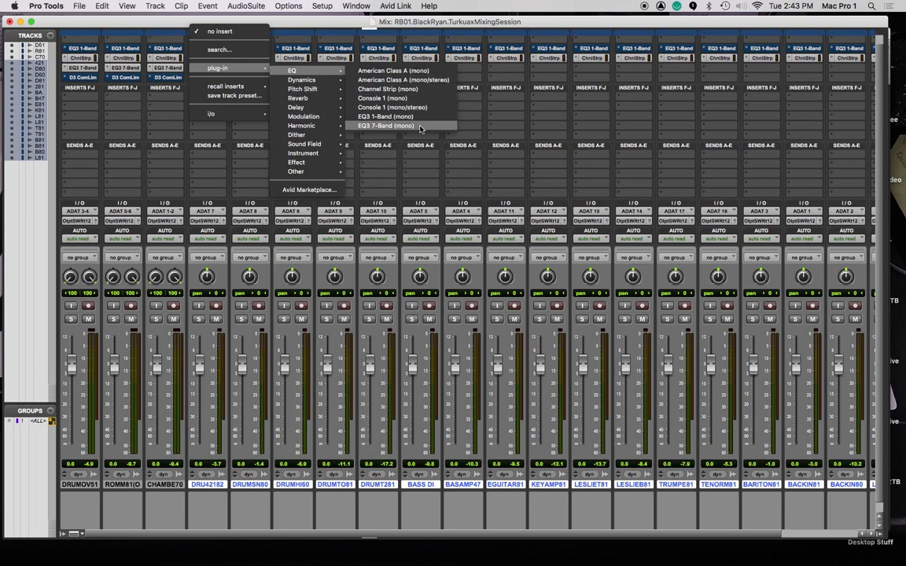
pyautogui.click(414, 127)
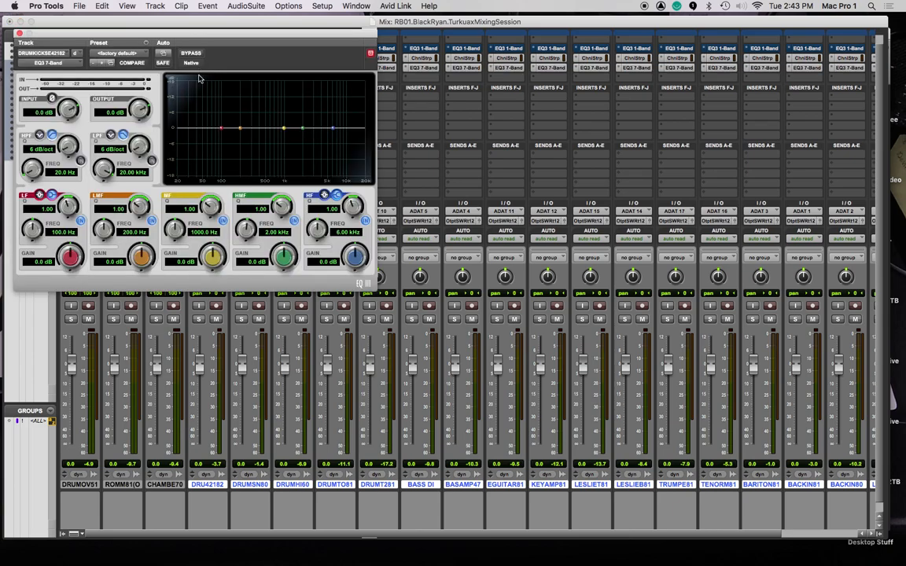
pyautogui.click(19, 34)
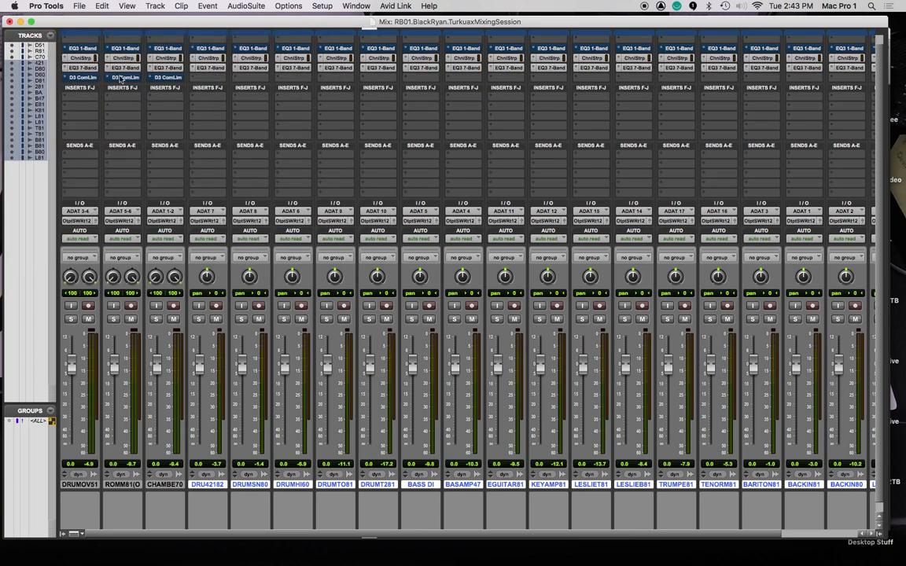
# Insert Dyn3 Compressor/Limiter (mono) in the fifth insert slot of the selected mono tracks and close its window.
pyautogui.click(198, 77)
pyautogui.moveTo(215, 79)
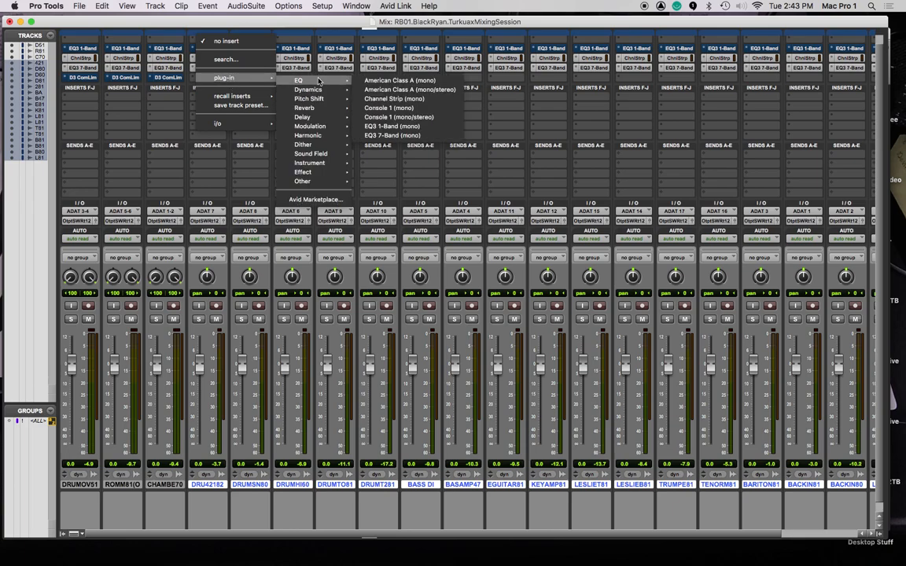
pyautogui.moveTo(318, 89)
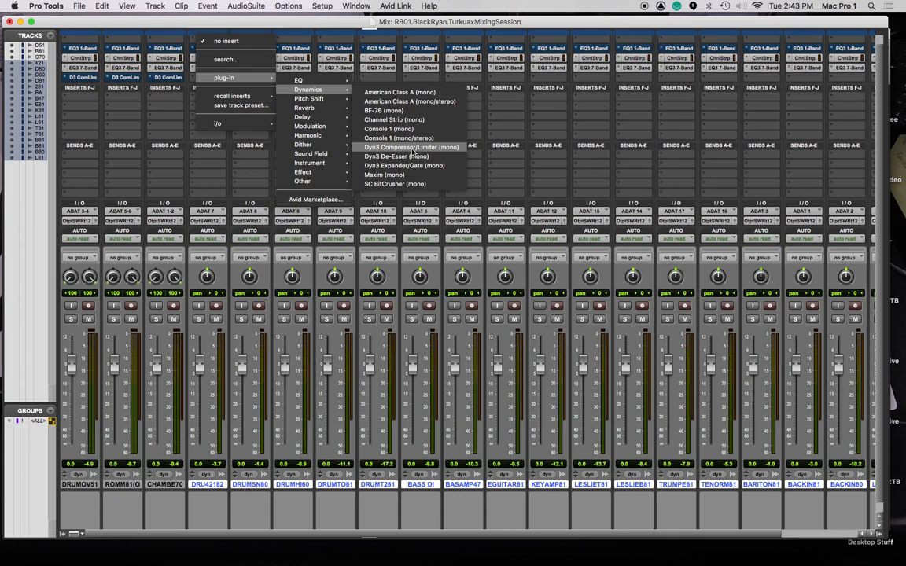
pyautogui.click(410, 149)
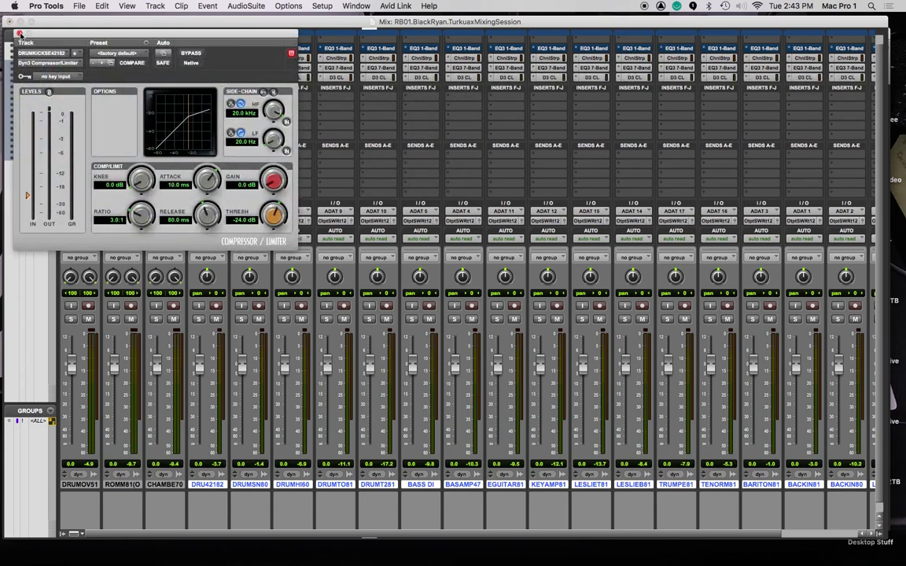
pyautogui.click(20, 33)
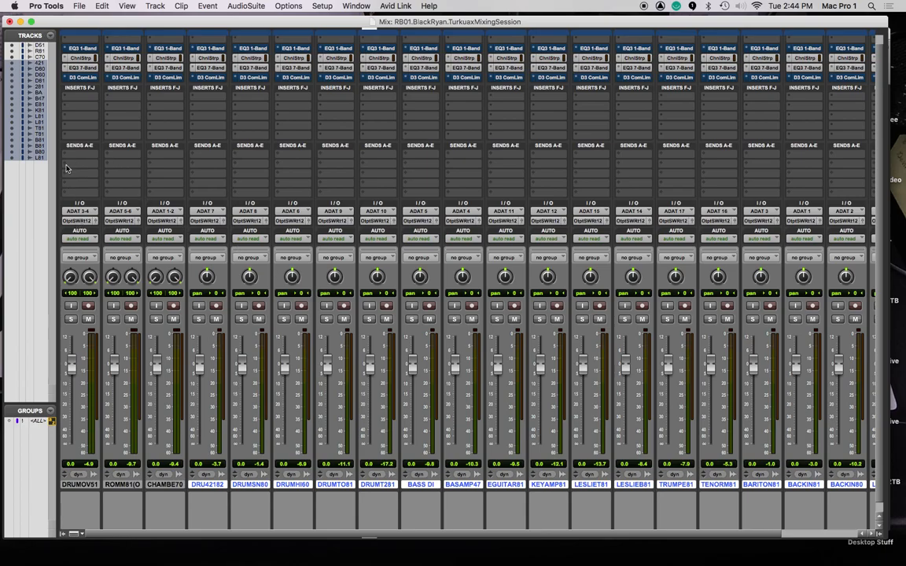
# Assign Bus 1 (Mono) to the second send slot, send b, of every track.
pyautogui.click(67, 154)
pyautogui.moveTo(92, 175)
pyautogui.click(190, 185)
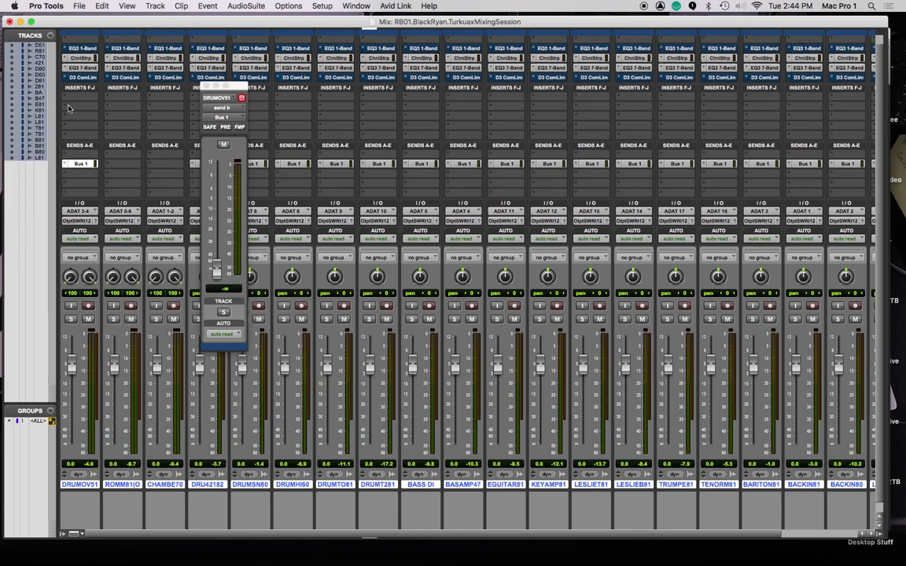
pyautogui.click(66, 165)
pyautogui.moveTo(85, 173)
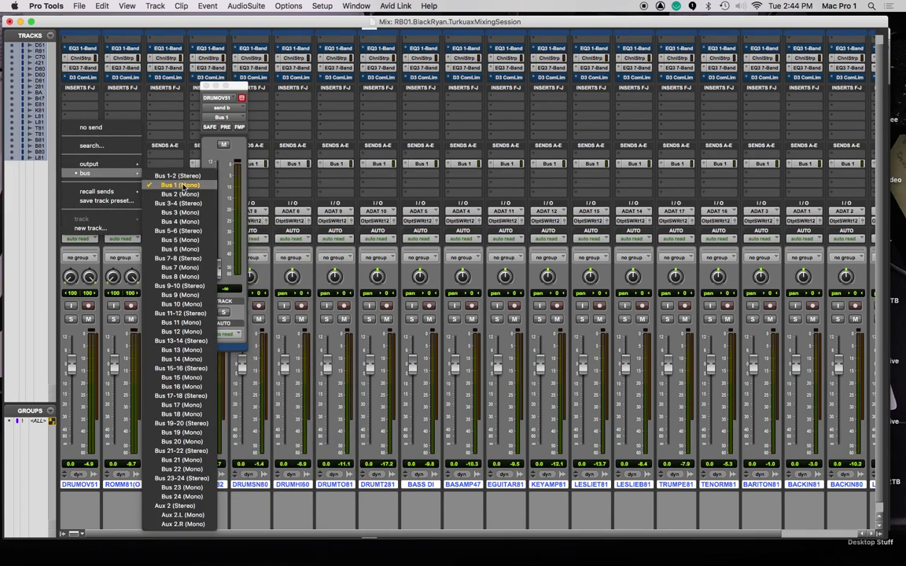
pyautogui.click(167, 169)
# Assign Bus 2 (Mono) to send c and Bus 3 (Mono) to send d on all tracks and close the send window.
pyautogui.click(75, 174)
pyautogui.moveTo(97, 186)
pyautogui.keyDown('alt'); pyautogui.click(186, 204); pyautogui.keyUp('alt')
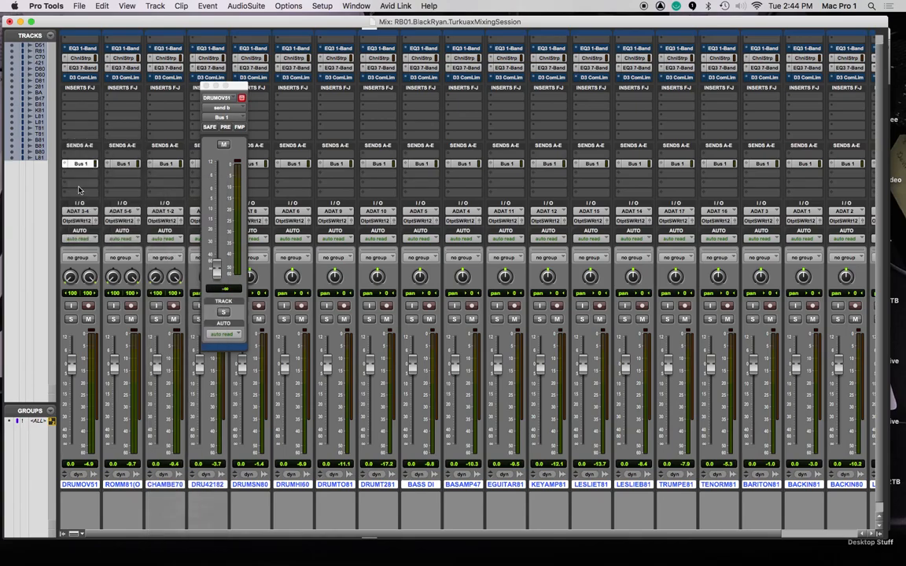
pyautogui.click(67, 185)
pyautogui.moveTo(90, 192)
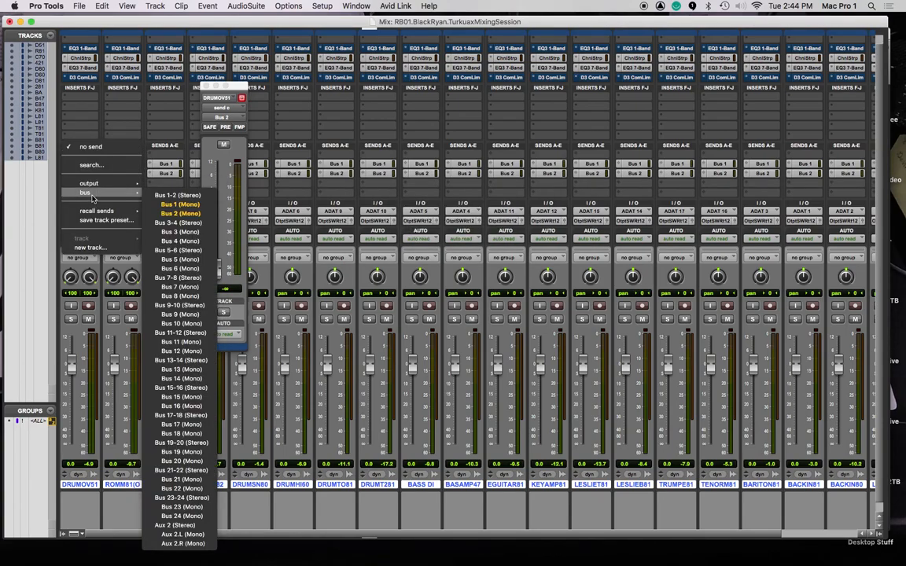
pyautogui.keyDown('alt'); pyautogui.click(187, 231); pyautogui.keyUp('alt')
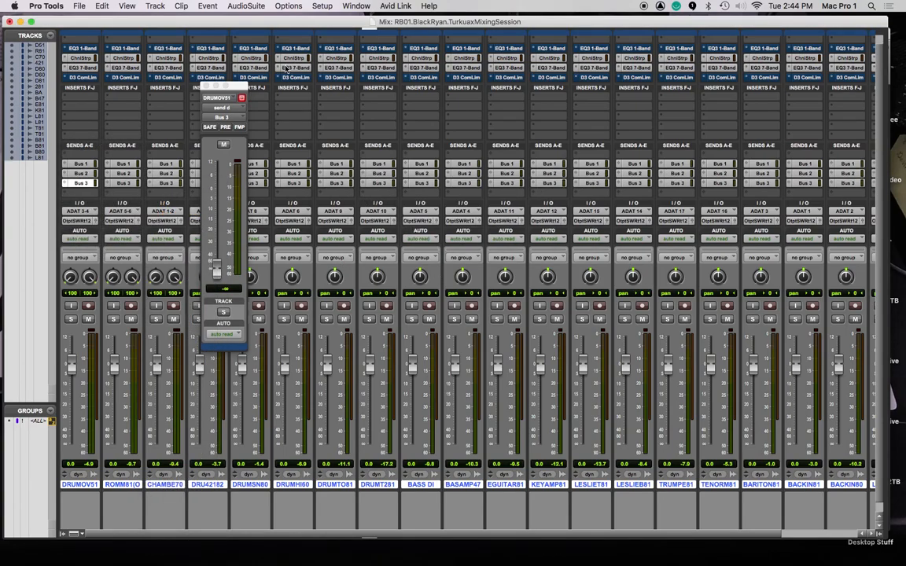
pyautogui.click(206, 87)
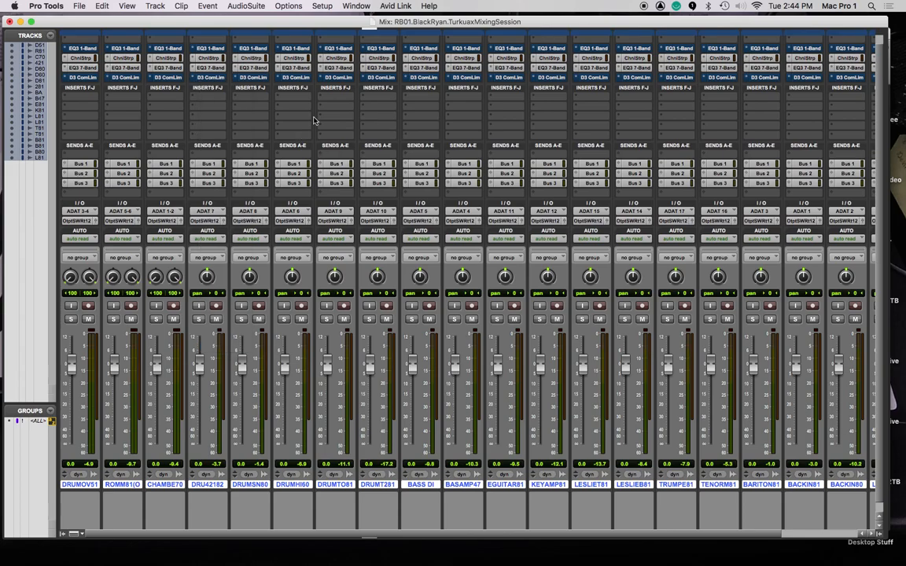
# Create three mono Aux Input tracks named Verb after the lead vocal track.
pyautogui.hscroll(3, 515, 250)
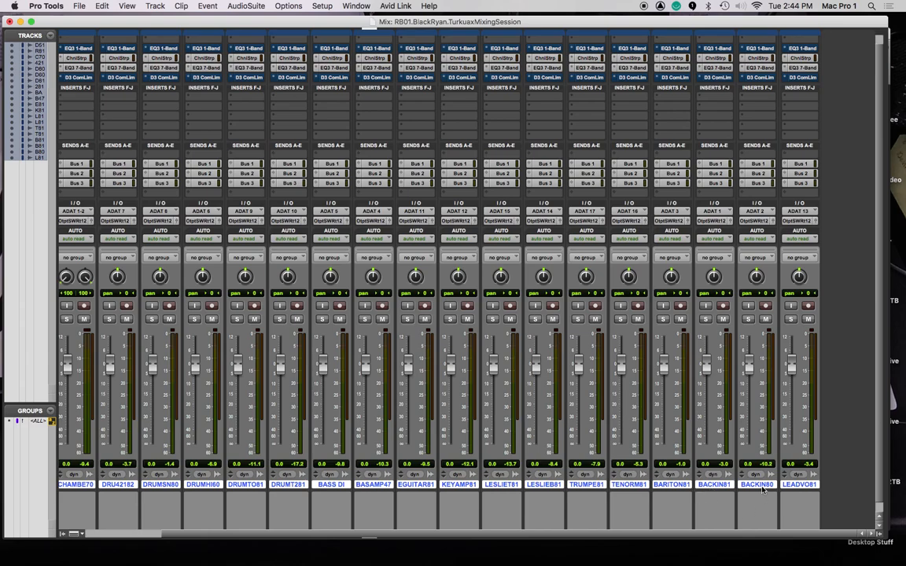
pyautogui.press('super+shift+n')
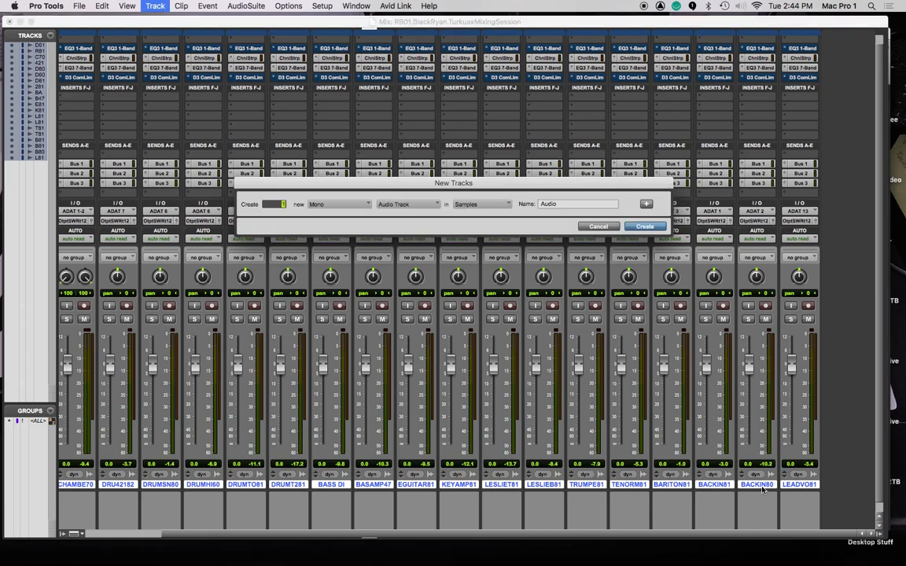
pyautogui.press('super+Down')
pyautogui.doubleClick(566, 203)
pyautogui.write('Verb')
pyautogui.press('Return')
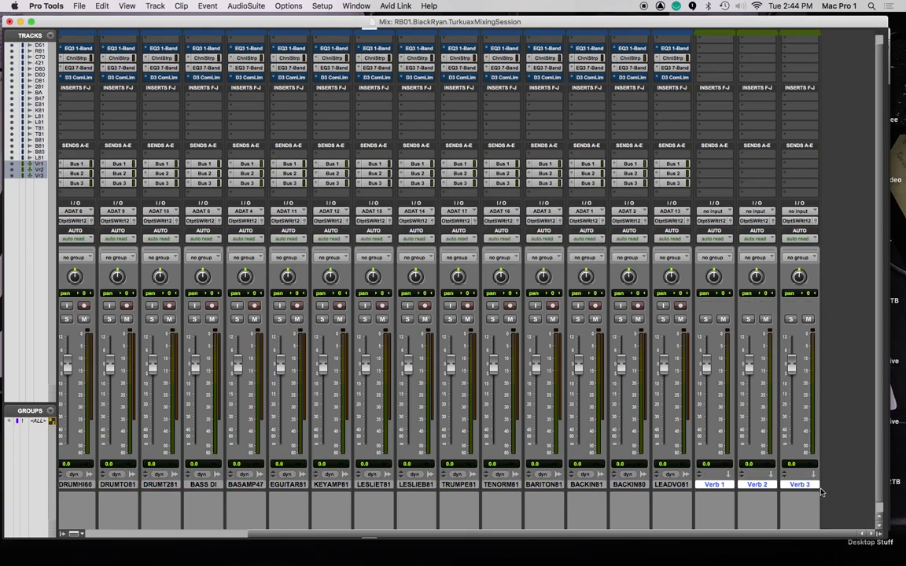
# Create a mono Master Fader track and select the three Verb tracks.
pyautogui.press('super+shift+n')
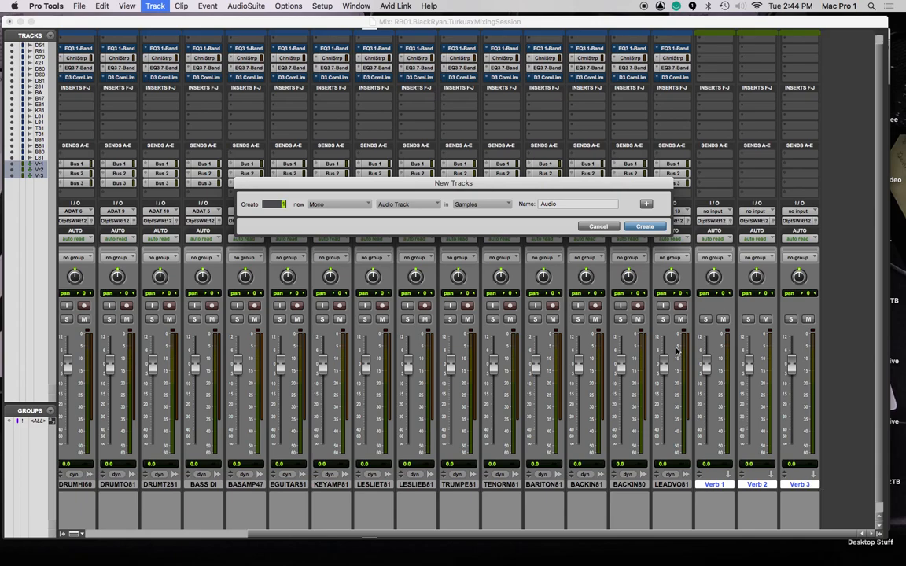
pyautogui.press('super+Down')
pyautogui.press('super+Down')
pyautogui.press('Return')
pyautogui.click(716, 484)
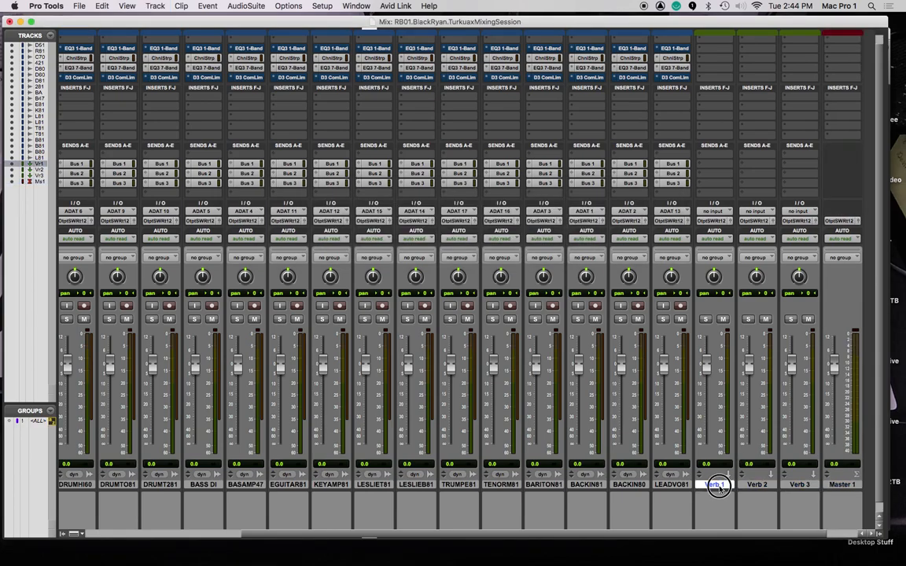
pyautogui.keyDown('shift'); pyautogui.click(814, 485); pyautogui.keyUp('shift')
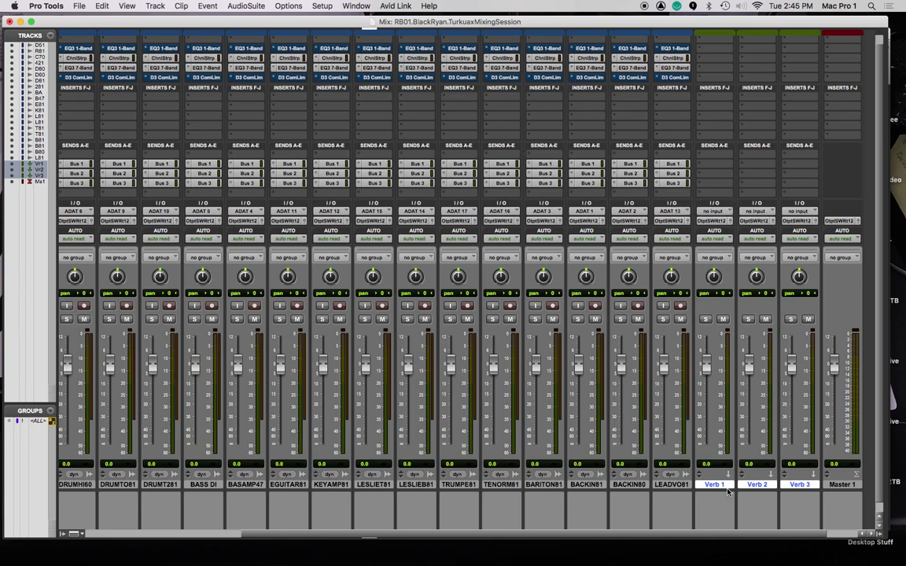
# Examine the lead vocal's Bus 1 and Bus 2 send faders and close the send window.
pyautogui.click(673, 163)
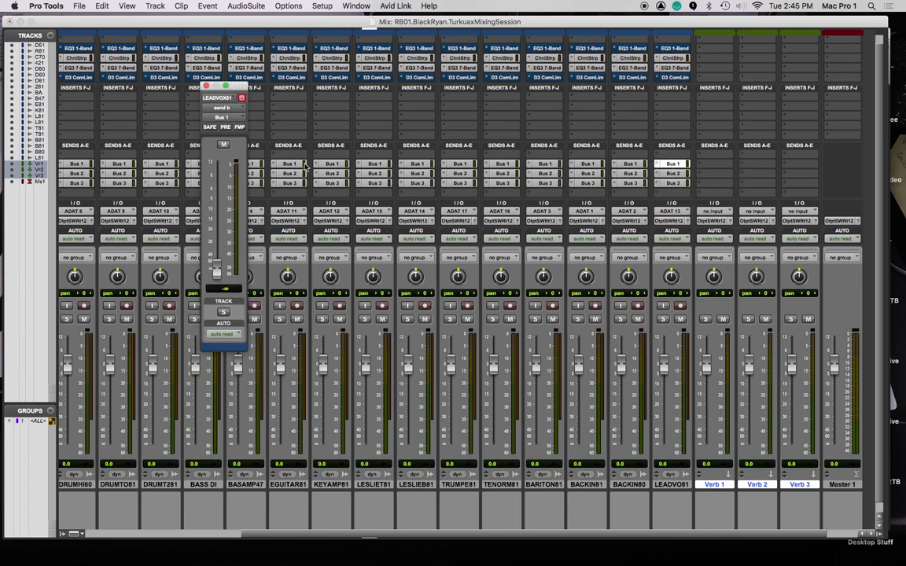
pyautogui.moveTo(216, 267); pyautogui.dragTo(214, 311)
pyautogui.click(672, 173)
pyautogui.moveTo(219, 271)
pyautogui.mouseDown()
pyautogui.moveTo(214, 203)
pyautogui.moveTo(217, 271)
pyautogui.mouseUp()
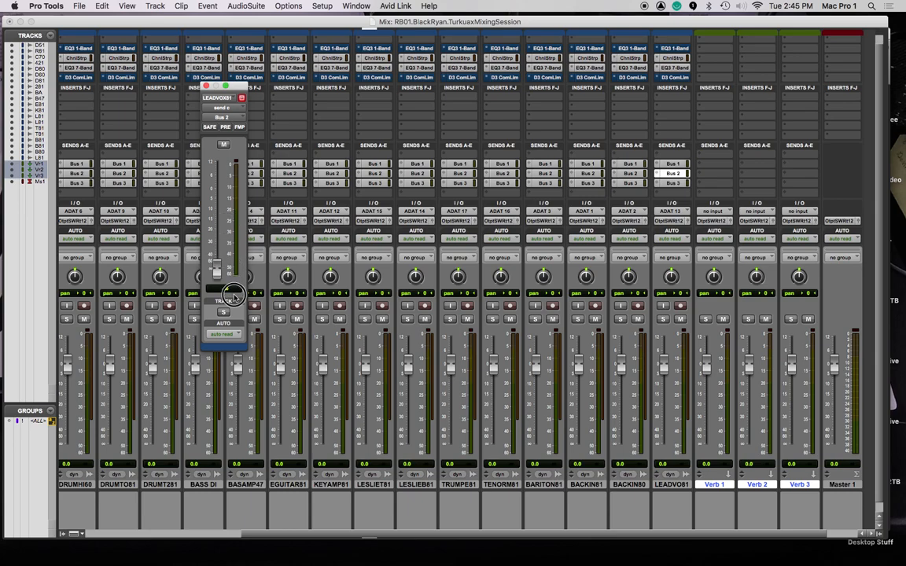
pyautogui.click(206, 87)
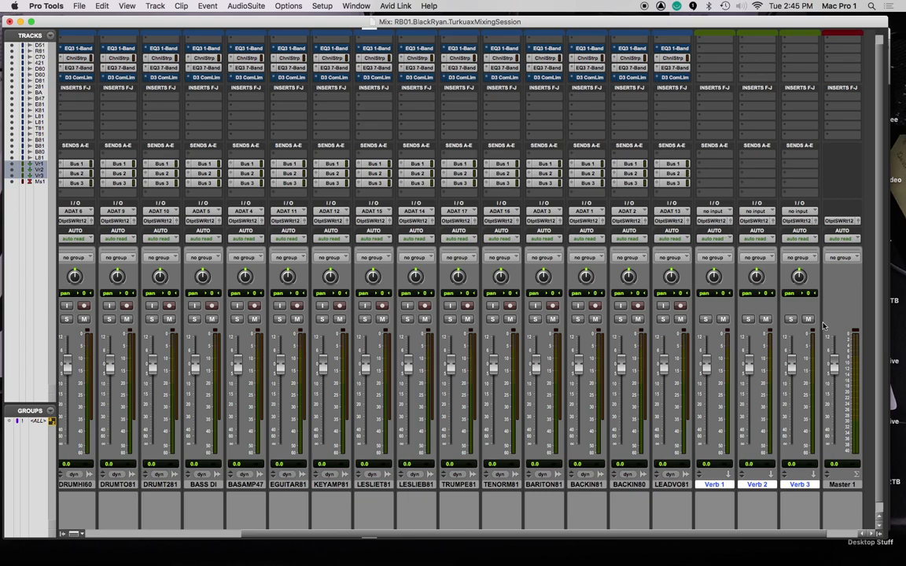
# Assign Bus 1, Bus 2 and Bus 3 as the inputs of Verb 1, Verb 2 and Verb 3 respectively.
pyautogui.click(727, 212)
pyautogui.click(724, 212)
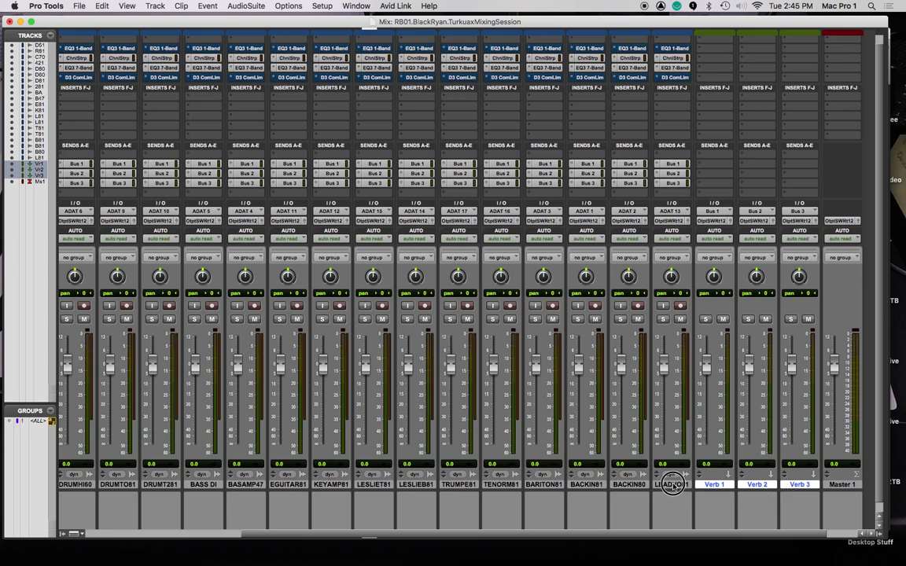
# Group all audio tracks from the drum overheads to the lead vocal as Audio Tracks and lower their faders to -10.2 dB.
pyautogui.click(670, 485)
pyautogui.hscroll(-5, 66, 493)
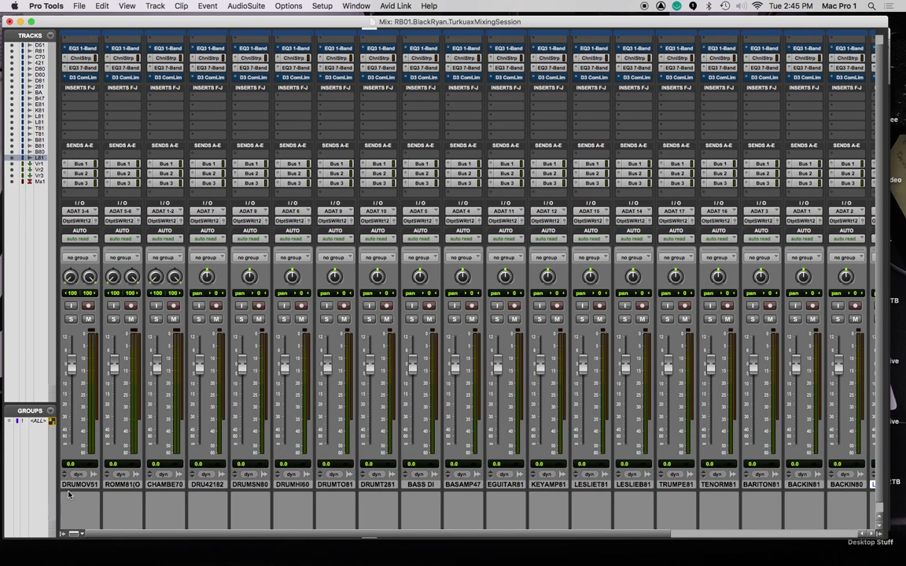
pyautogui.keyDown('shift'); pyautogui.click(77, 485); pyautogui.keyUp('shift')
pyautogui.press('super+g')
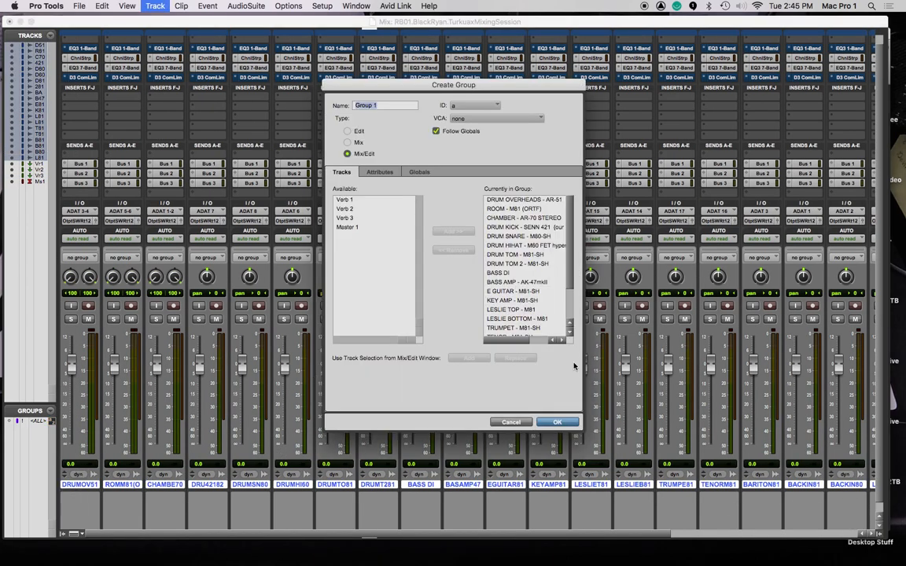
pyautogui.write('Audio Track')
pyautogui.press('Return')
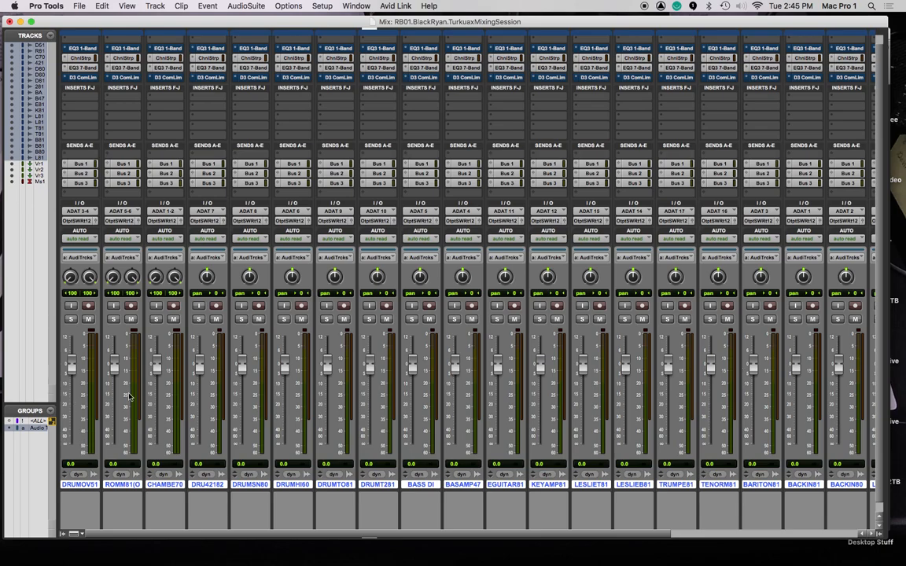
pyautogui.moveTo(114, 365); pyautogui.dragTo(114, 390)
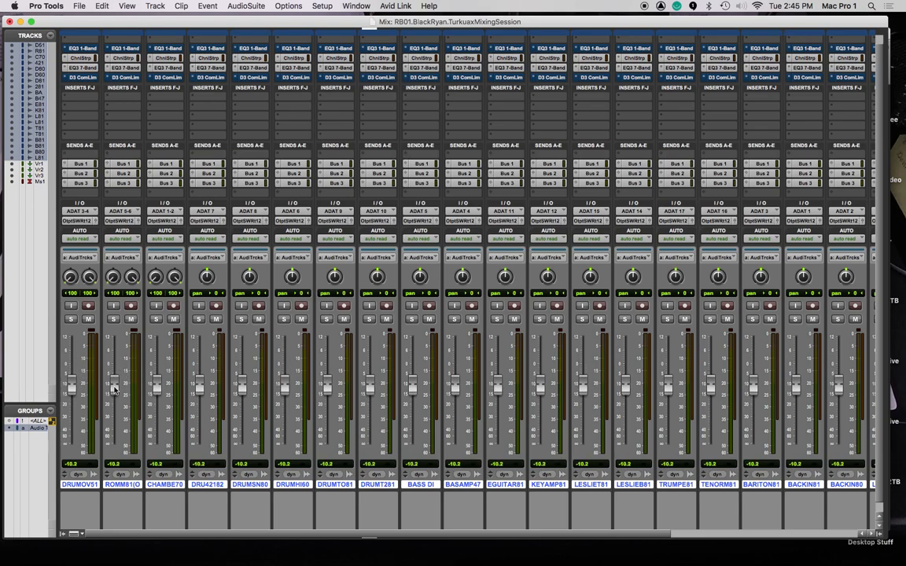
# Move the drum overheads, room and chamber tracks between Drum Tom 2 and Bass DI.
pyautogui.keyDown('super'); pyautogui.click(205, 484); pyautogui.keyUp('super')
pyautogui.click(164, 485)
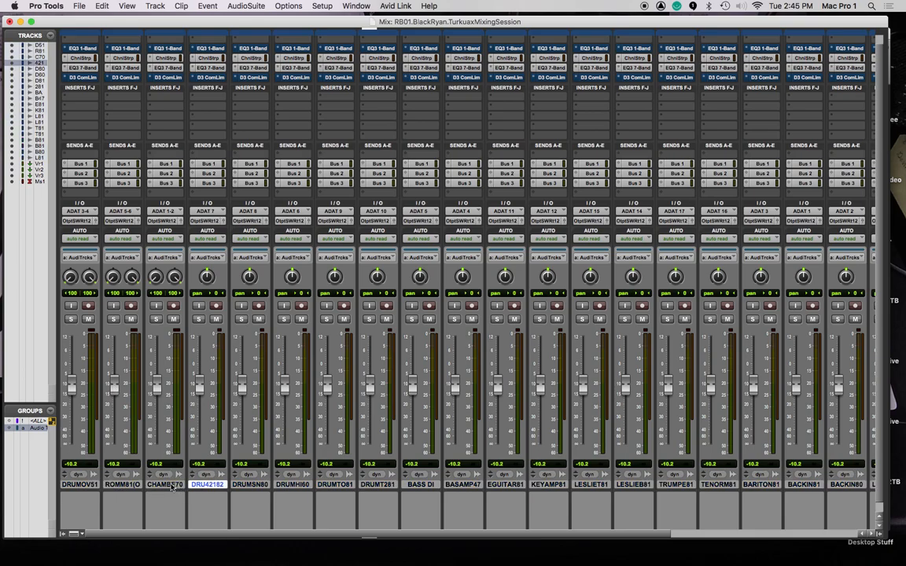
pyautogui.keyDown('shift'); pyautogui.click(75, 485); pyautogui.keyUp('shift')
pyautogui.moveTo(75, 484); pyautogui.dragTo(575, 482)
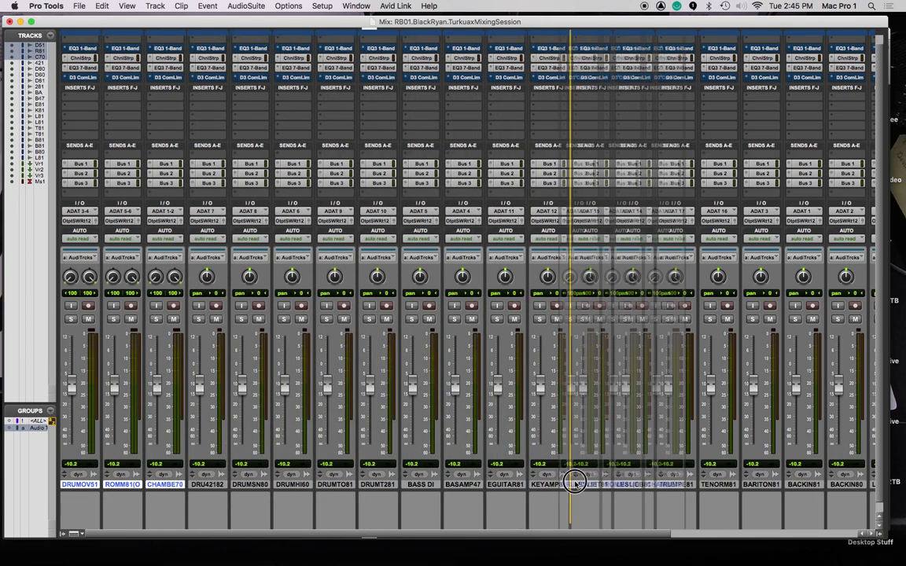
pyautogui.moveTo(575, 482); pyautogui.dragTo(405, 498)
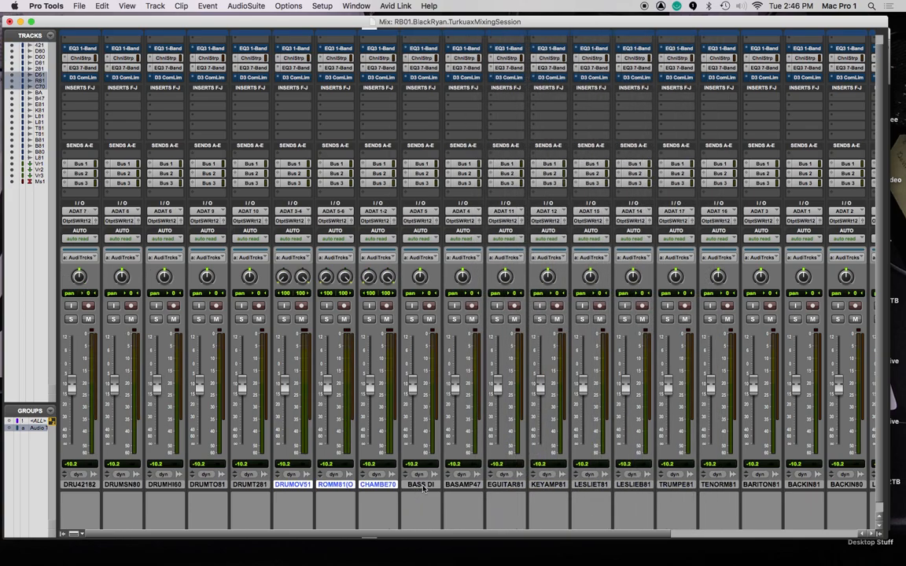
# Insert the D-Verb (mono/stereo) reverb in the third insert slot of Verb 1.
pyautogui.hscroll(10, 454, 453)
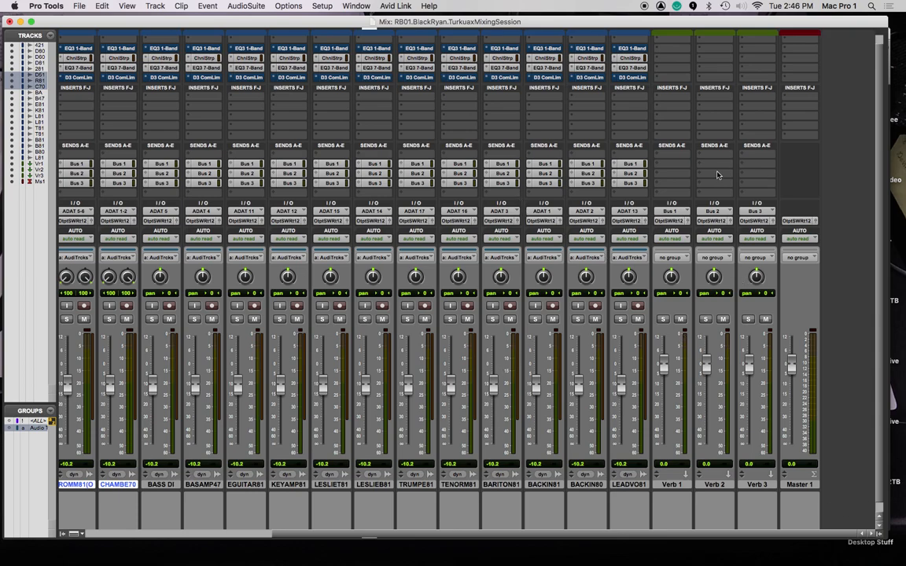
pyautogui.scroll(1, 685, 86)
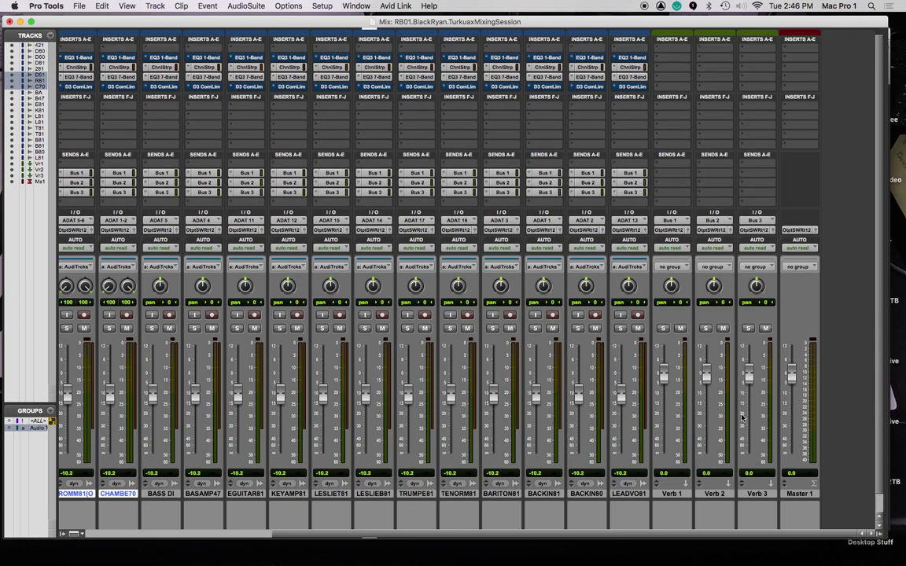
pyautogui.click(660, 60)
pyautogui.moveTo(690, 68)
pyautogui.moveTo(768, 97)
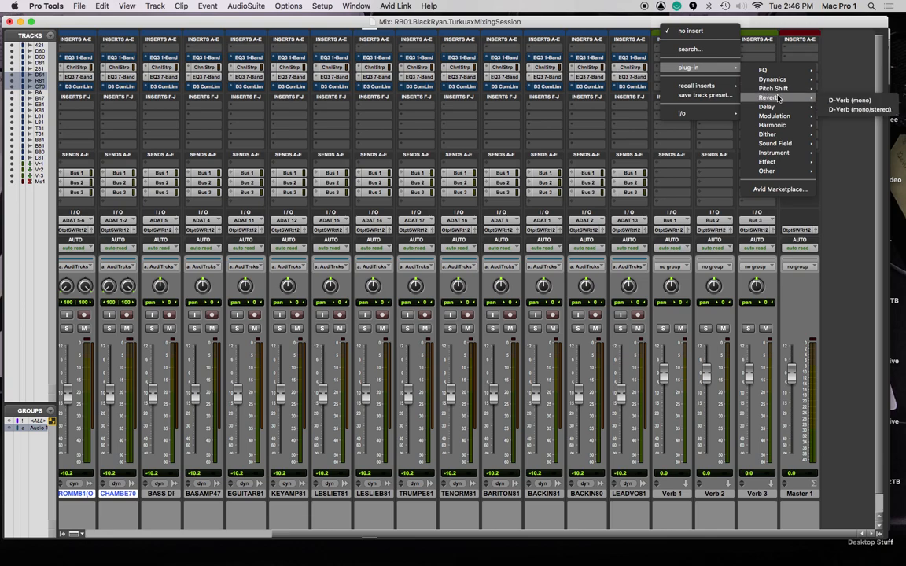
pyautogui.click(879, 112)
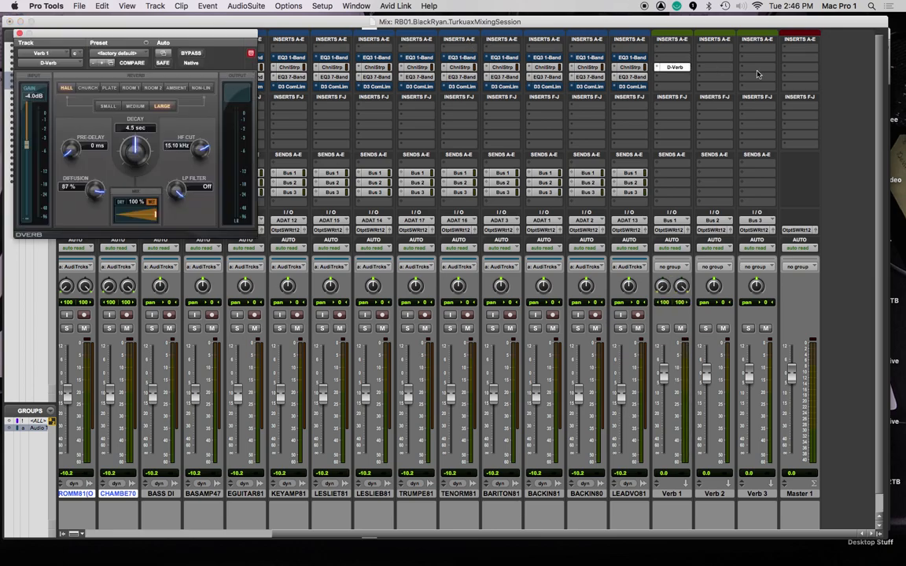
# Set Verb 1's D-Verb to a large Room 1 with a 1.6 sec decay and a 15.84 kHz LP filter.
pyautogui.click(135, 106)
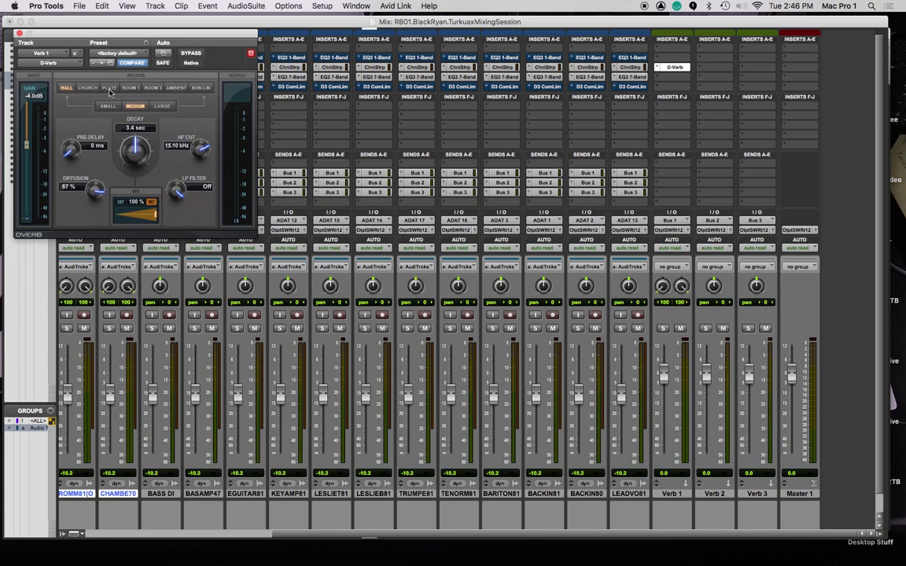
pyautogui.click(146, 87)
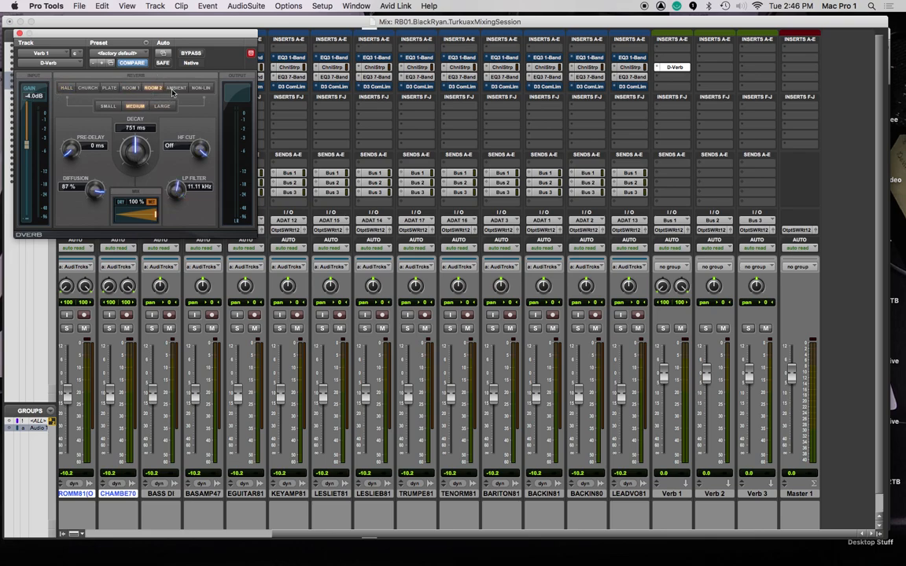
pyautogui.click(128, 88)
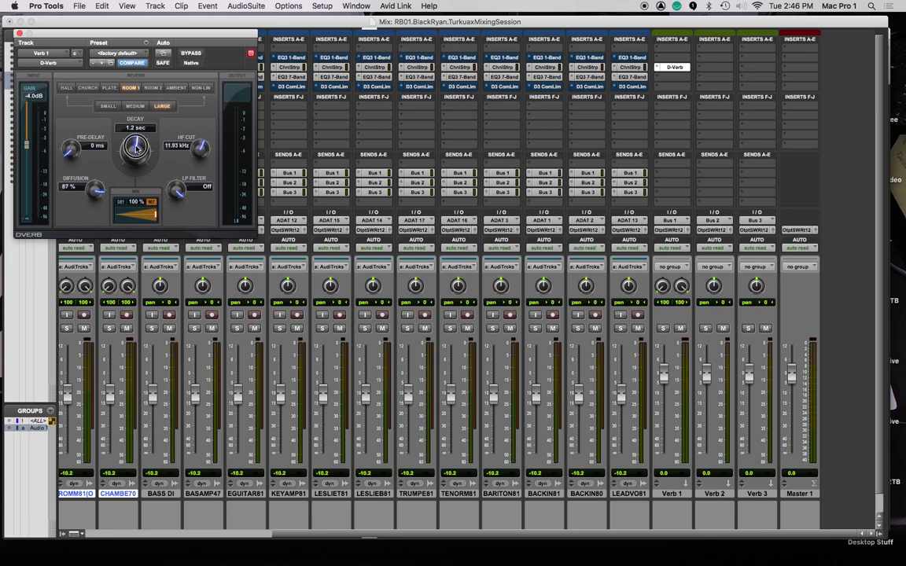
pyautogui.moveTo(135, 143); pyautogui.dragTo(135, 146)
pyautogui.moveTo(73, 139); pyautogui.dragTo(85, 154)
pyautogui.moveTo(179, 193); pyautogui.dragTo(184, 230)
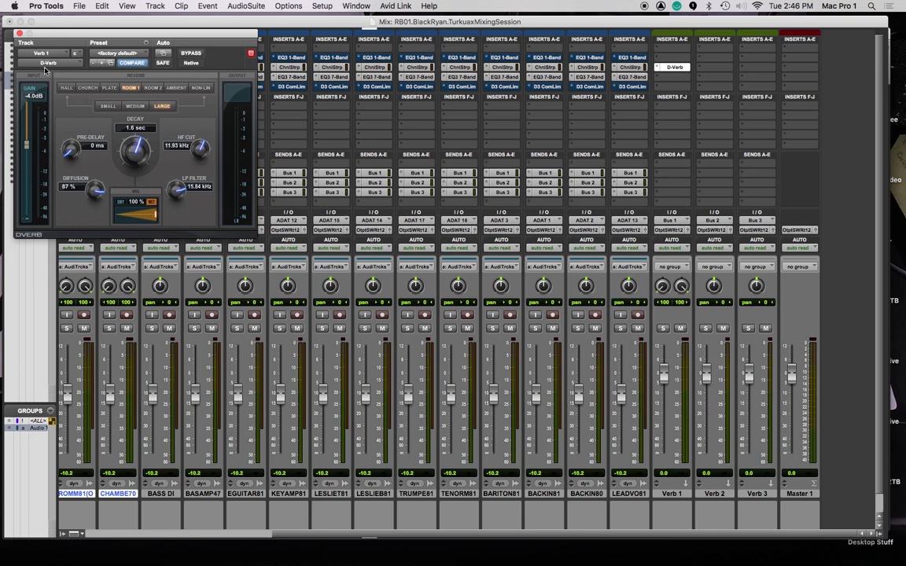
# Insert the D-Verb (mono/stereo) reverb in the third insert slot of Verb 2.
pyautogui.click(702, 71)
pyautogui.moveTo(717, 69)
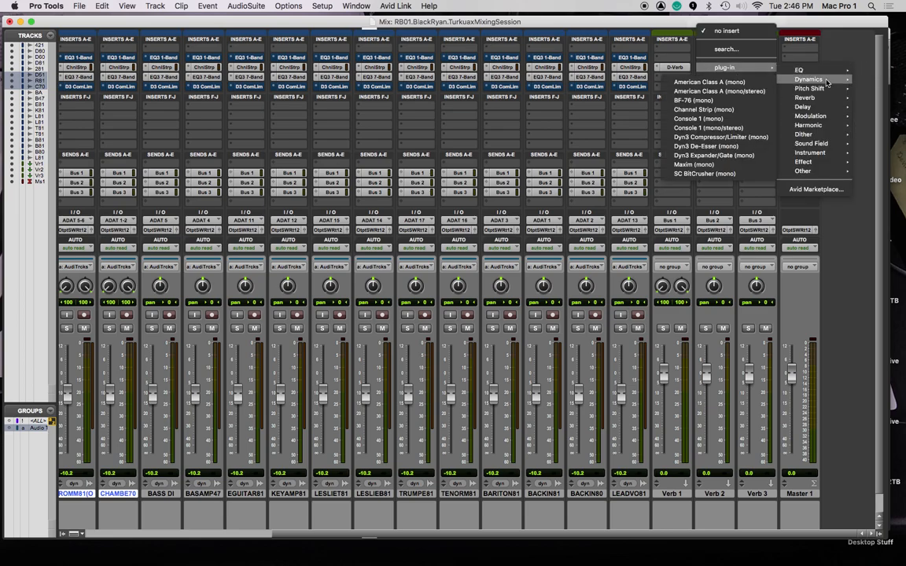
pyautogui.moveTo(803, 97)
pyautogui.click(739, 110)
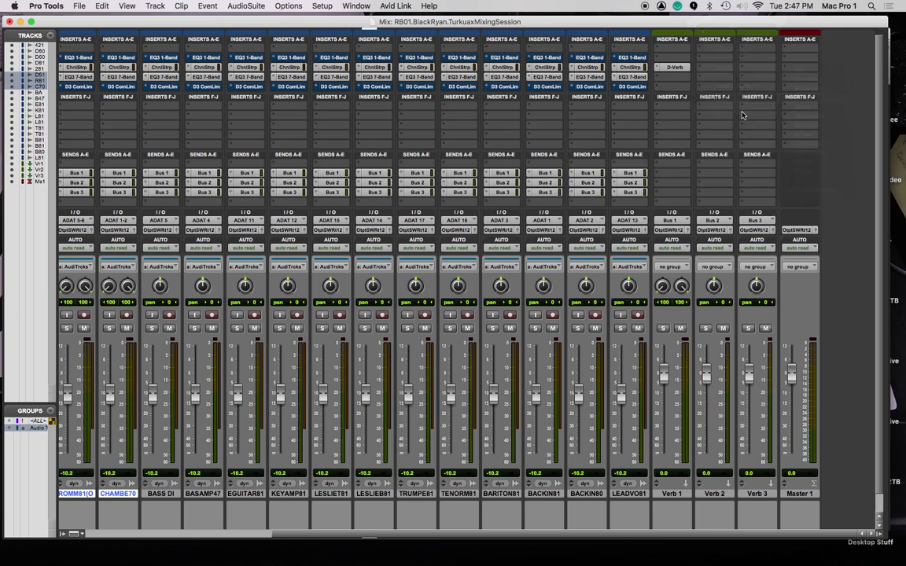
# Set Verb 2's D-Verb to Plate with 2.0 sec decay, 27 ms pre-delay and a 15.10 kHz LP filter, and close its window.
pyautogui.click(110, 88)
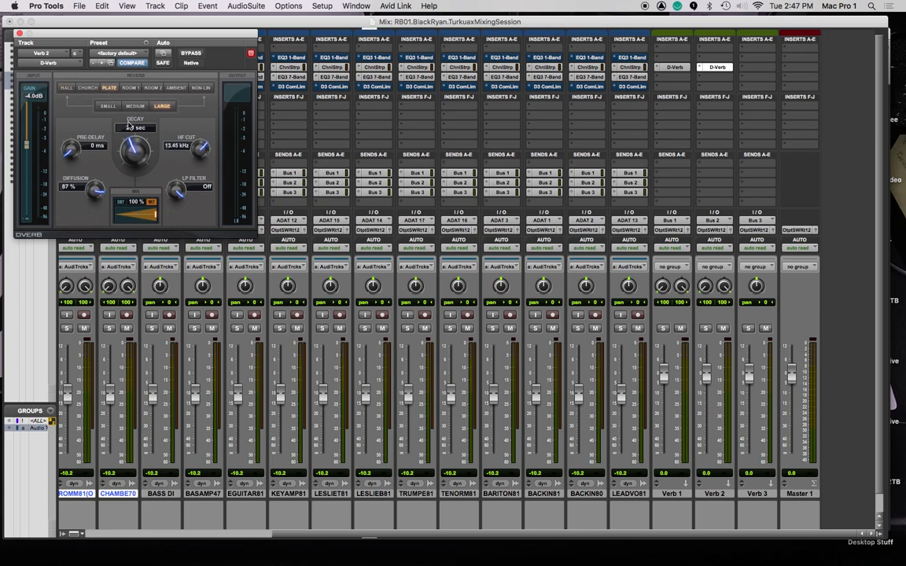
pyautogui.moveTo(133, 148); pyautogui.dragTo(136, 161)
pyautogui.moveTo(71, 155)
pyautogui.mouseDown()
pyautogui.moveTo(70, 137)
pyautogui.moveTo(74, 165)
pyautogui.moveTo(77, 146)
pyautogui.mouseUp()
pyautogui.moveTo(185, 189); pyautogui.dragTo(188, 244)
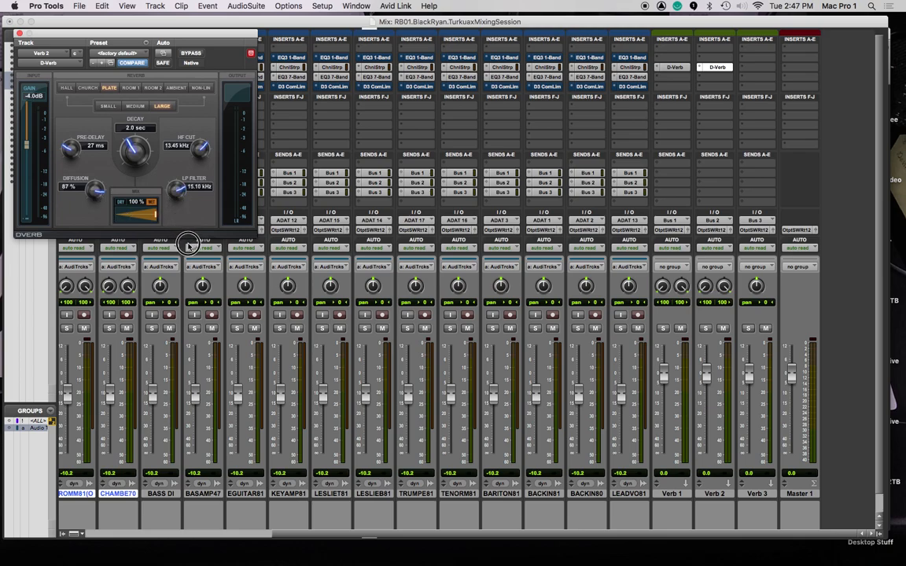
pyautogui.click(22, 34)
# Insert Mod Delay III (mono/stereo) in the third insert slot of Verb 3 and check its default settings.
pyautogui.click(751, 68)
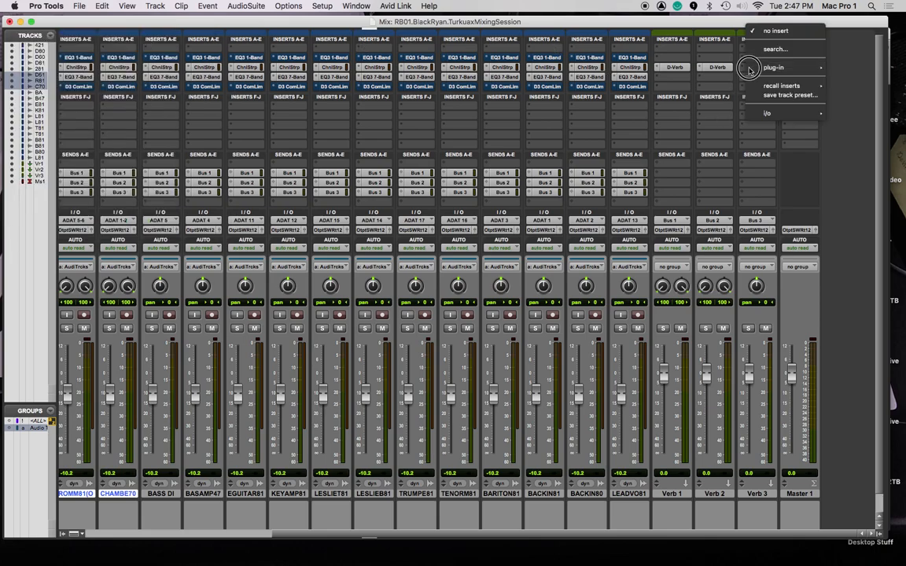
pyautogui.moveTo(781, 71)
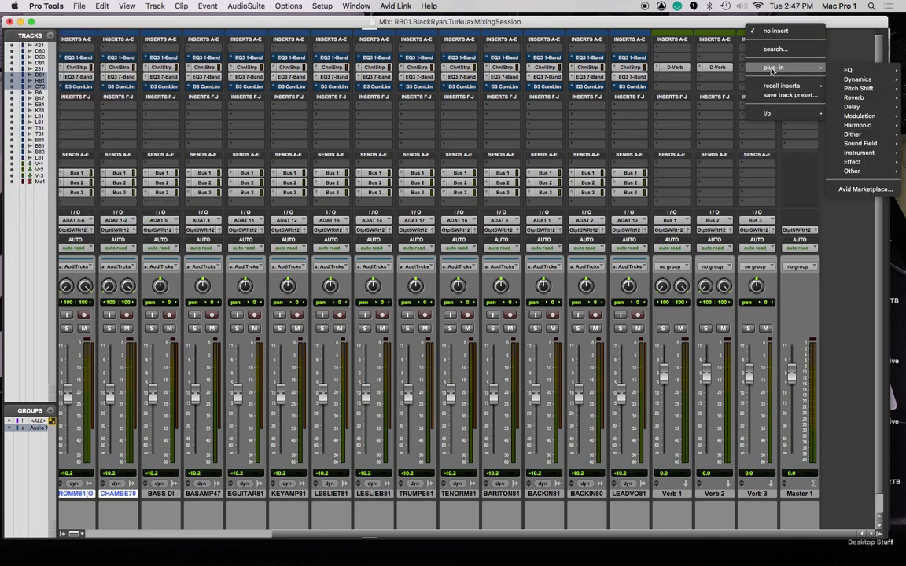
pyautogui.moveTo(851, 106)
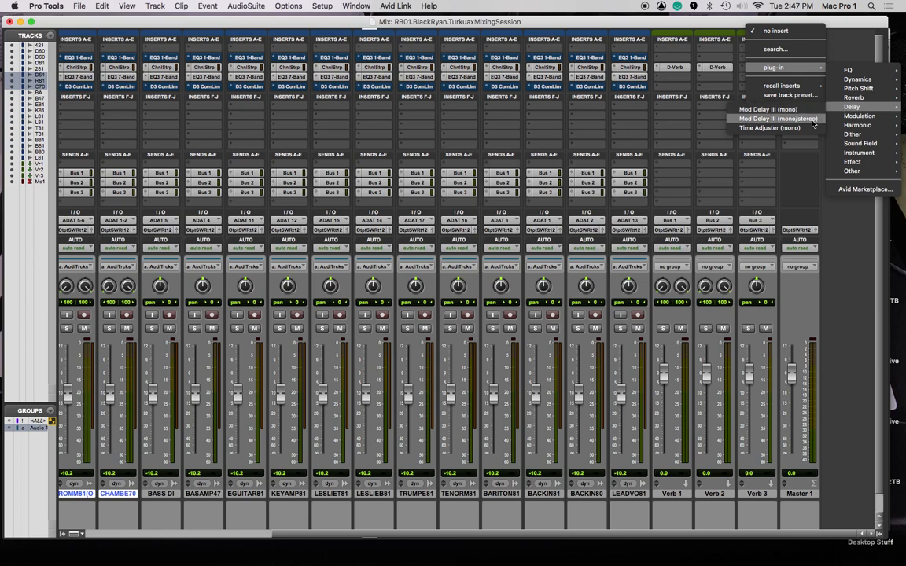
pyautogui.click(778, 117)
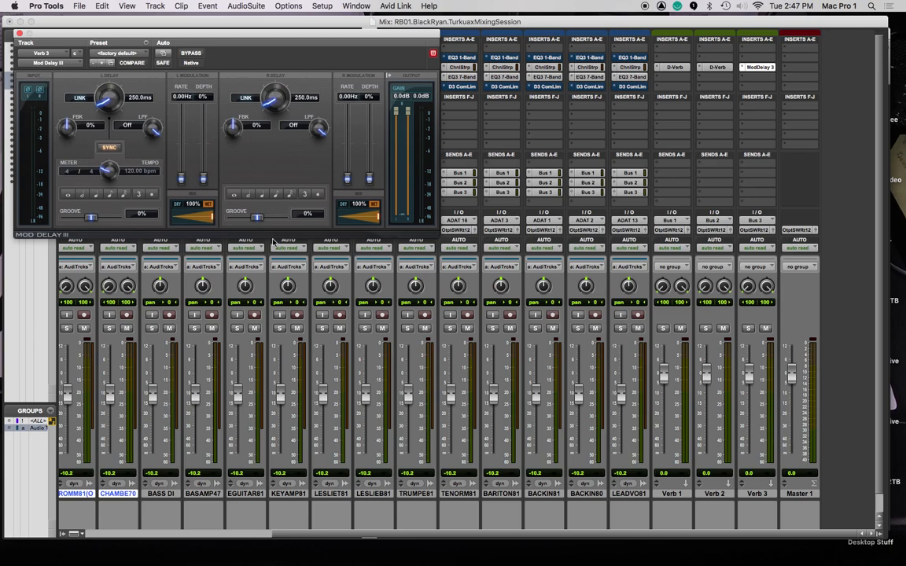
pyautogui.click(20, 33)
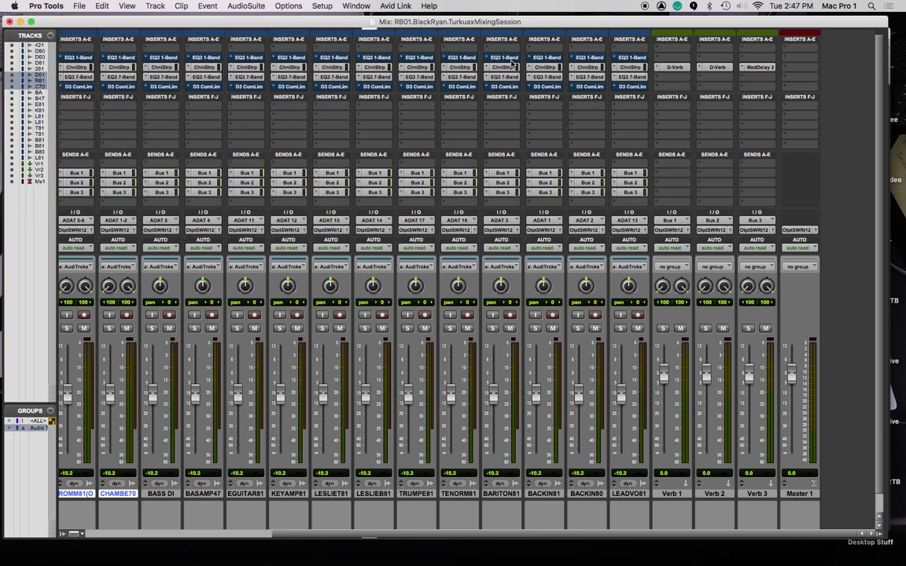
pyautogui.click(760, 67)
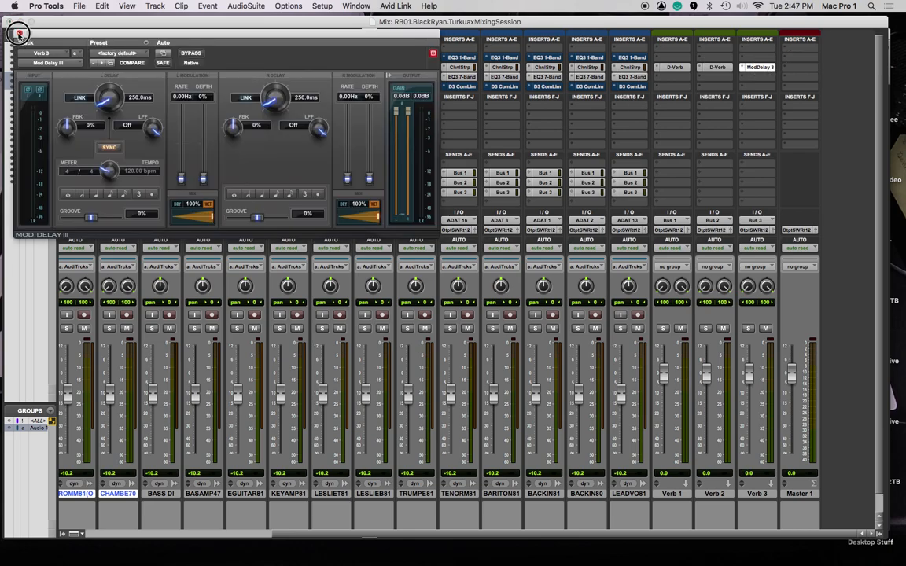
# Insert EQ3 7-Band (stereo) in the fourth insert slot of Verb 1, Verb 2 and Verb 3 together, leaving no plug-in window open.
pyautogui.click(20, 34)
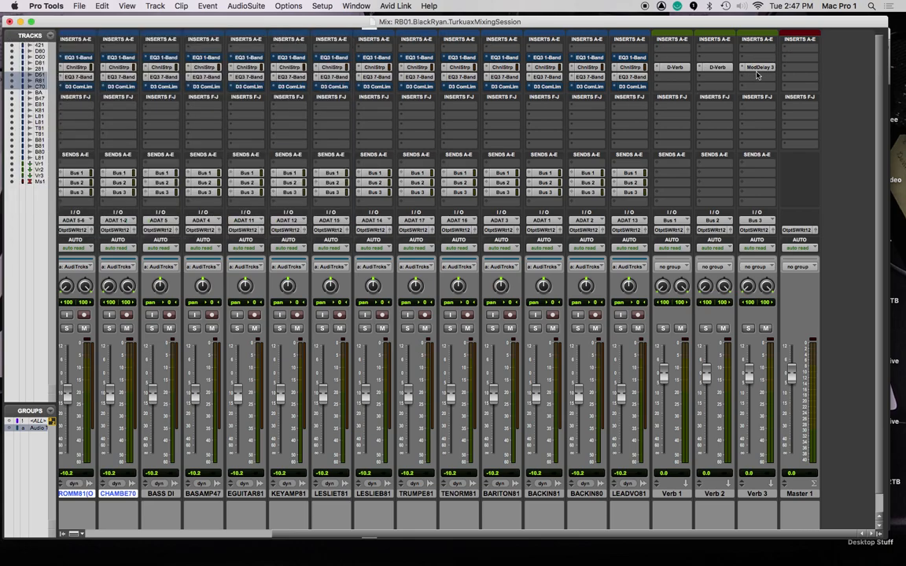
pyautogui.click(672, 495)
pyautogui.keyDown('shift'); pyautogui.click(765, 494); pyautogui.keyUp('shift')
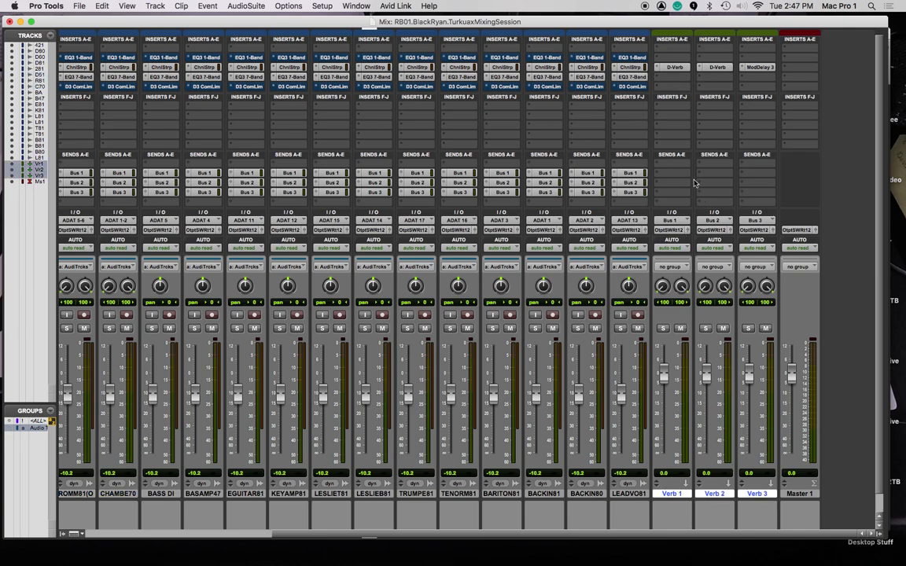
pyautogui.click(659, 80)
pyautogui.moveTo(697, 67)
pyautogui.moveTo(766, 79)
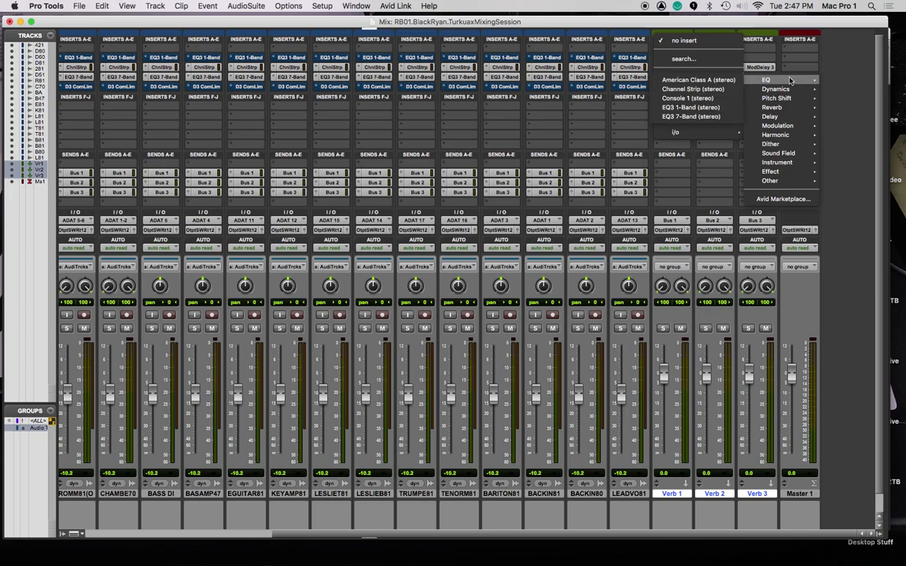
pyautogui.keyDown('alt'); pyautogui.keyDown('shift'); pyautogui.click(696, 116); pyautogui.keyUp('shift'); pyautogui.keyUp('alt')
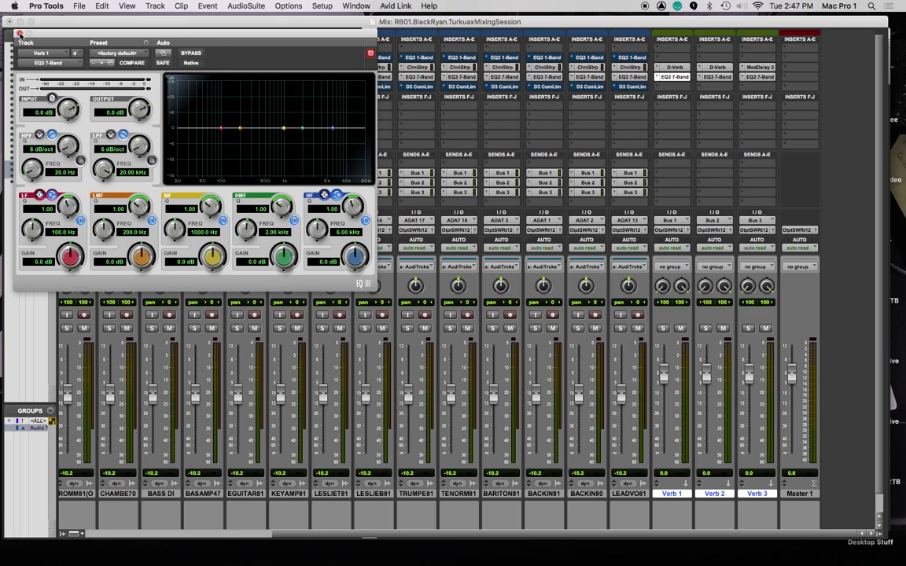
pyautogui.click(19, 34)
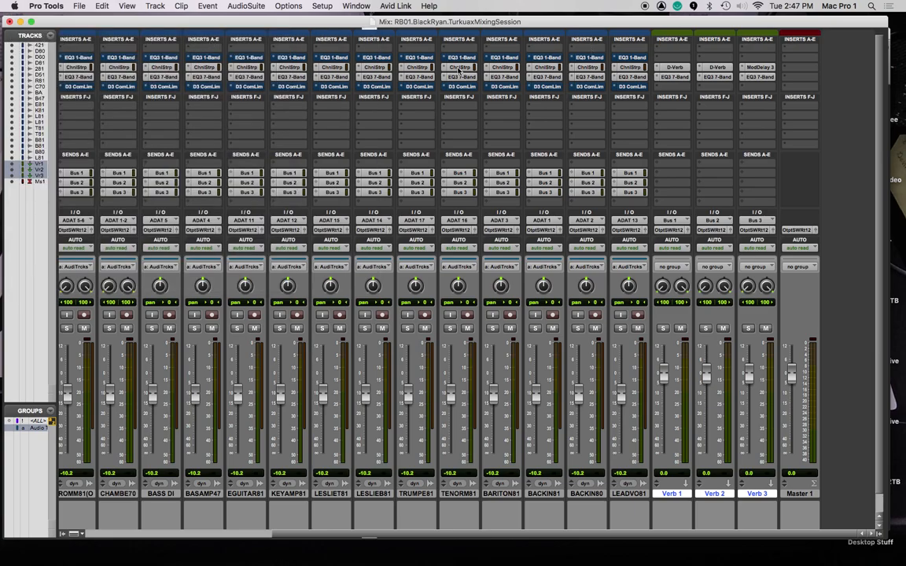
# Switch to the Edit window and deactivate the Audio Tracks group so clips can be selected separately.
pyautogui.hscroll(-5, 643, 523)
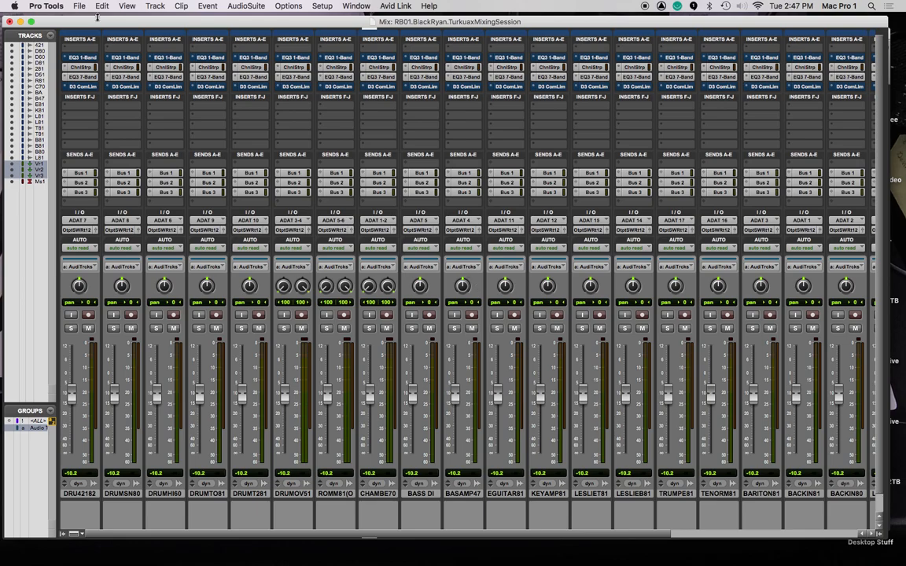
pyautogui.press('super+equal')
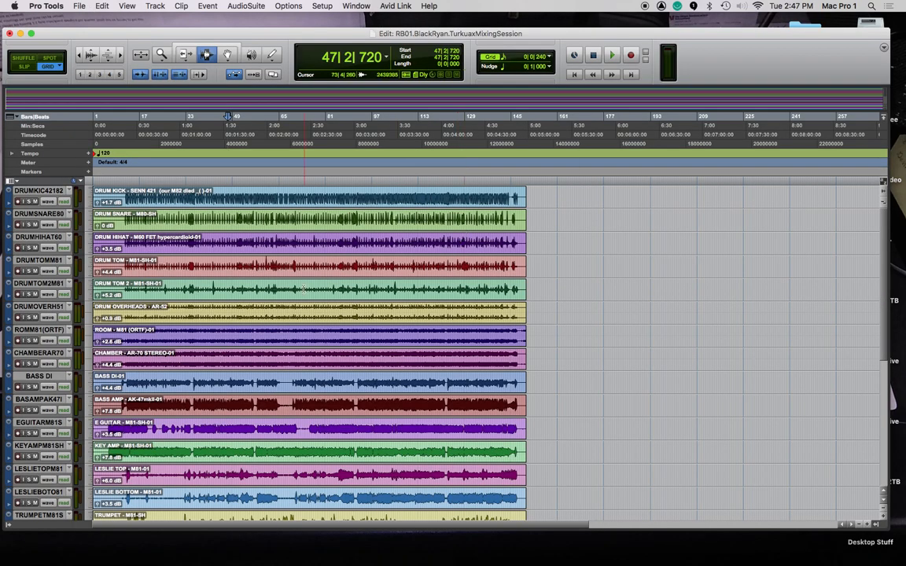
pyautogui.moveTo(540, 192); pyautogui.dragTo(206, 340)
pyautogui.click(648, 338)
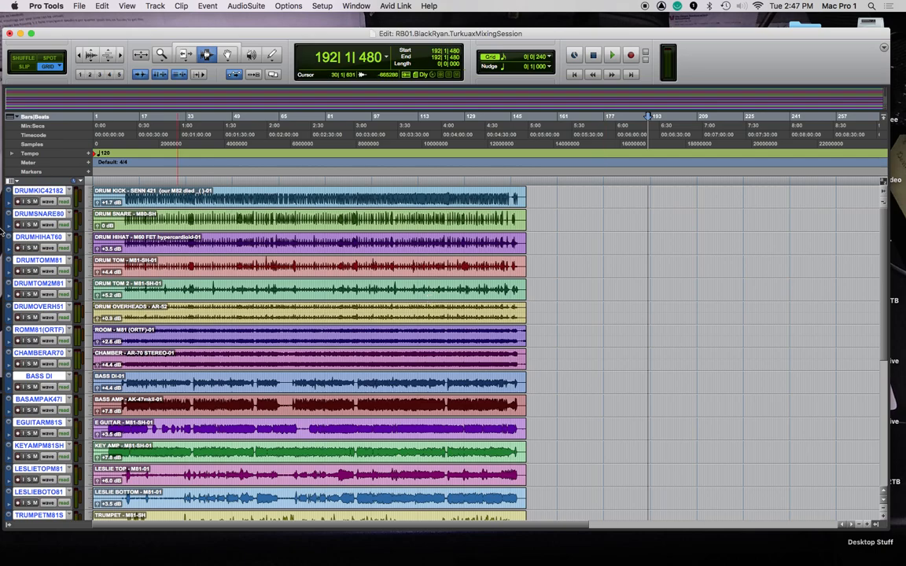
pyautogui.click(8, 524)
pyautogui.click(45, 435)
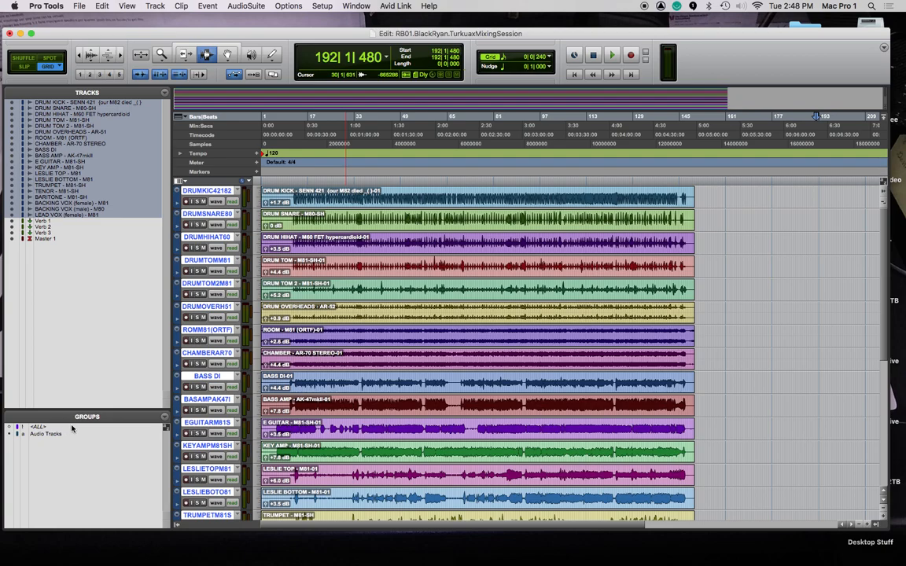
pyautogui.click(177, 527)
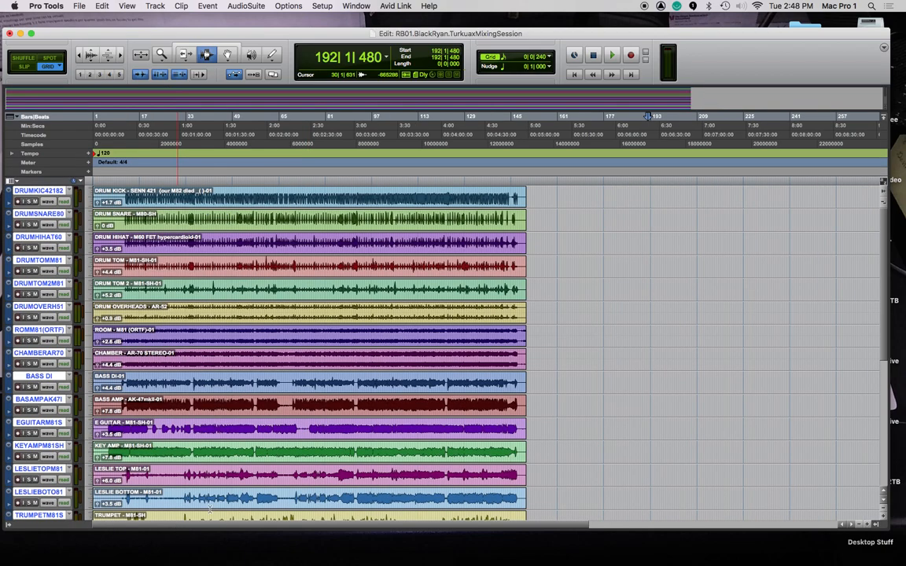
# Select the drum clips from kick to overheads and color them dark blue with the Color Palette.
pyautogui.moveTo(535, 202); pyautogui.dragTo(62, 311)
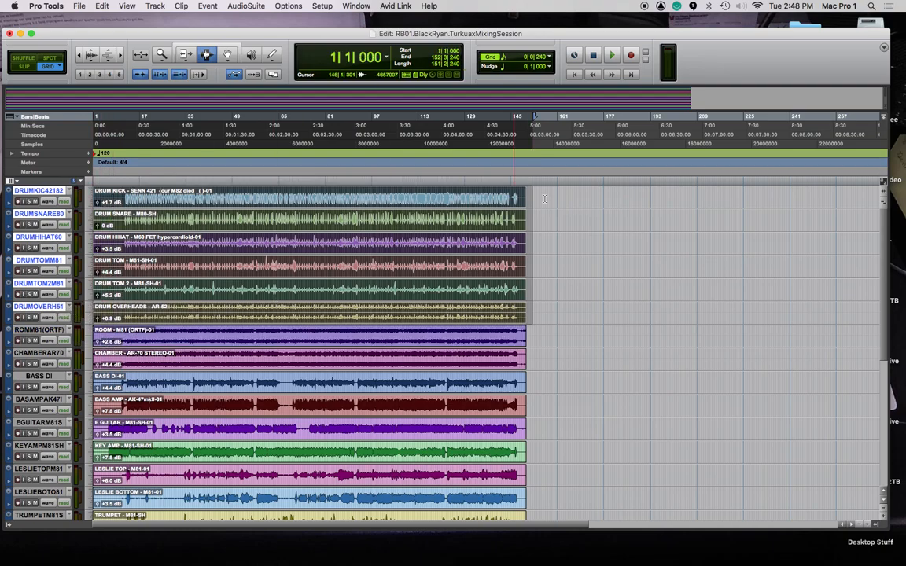
pyautogui.click(362, 8)
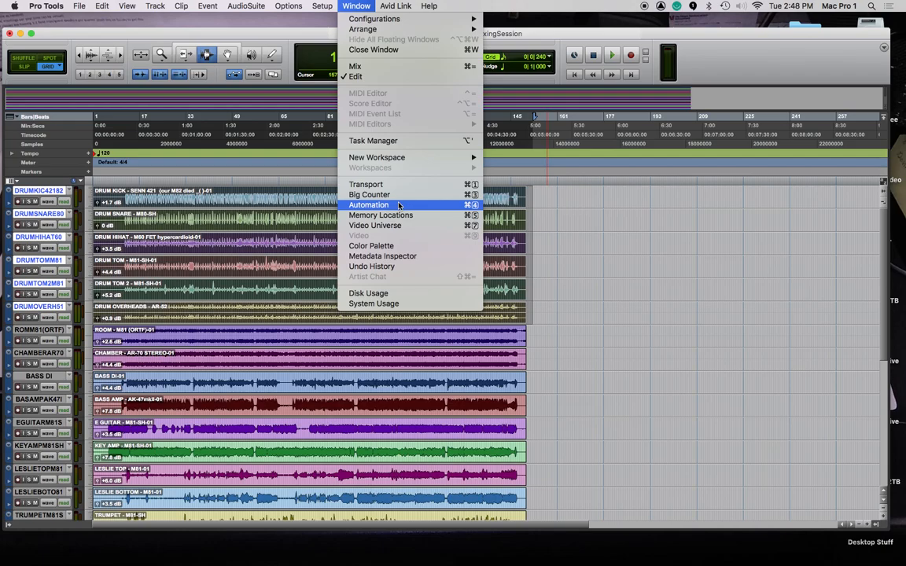
pyautogui.click(403, 246)
pyautogui.moveTo(110, 274); pyautogui.dragTo(643, 253)
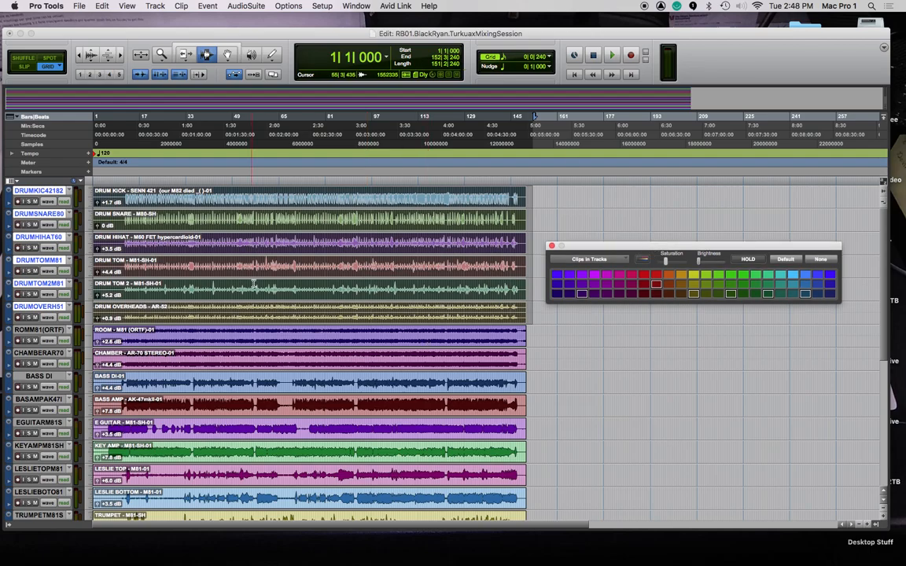
pyautogui.click(557, 293)
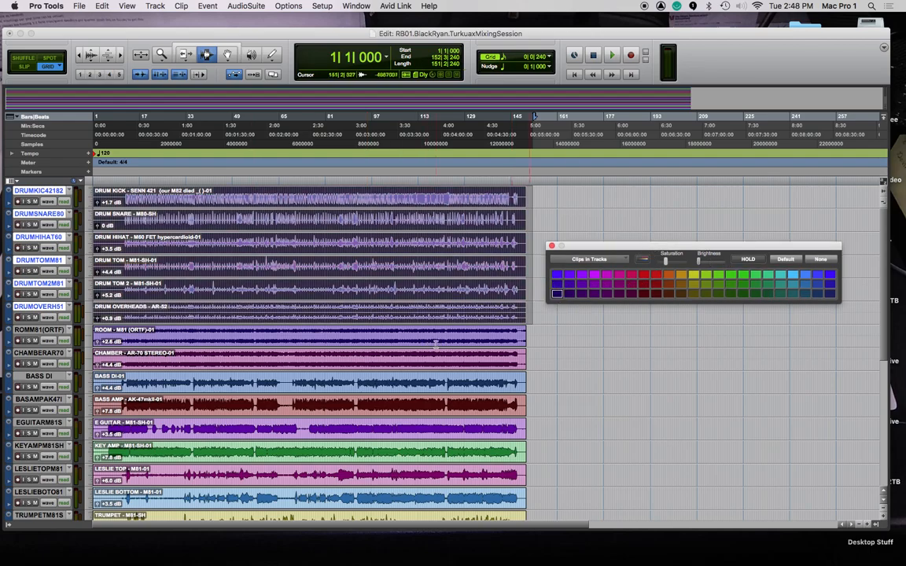
pyautogui.click(829, 293)
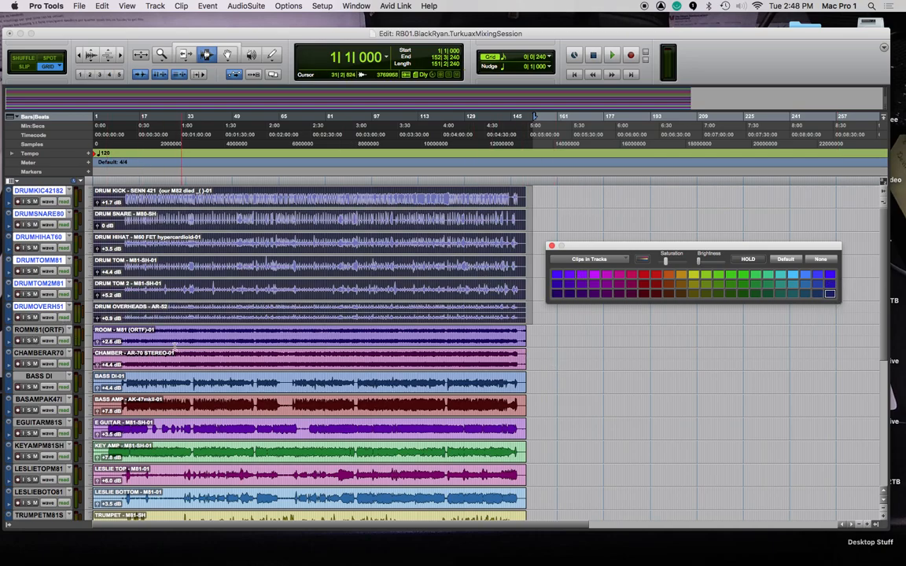
# Color the two bass clips light blue and the E guitar, key amp and both Leslie clips bright green.
pyautogui.moveTo(542, 384); pyautogui.dragTo(85, 405)
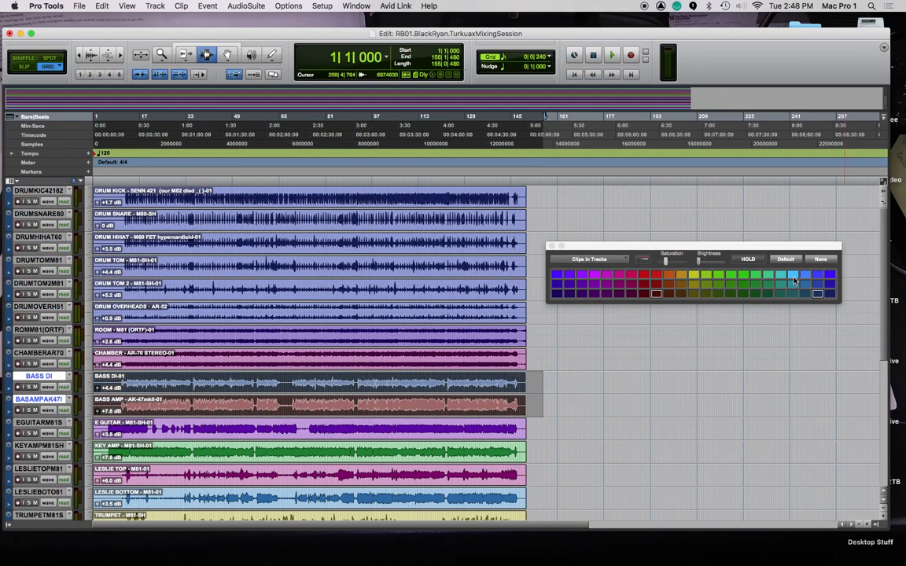
pyautogui.click(794, 279)
pyautogui.scroll(-4, 468, 364)
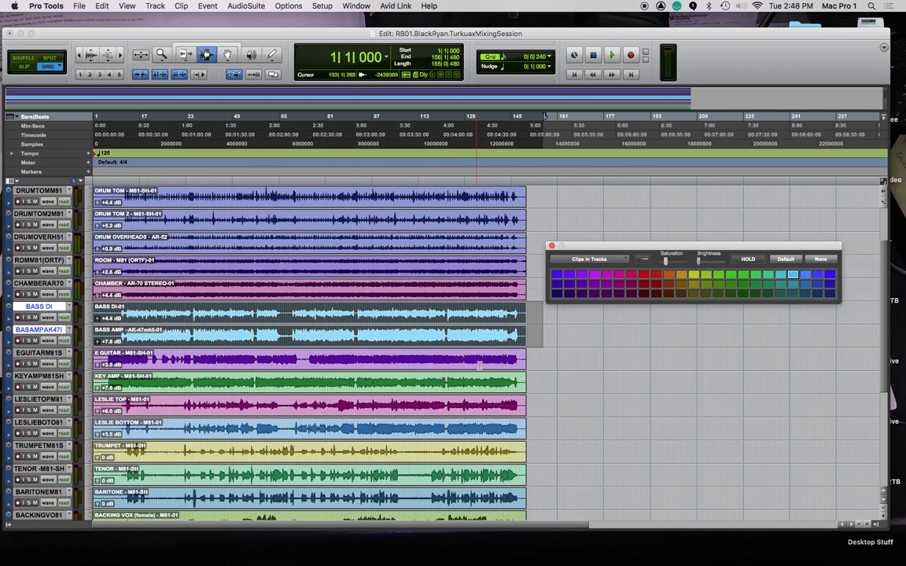
pyautogui.moveTo(534, 360); pyautogui.dragTo(59, 377)
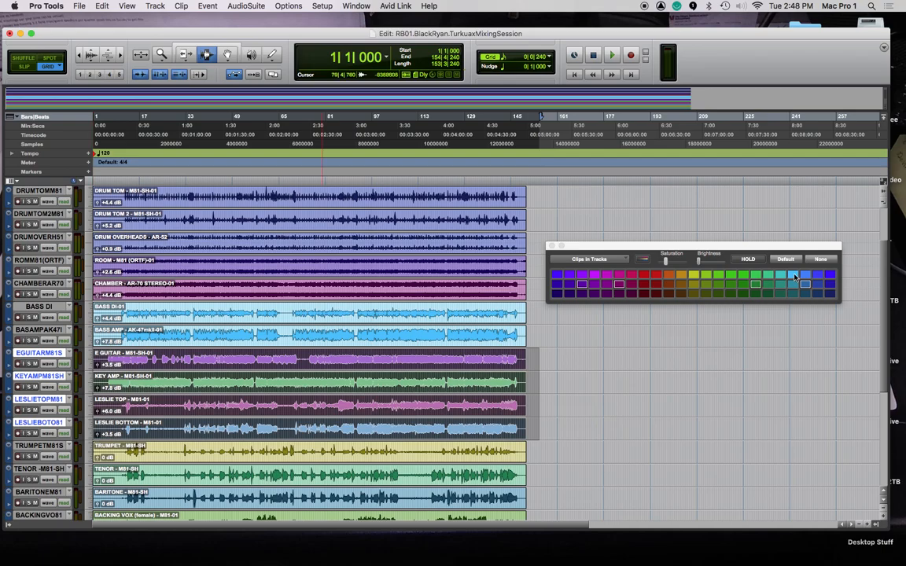
pyautogui.click(725, 279)
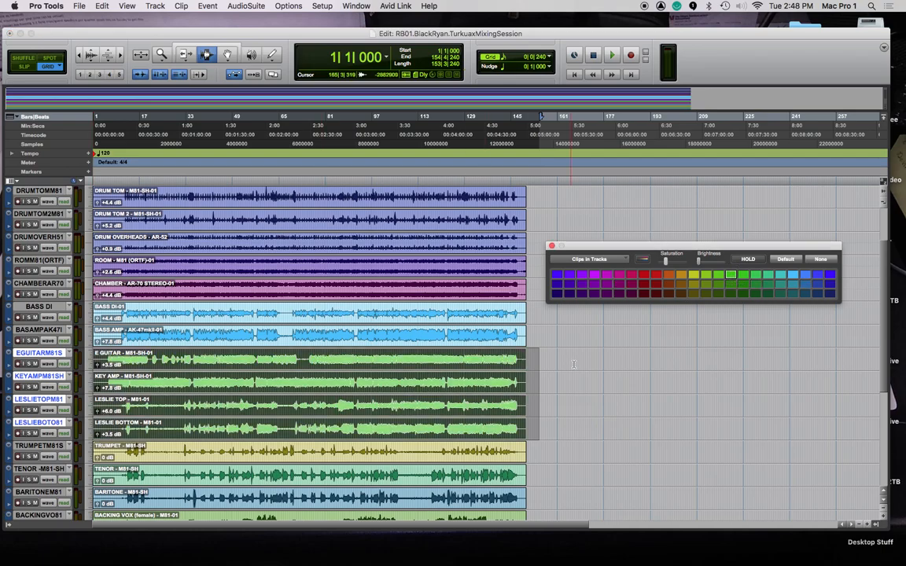
pyautogui.click(573, 360)
# Recolor the E guitar clip a cooler green and the key amp clip a teal green to set them apart.
pyautogui.moveTo(534, 362); pyautogui.dragTo(67, 354)
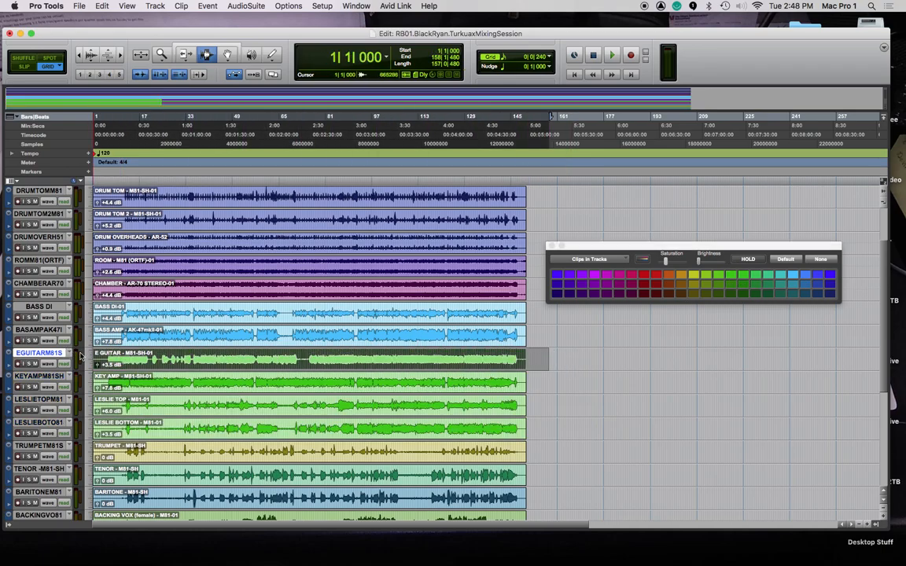
pyautogui.click(755, 274)
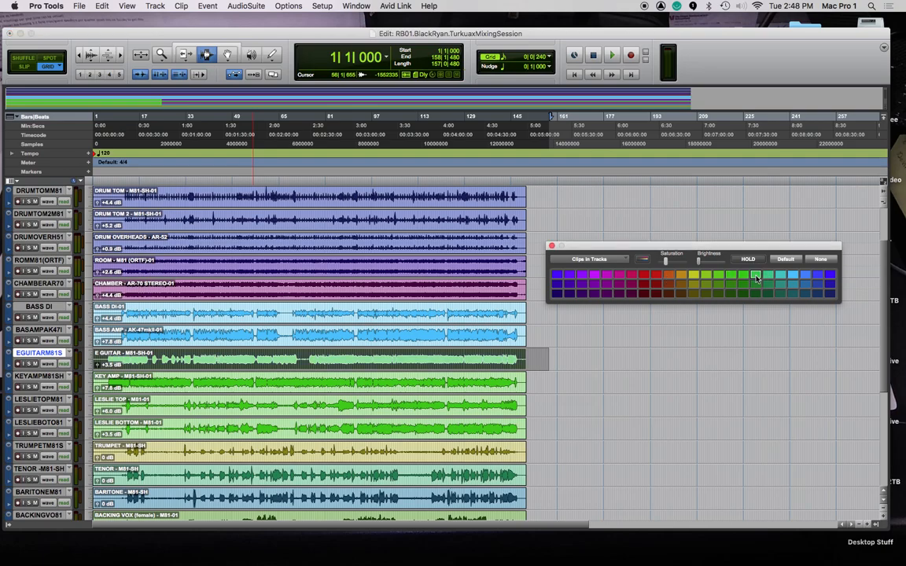
pyautogui.moveTo(564, 383); pyautogui.dragTo(73, 382)
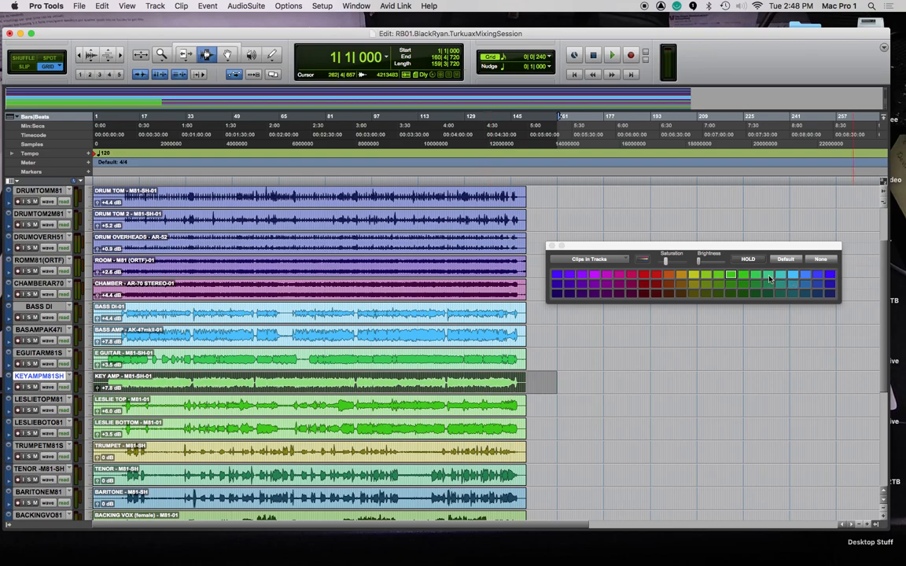
pyautogui.click(768, 276)
pyautogui.click(578, 382)
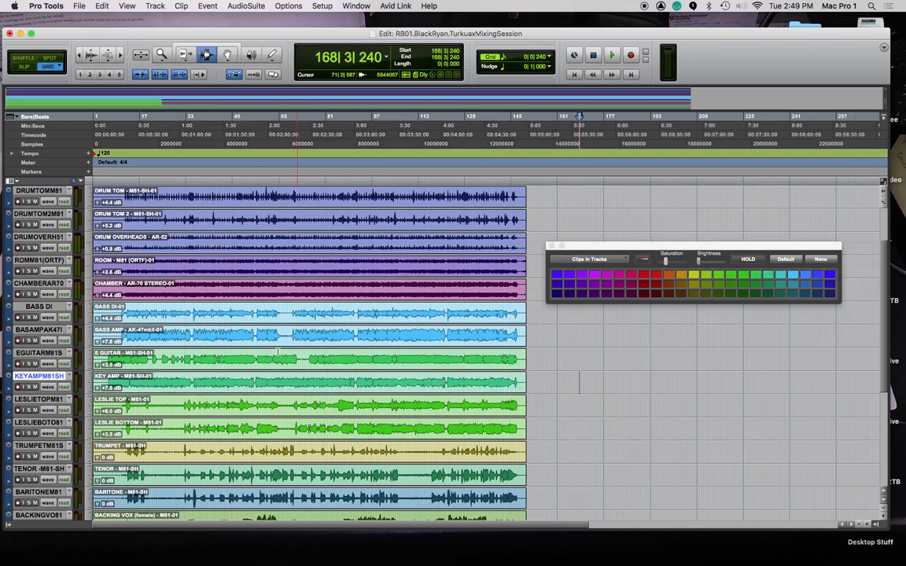
# Color the trumpet, tenor and baritone clips orange.
pyautogui.scroll(-3, 496, 472)
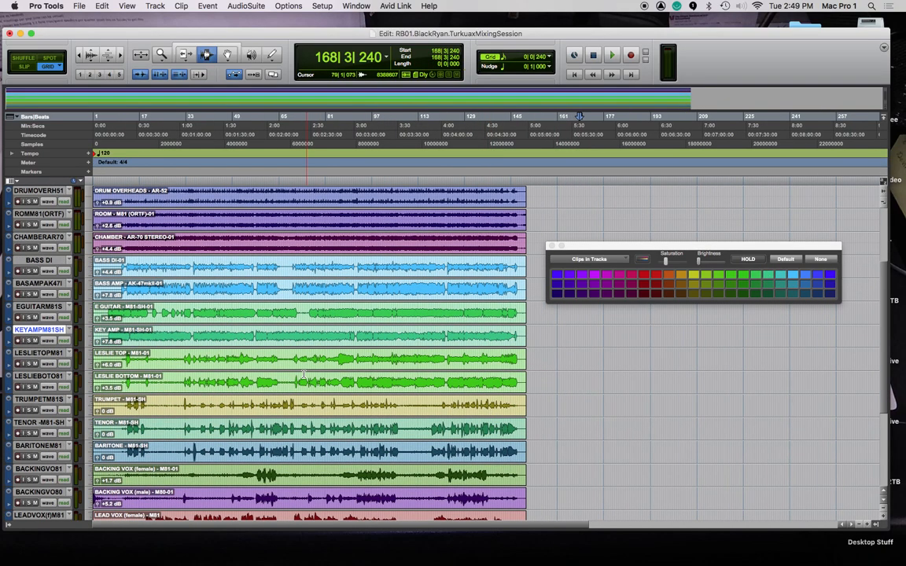
pyautogui.moveTo(538, 401); pyautogui.dragTo(8, 453)
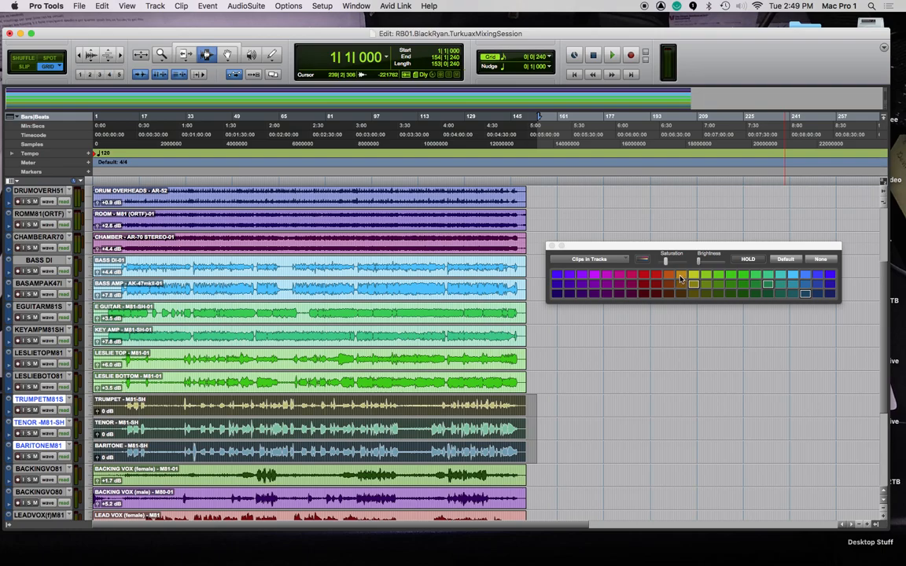
pyautogui.click(681, 275)
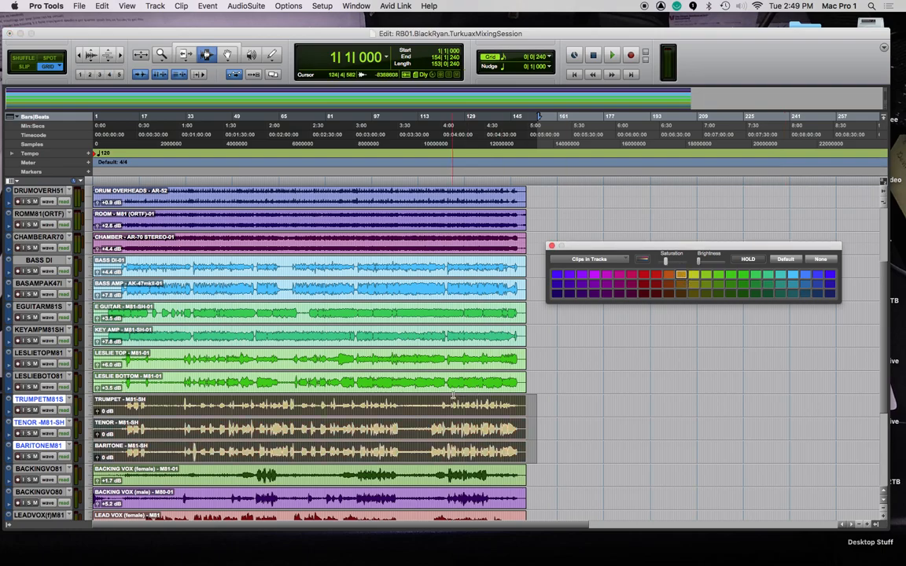
# Color the female and male backing vocal clips purple and the lead vocal clip magenta.
pyautogui.scroll(-3, 407, 356)
pyautogui.moveTo(540, 405); pyautogui.dragTo(75, 449)
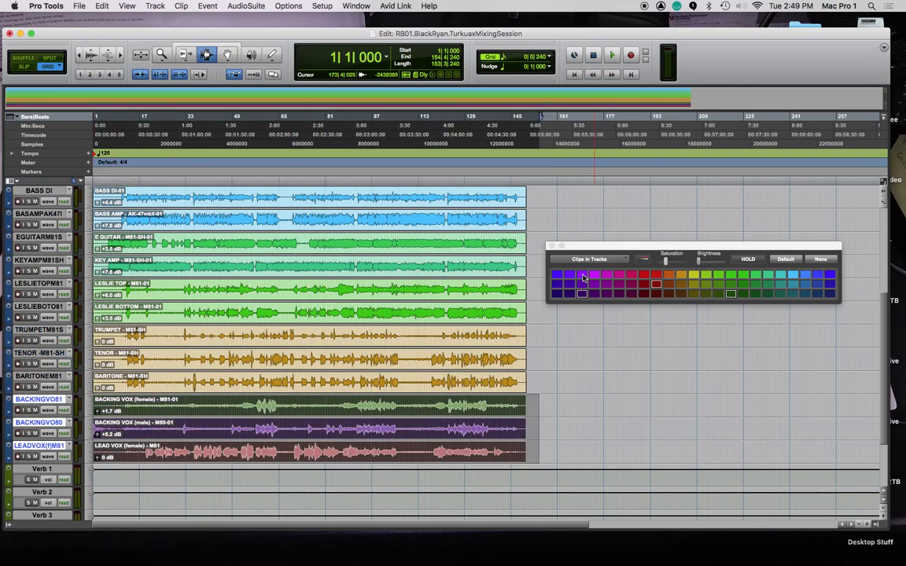
pyautogui.click(582, 276)
pyautogui.click(555, 428)
pyautogui.moveTo(537, 456); pyautogui.dragTo(74, 454)
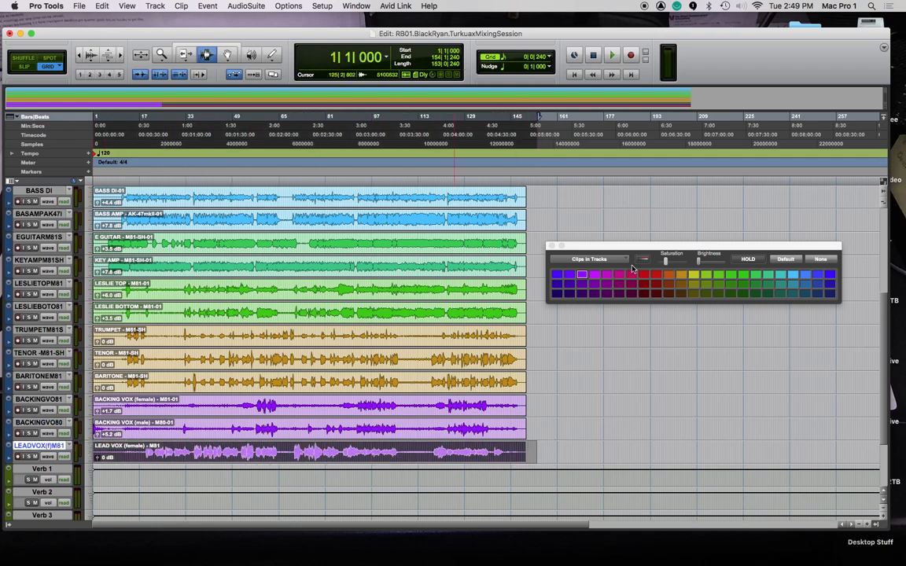
pyautogui.click(621, 276)
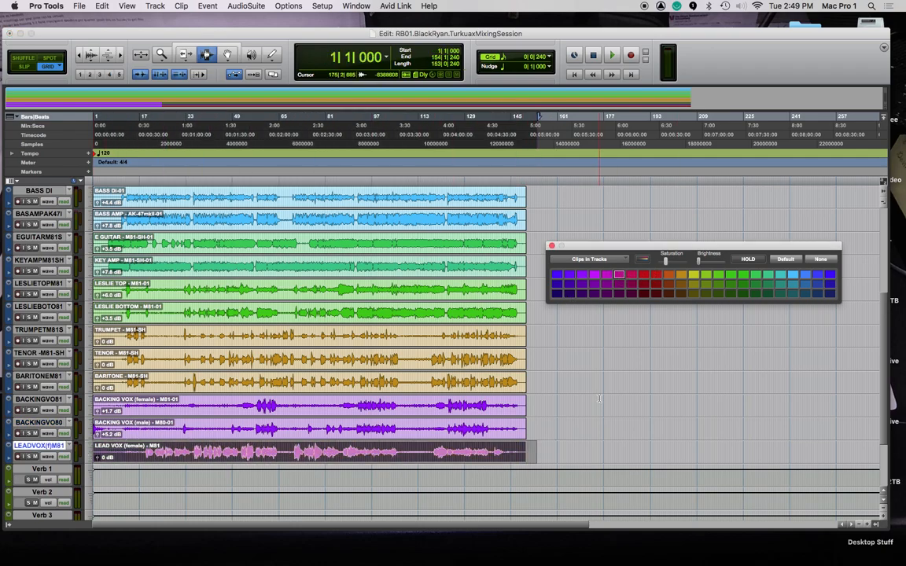
pyautogui.click(590, 428)
# Color the room and chamber clips dark yellow.
pyautogui.scroll(3, 541, 360)
pyautogui.scroll(3, 541, 360)
pyautogui.click(581, 359)
pyautogui.moveTo(533, 293); pyautogui.dragTo(78, 308)
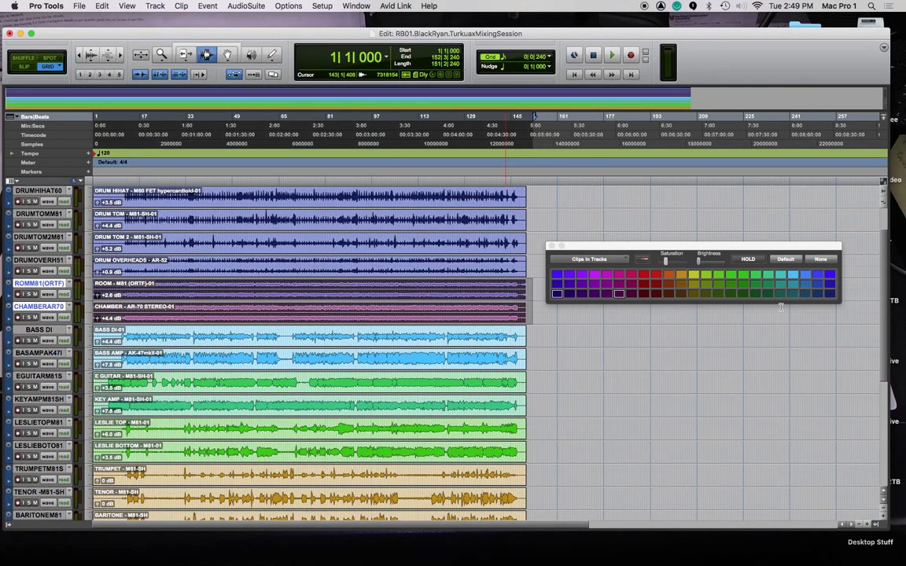
pyautogui.click(693, 294)
pyautogui.click(537, 360)
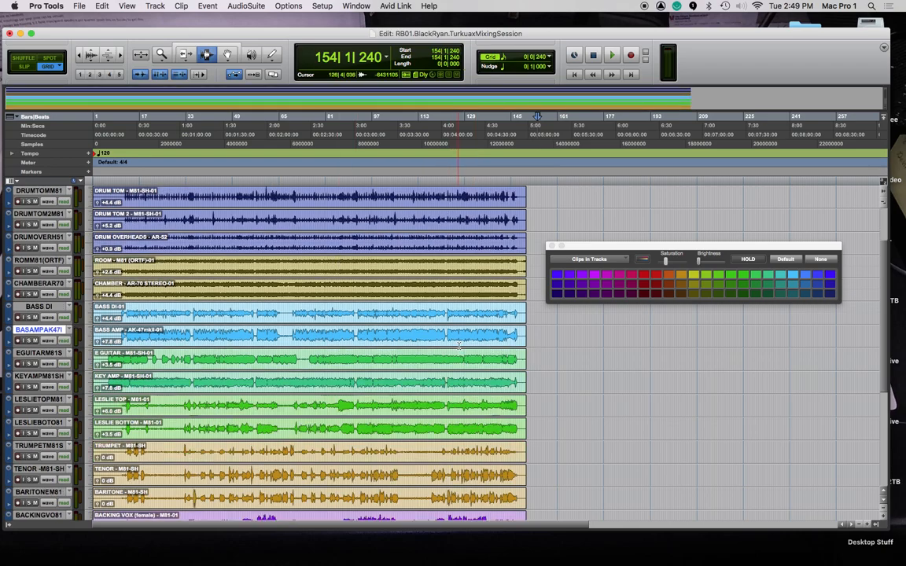
# Apply the track colors to the channel strips in the Mix window and raise the color saturation and brightness.
pyautogui.scroll(-4, 488, 354)
pyautogui.scroll(2, 458, 346)
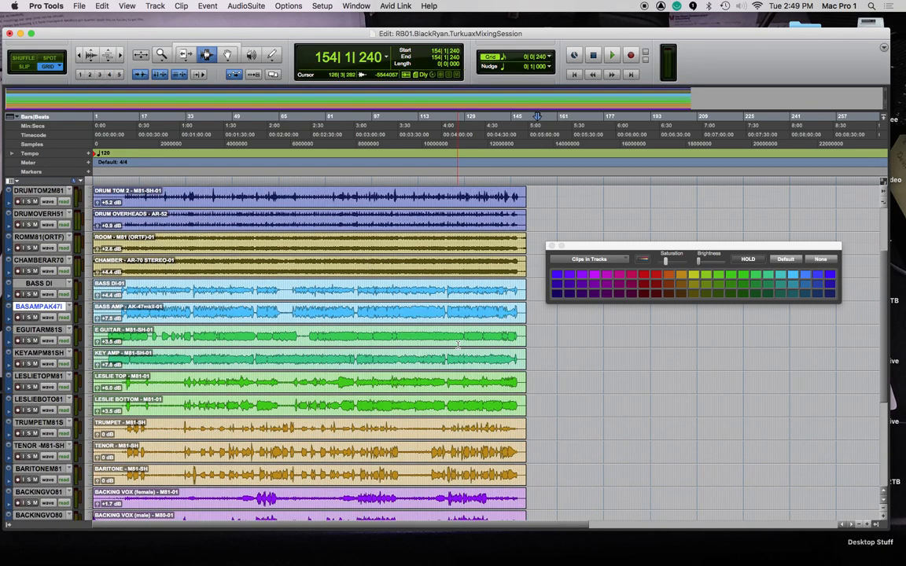
pyautogui.click(39, 236)
pyautogui.scroll(4, 325, 255)
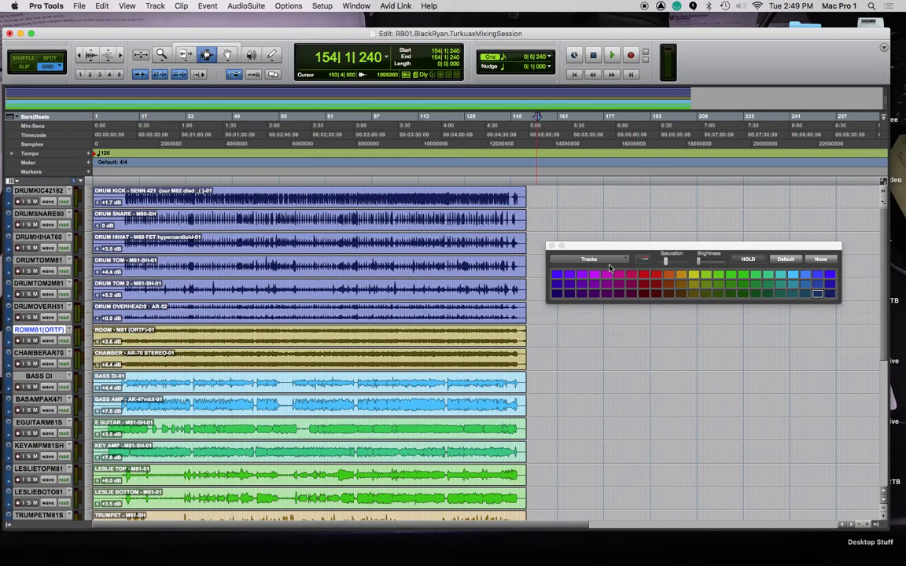
pyautogui.press('super+equal')
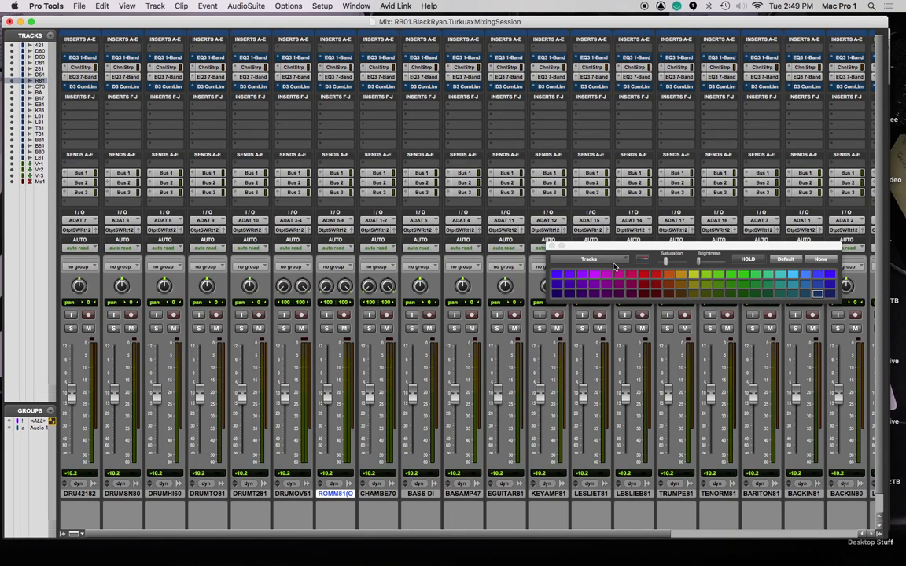
pyautogui.click(667, 262)
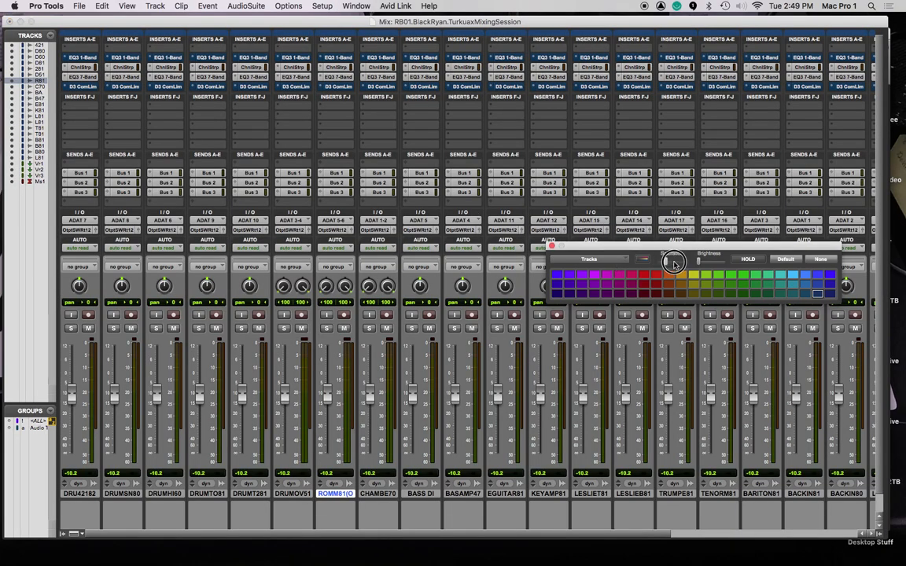
pyautogui.moveTo(642, 262); pyautogui.dragTo(714, 268)
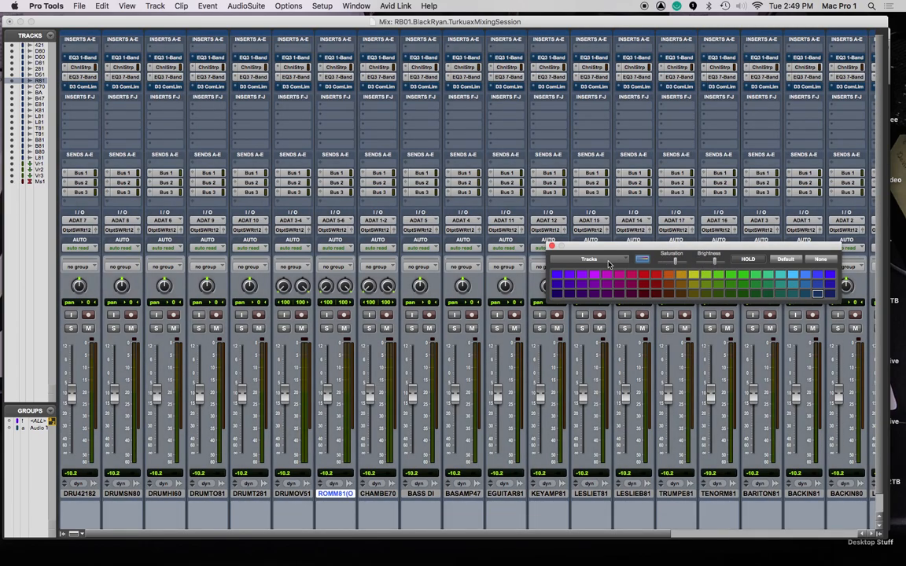
pyautogui.click(588, 260)
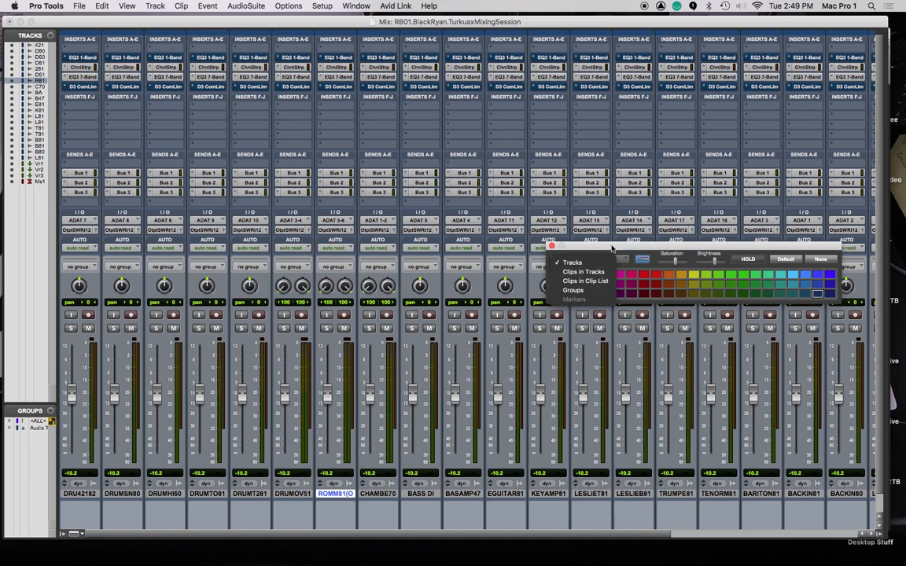
pyautogui.click(638, 250)
# Color all the drum tracks, from the kick through the overheads, dark indigo blue.
pyautogui.click(136, 497)
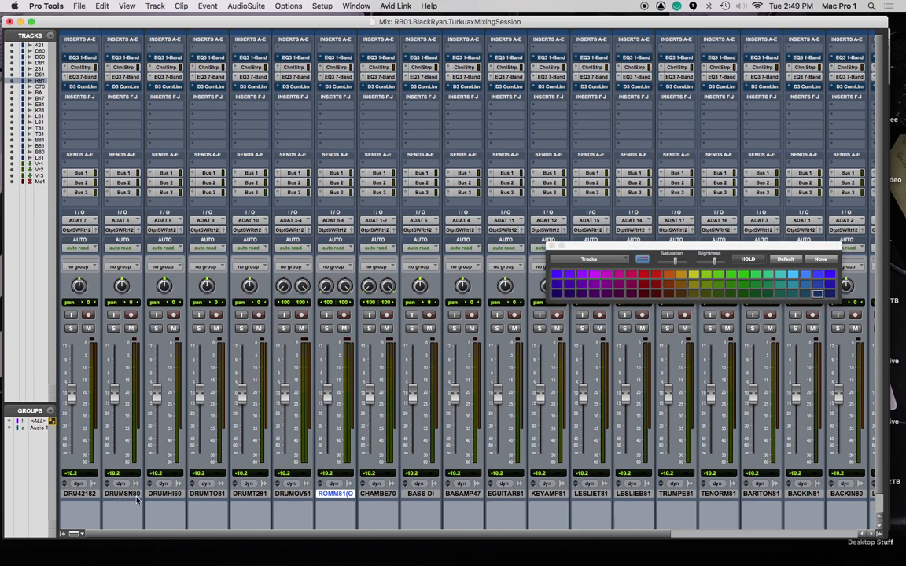
pyautogui.click(94, 494)
pyautogui.keyDown('shift'); pyautogui.click(305, 495); pyautogui.keyUp('shift')
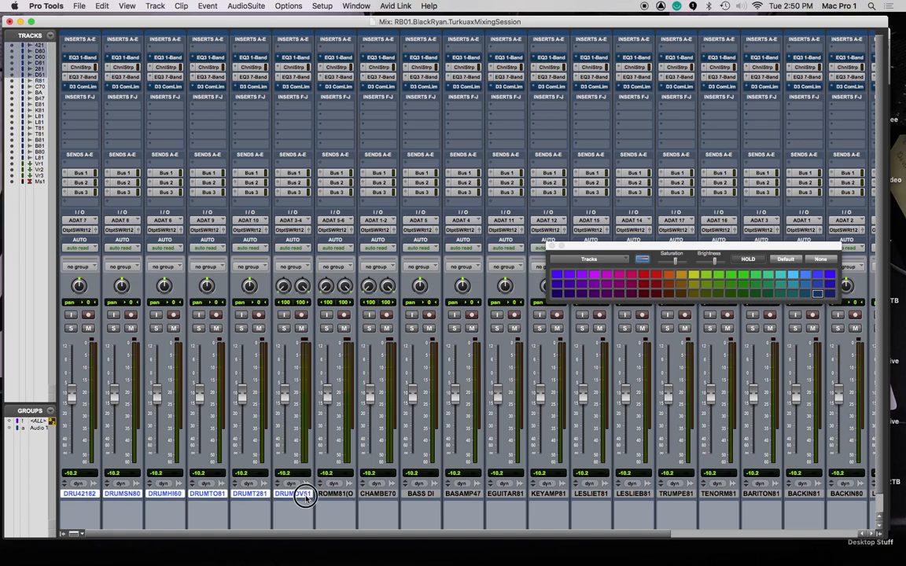
pyautogui.click(831, 295)
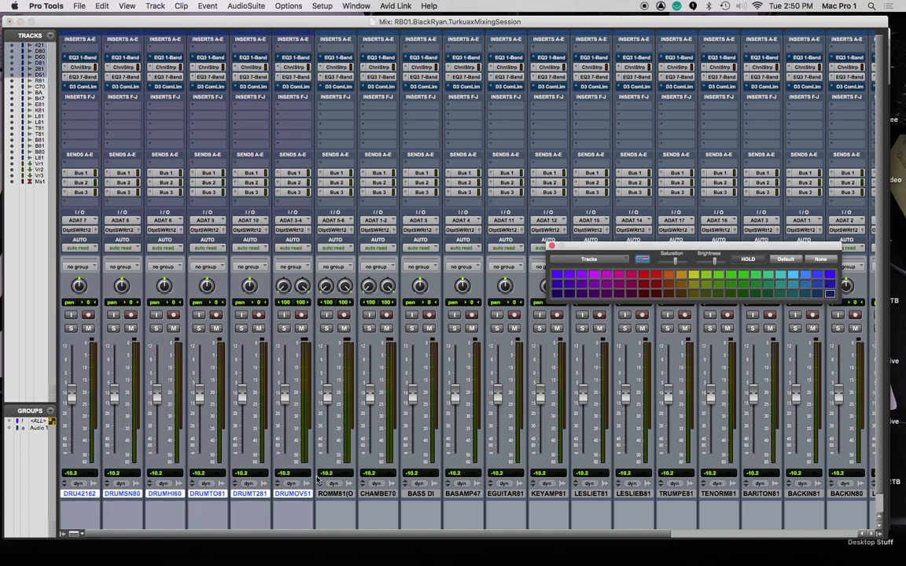
# Color the room and chamber tracks dark yellow and the bass DI and bass amp tracks light blue.
pyautogui.click(330, 495)
pyautogui.keyDown('shift'); pyautogui.click(377, 494); pyautogui.keyUp('shift')
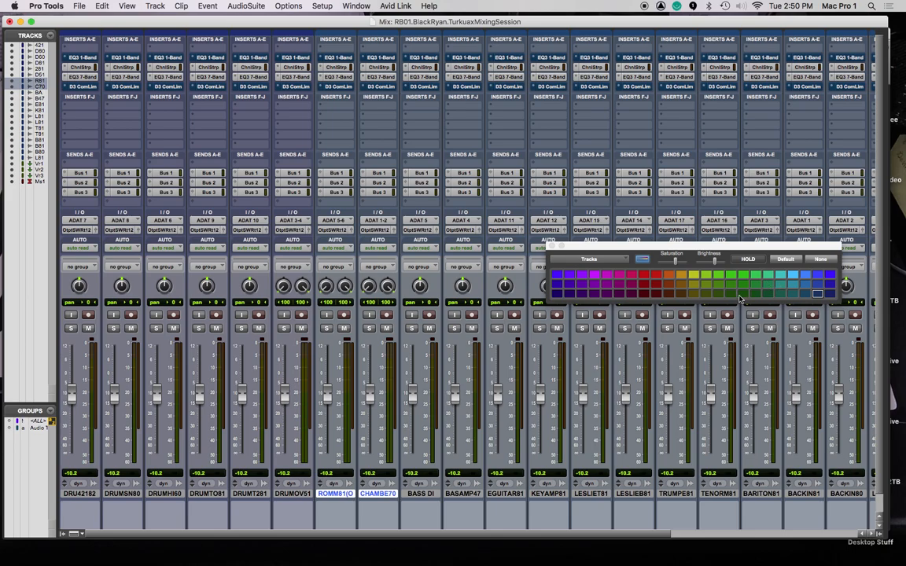
pyautogui.click(694, 295)
pyautogui.click(421, 494)
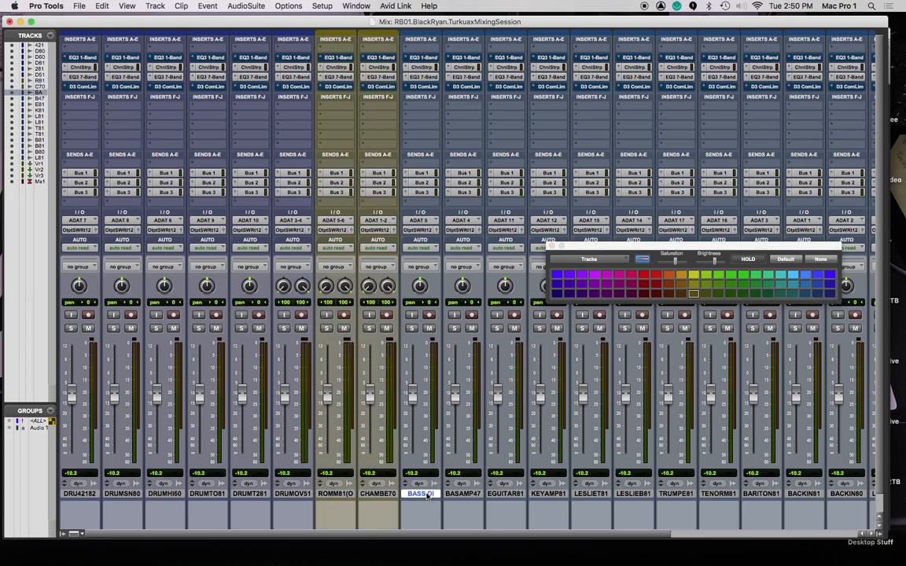
pyautogui.keyDown('shift'); pyautogui.click(472, 498); pyautogui.keyUp('shift')
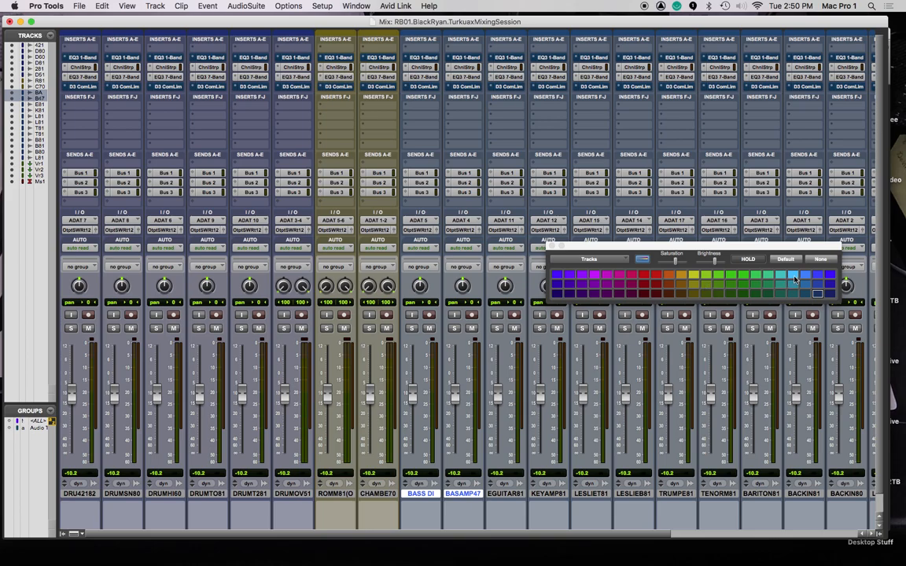
pyautogui.click(794, 278)
# Color the E guitar, key amp and both Leslie tracks green, and the trumpet, tenor and baritone tracks orange.
pyautogui.click(506, 493)
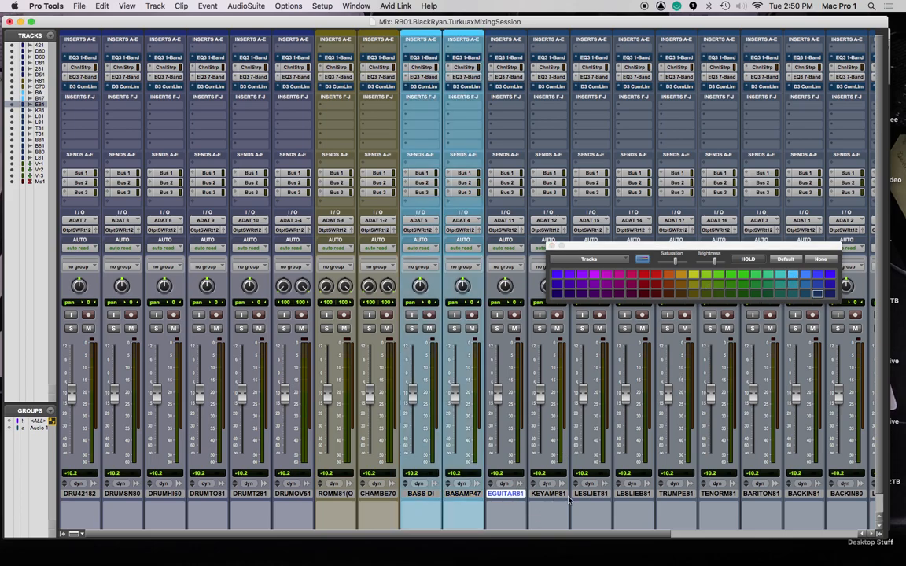
pyautogui.keyDown('shift'); pyautogui.click(643, 496); pyautogui.keyUp('shift')
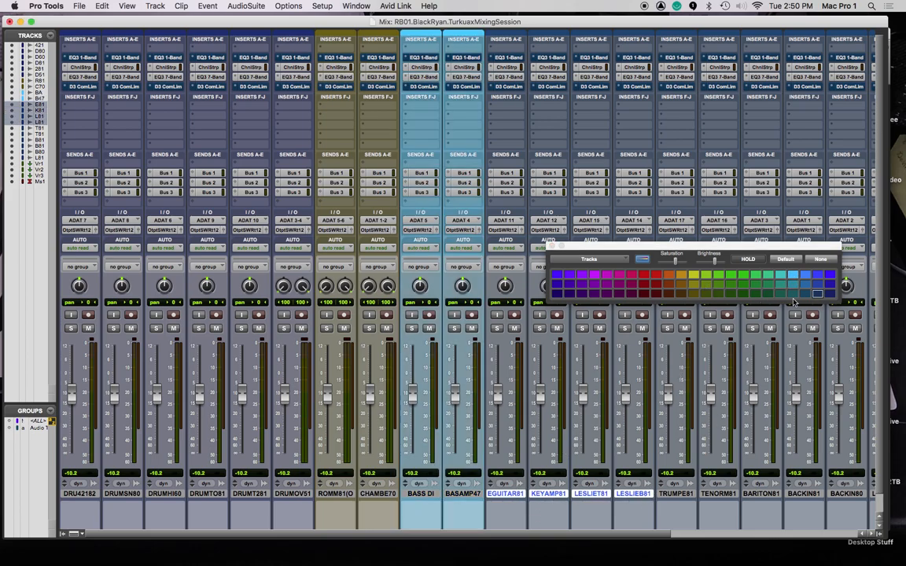
pyautogui.click(734, 277)
pyautogui.keyDown('shift'); pyautogui.click(760, 493); pyautogui.keyUp('shift')
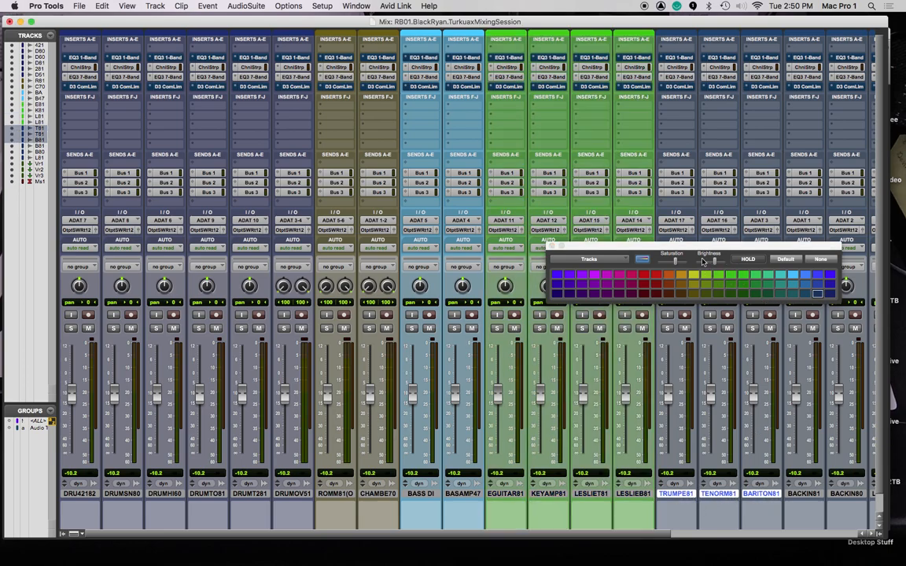
pyautogui.click(681, 274)
# Try purple and magenta shades on the two backing vocal tracks and the lead vocal track, settling on bright purple.
pyautogui.hscroll(6, 646, 472)
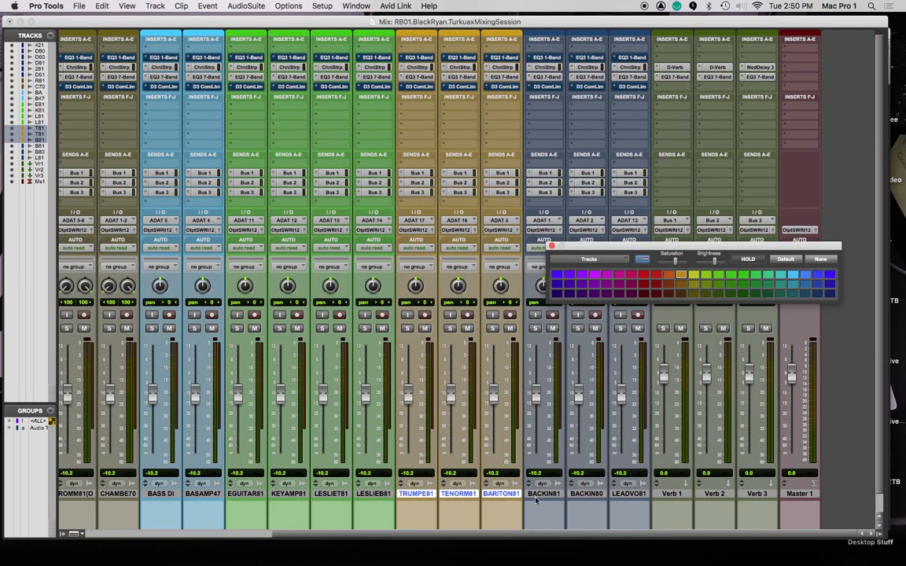
pyautogui.click(535, 495)
pyautogui.keyDown('shift'); pyautogui.click(585, 494); pyautogui.keyUp('shift')
pyautogui.keyDown('shift'); pyautogui.click(628, 494); pyautogui.keyUp('shift')
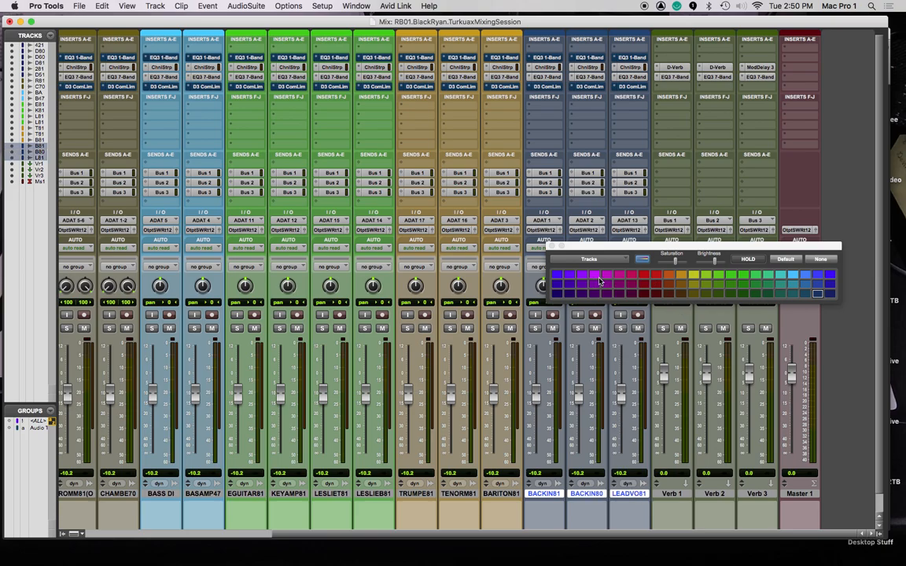
pyautogui.click(582, 274)
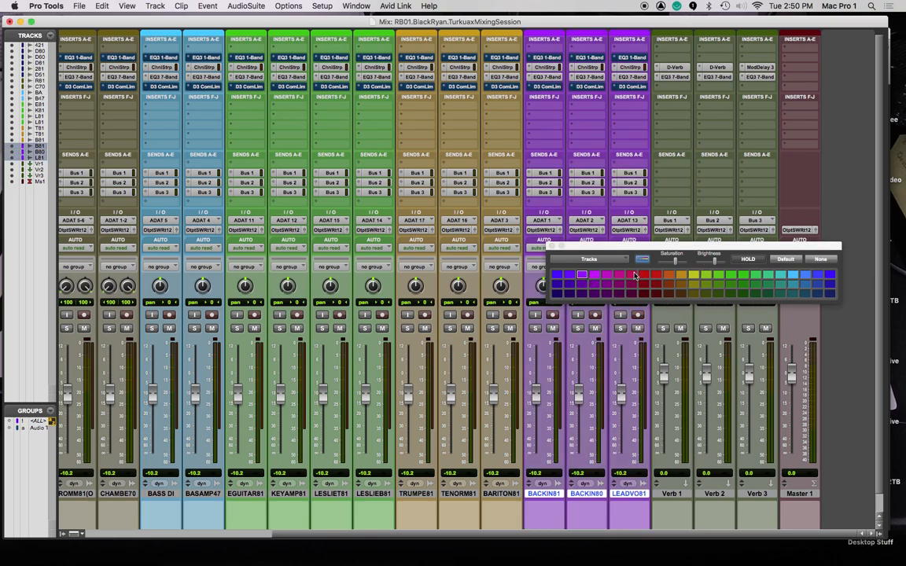
pyautogui.click(618, 275)
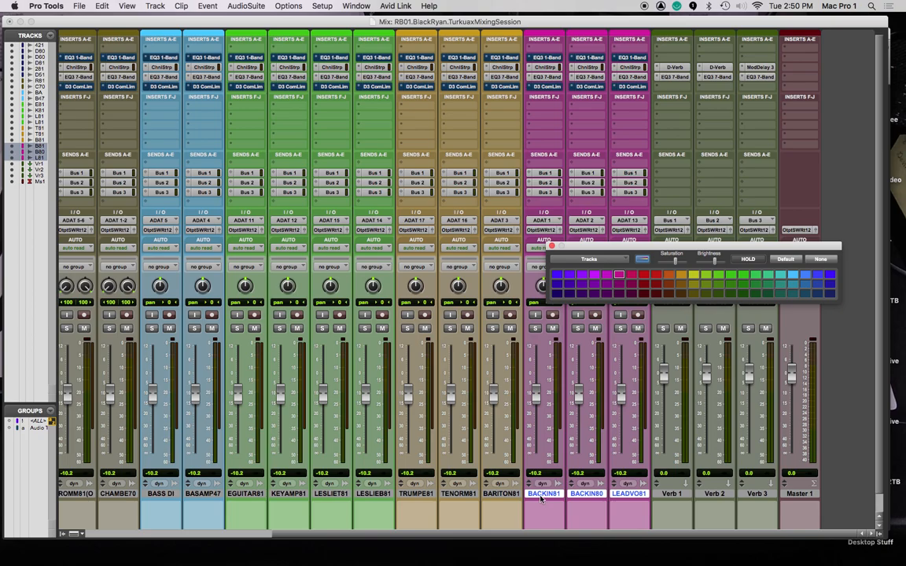
pyautogui.click(582, 274)
pyautogui.click(595, 273)
# Color only the lead vocal track magenta and fine-tune the channel strip color intensity, closing the color palette.
pyautogui.click(635, 493)
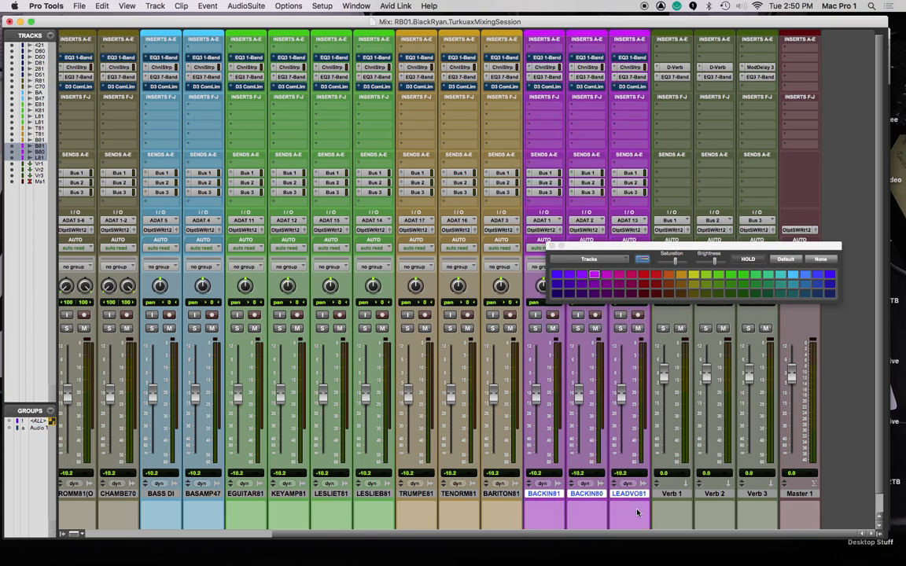
pyautogui.click(663, 493)
pyautogui.click(638, 493)
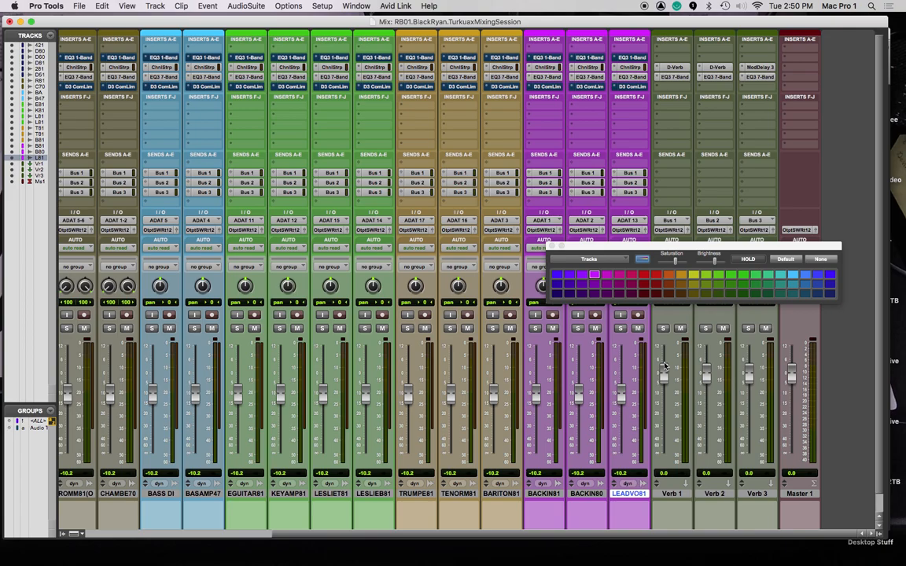
pyautogui.click(620, 275)
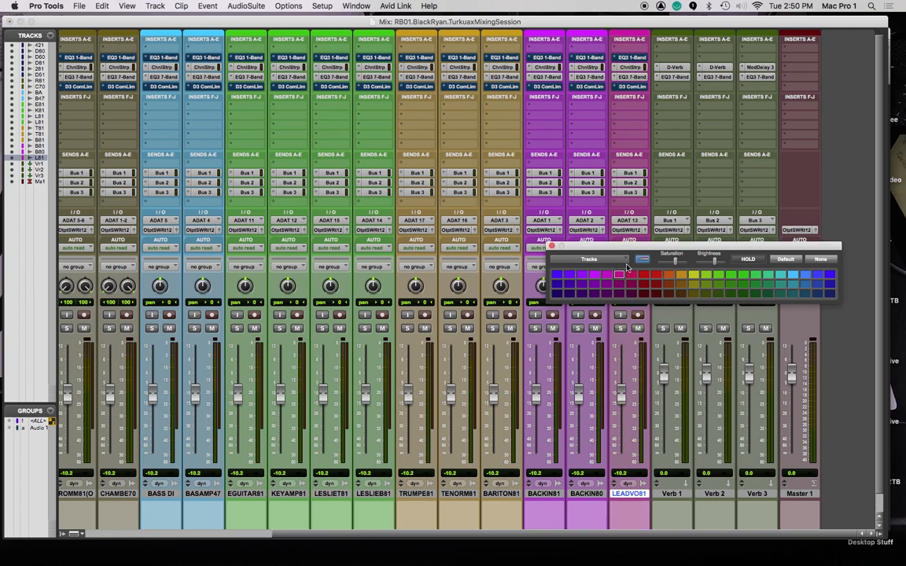
pyautogui.moveTo(675, 261)
pyautogui.mouseDown()
pyautogui.moveTo(714, 265)
pyautogui.moveTo(705, 272)
pyautogui.moveTo(675, 261)
pyautogui.mouseUp()
pyautogui.click(550, 246)
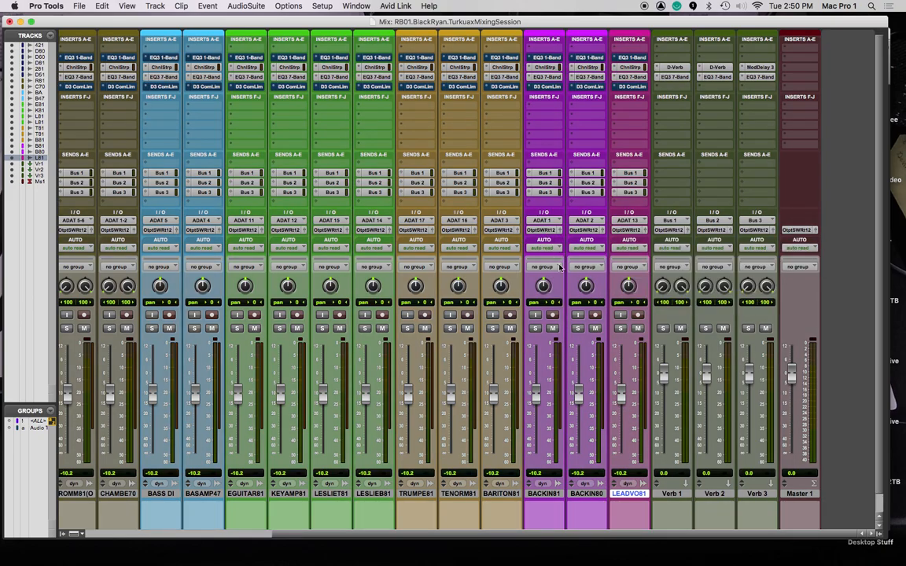
# Play the session in the Edit window from the beginning, from around bar 12 and from around bar 116.
pyautogui.press('super+equal')
pyautogui.press('super+equal')
pyautogui.press('super+equal')
pyautogui.press('super+equal')
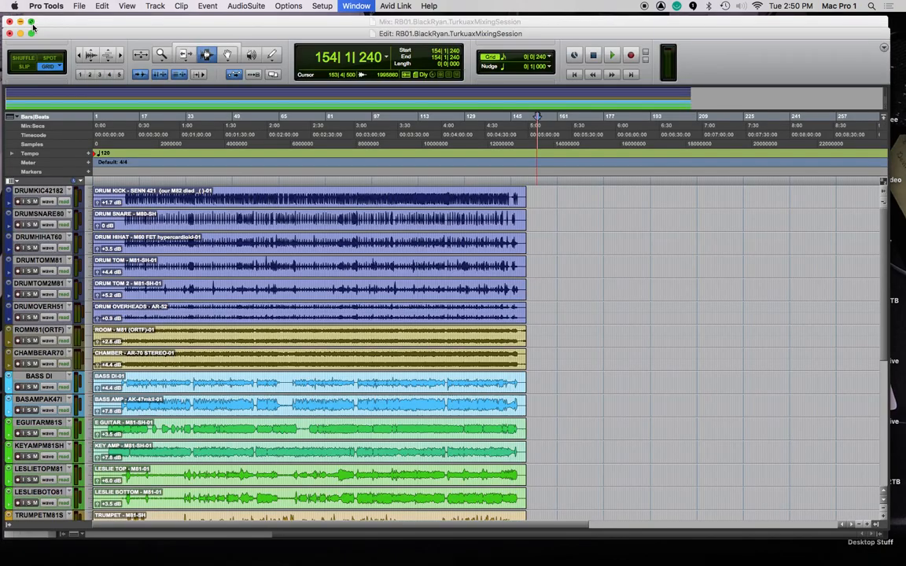
pyautogui.press('super+equal')
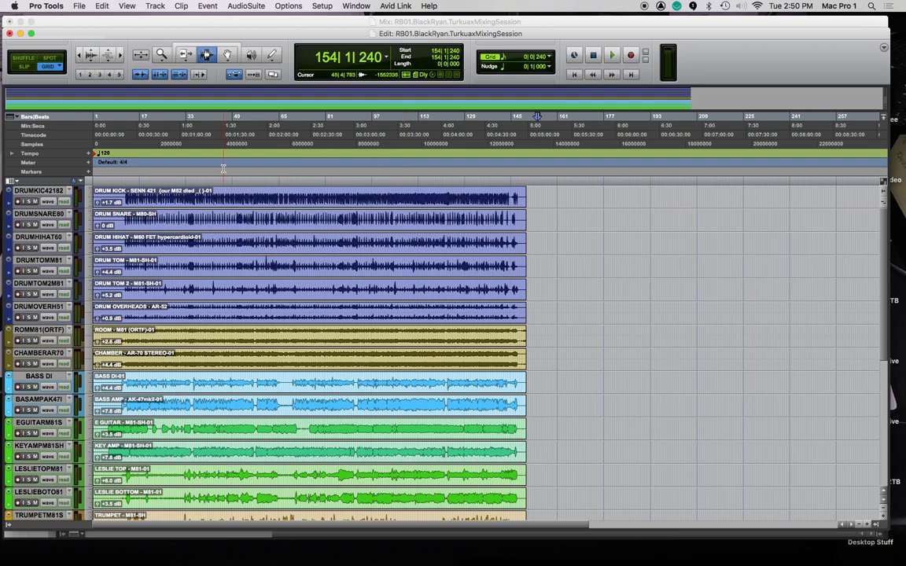
pyautogui.press('Return')
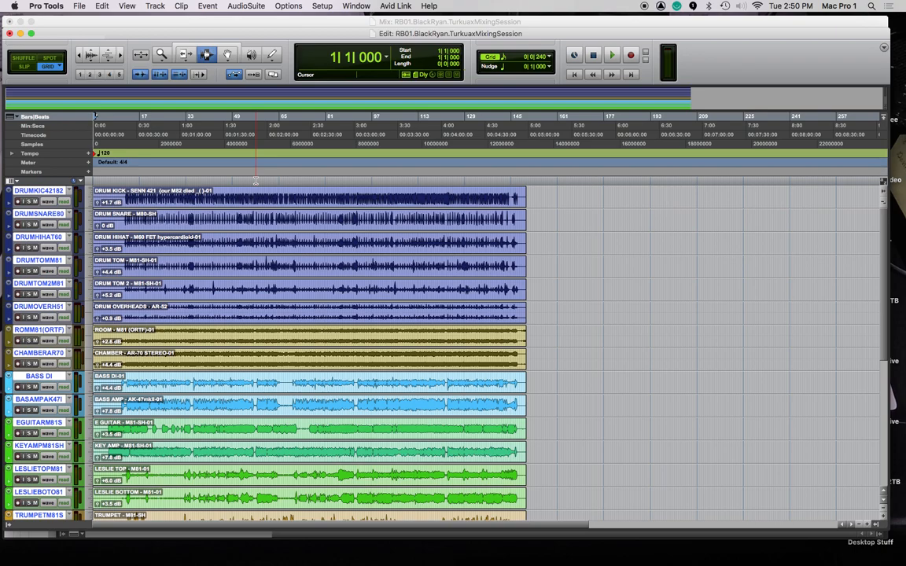
pyautogui.press('space')
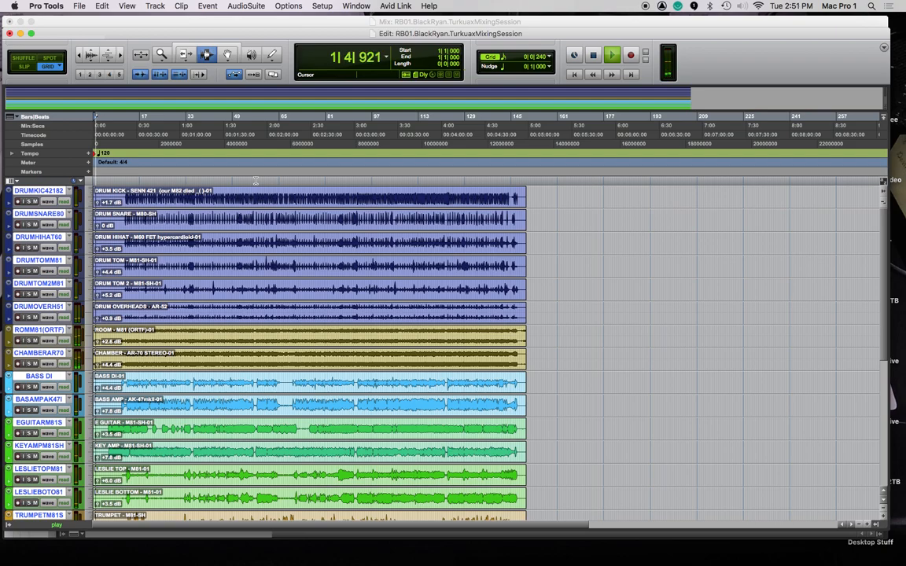
pyautogui.click(127, 189)
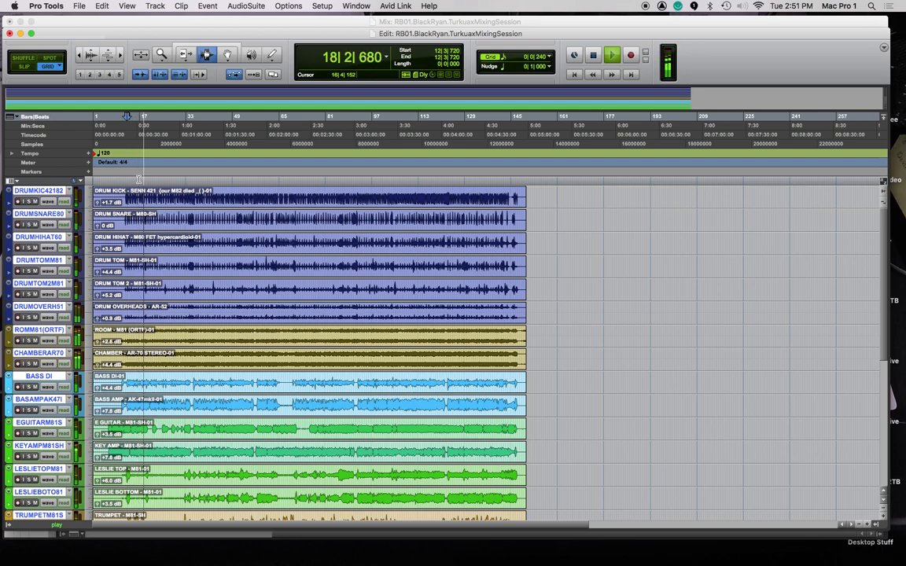
pyautogui.click(429, 180)
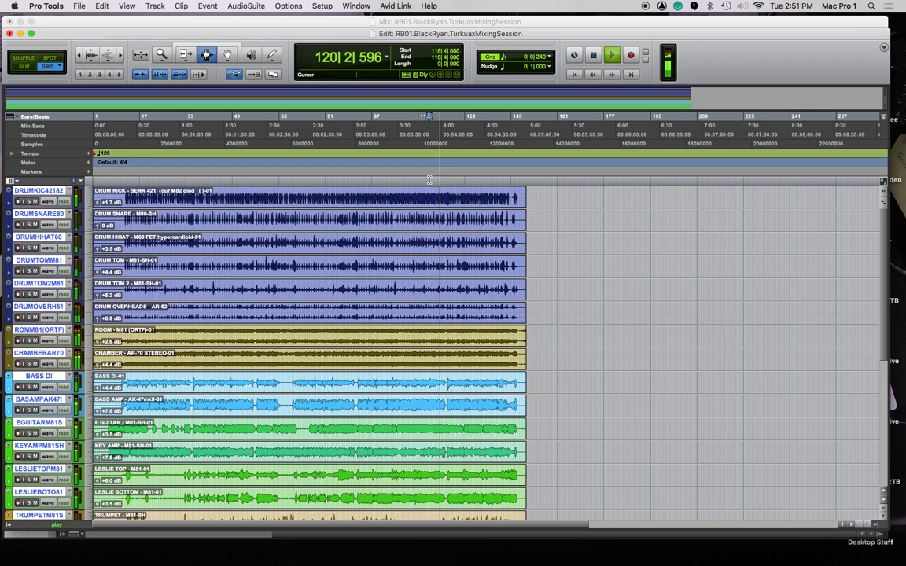
pyautogui.press('space')
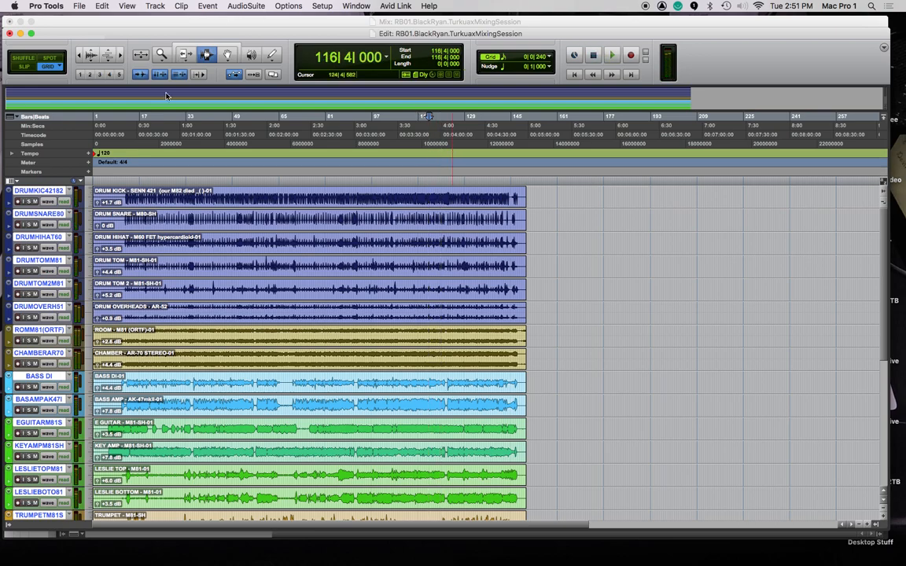
# Set the session tempo at bar 1 to 72 BPM.
pyautogui.doubleClick(95, 154)
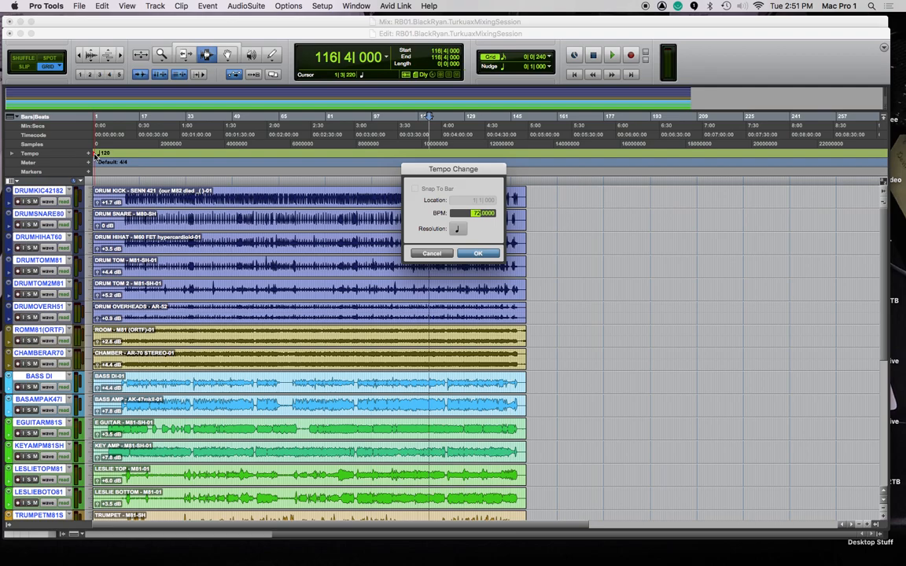
pyautogui.write('72')
pyautogui.press('Return')
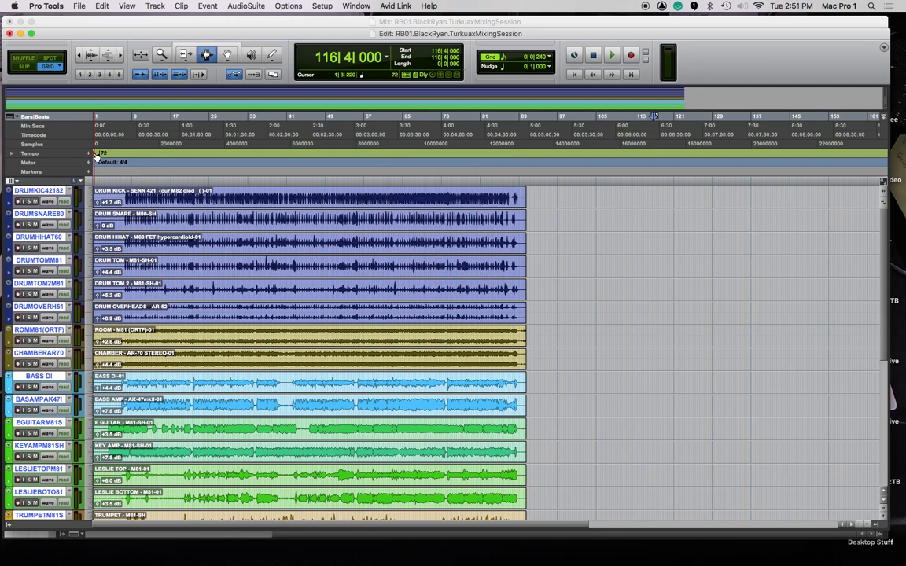
# Select only the Verb 3 track in the Mix window and switch to Chrome.
pyautogui.click(537, 200)
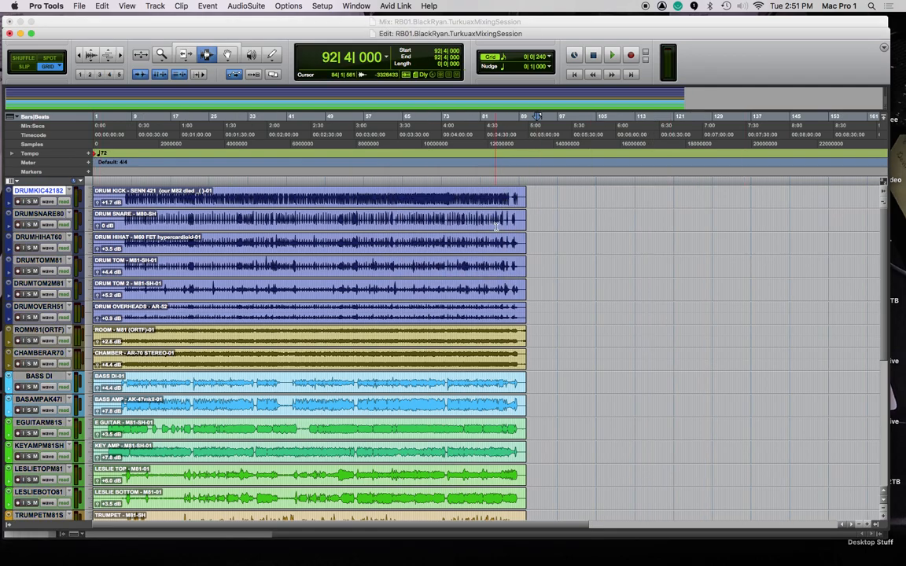
pyautogui.click(124, 183)
pyautogui.press('super+equal')
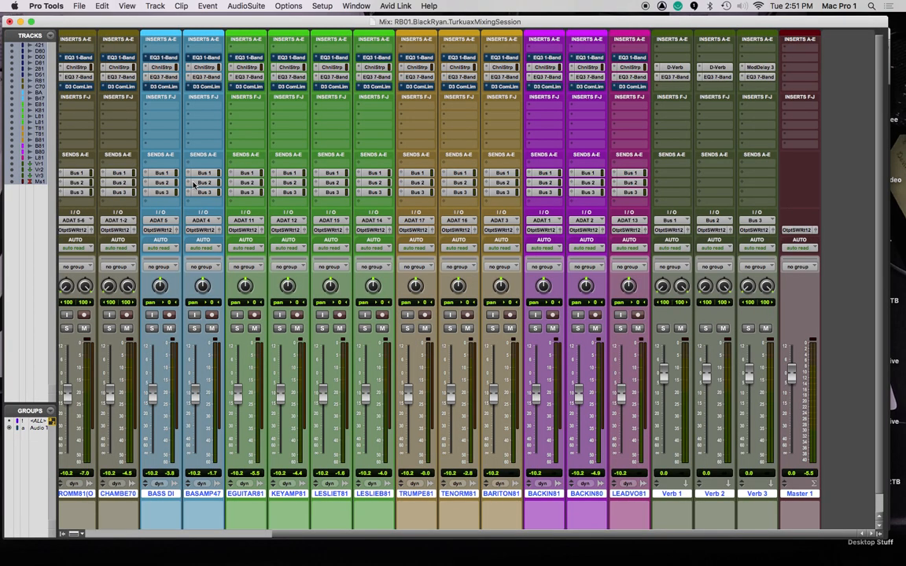
pyautogui.click(753, 494)
pyautogui.press('super+Tab')
pyautogui.press('super+Tab')
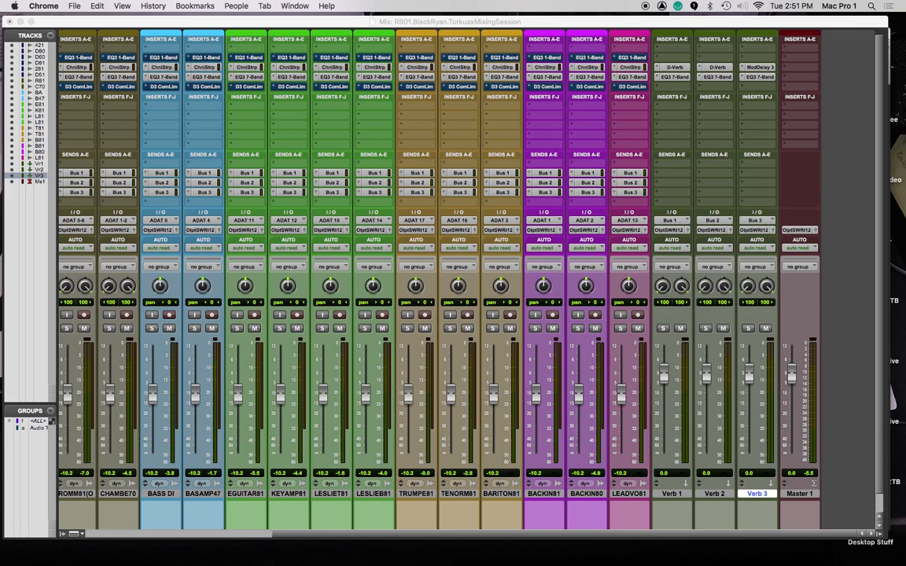
# Route the outputs of all six drum tracks, DRU42182 through DRUMOV51, to Bus 9-10 (Stereo).
pyautogui.hscroll(-6, 596, 480)
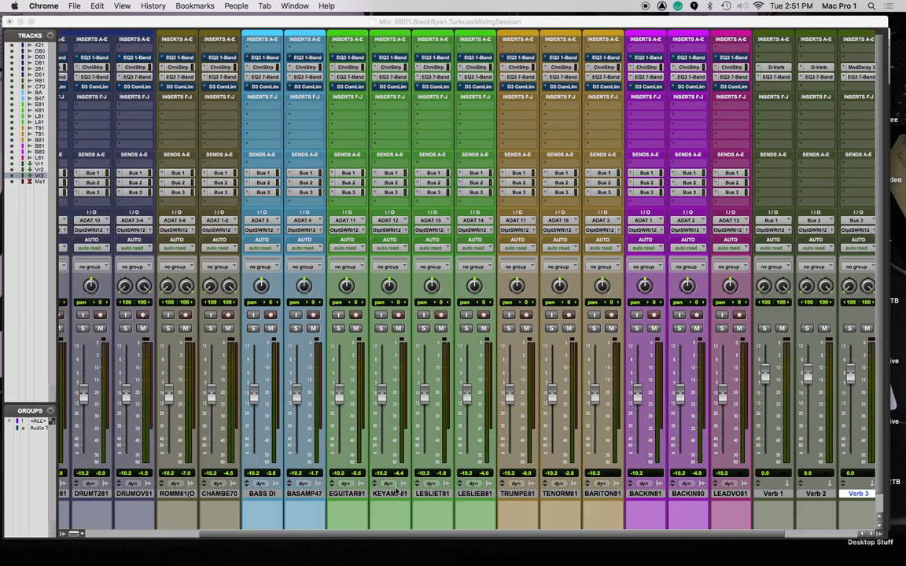
pyautogui.click(82, 494)
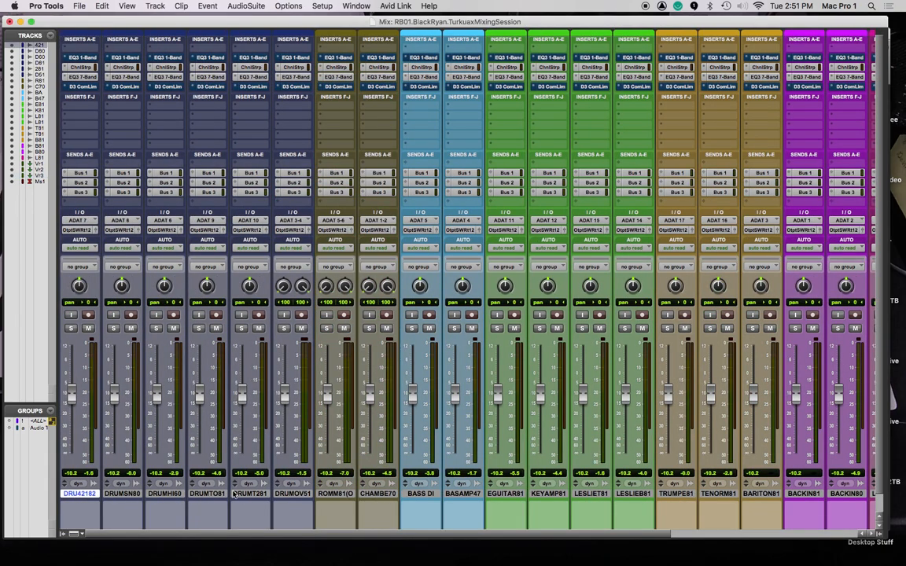
pyautogui.keyDown('shift'); pyautogui.click(280, 494); pyautogui.keyUp('shift')
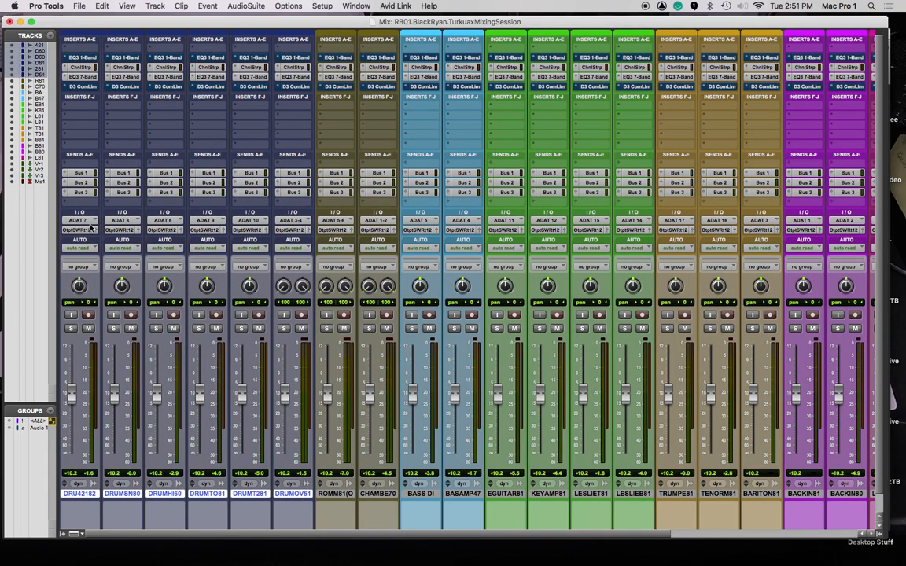
pyautogui.click(90, 227)
pyautogui.moveTo(85, 239)
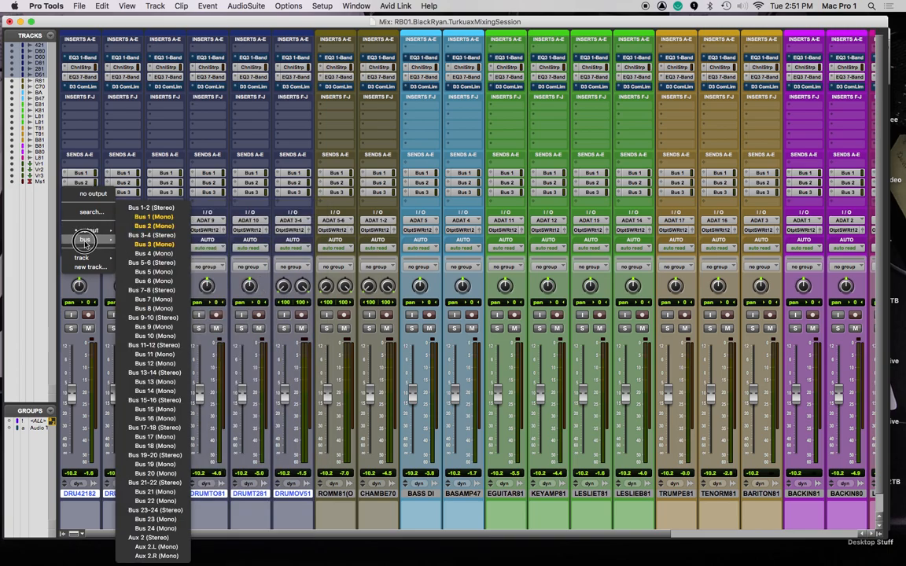
pyautogui.click(152, 317)
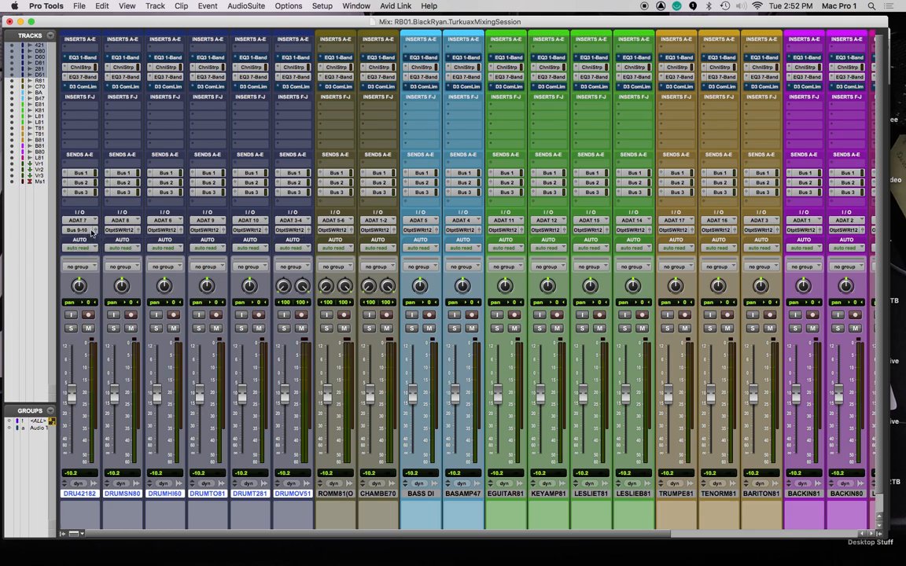
pyautogui.click(82, 229)
pyautogui.moveTo(85, 239)
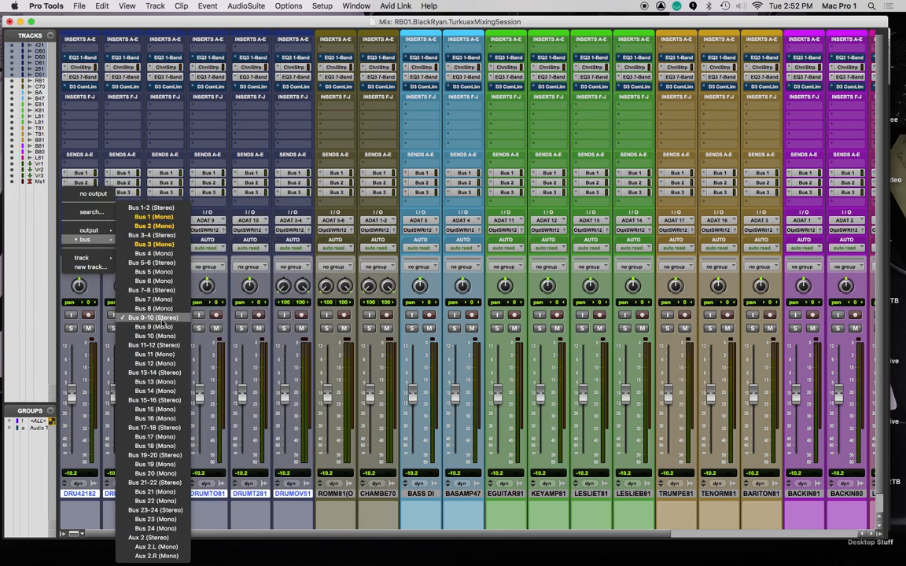
pyautogui.keyDown('alt'); pyautogui.keyDown('shift'); pyautogui.click(154, 318); pyautogui.keyUp('shift'); pyautogui.keyUp('alt')
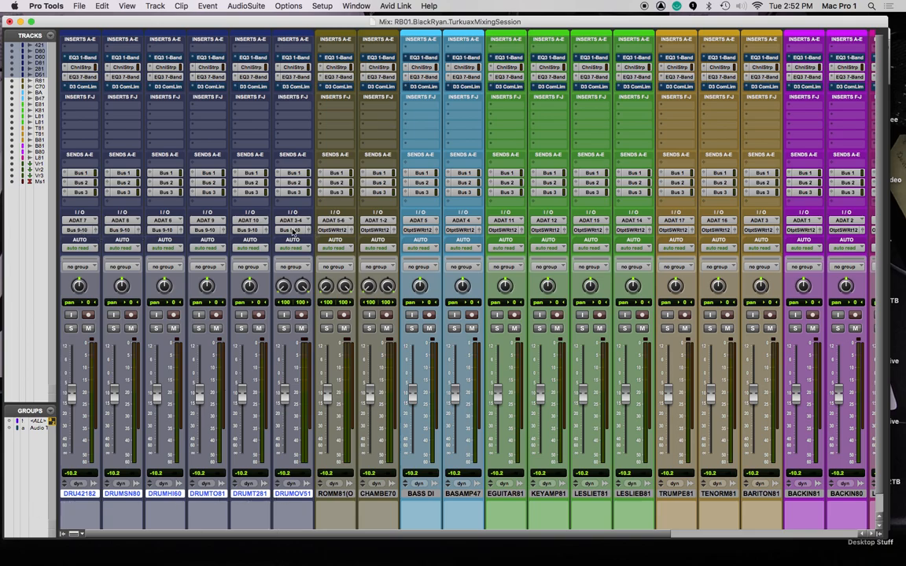
# Route the outputs of the two bass tracks, BASS DI and BASAMP47, to Bus 11-12 (Stereo).
pyautogui.click(420, 494)
pyautogui.keyDown('shift'); pyautogui.click(462, 494); pyautogui.keyUp('shift')
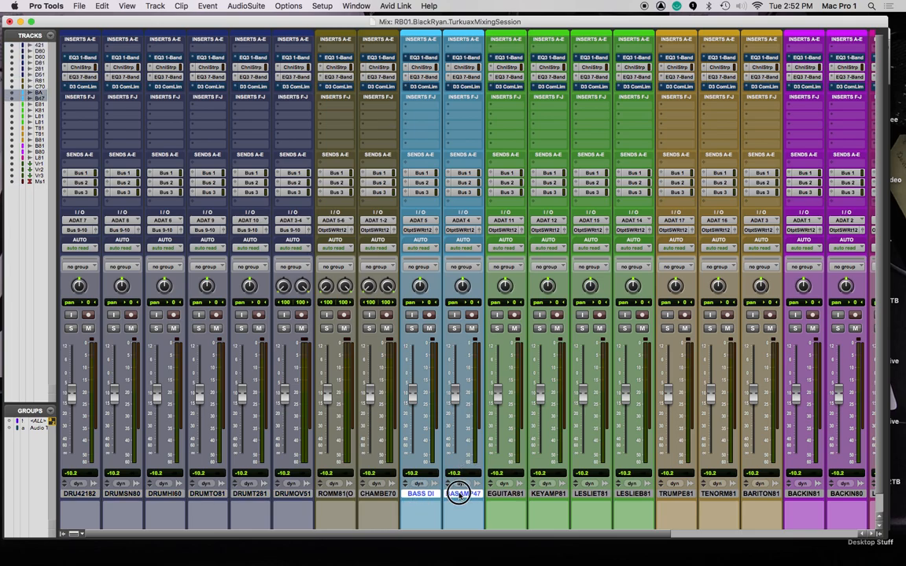
pyautogui.click(425, 229)
pyautogui.moveTo(425, 239)
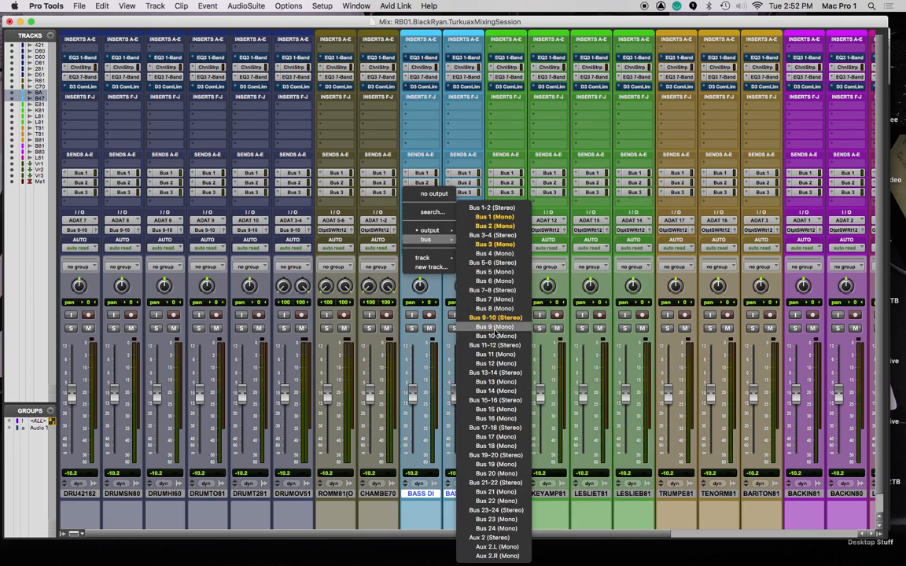
pyautogui.keyDown('alt'); pyautogui.keyDown('shift'); pyautogui.click(494, 344); pyautogui.keyUp('shift'); pyautogui.keyUp('alt')
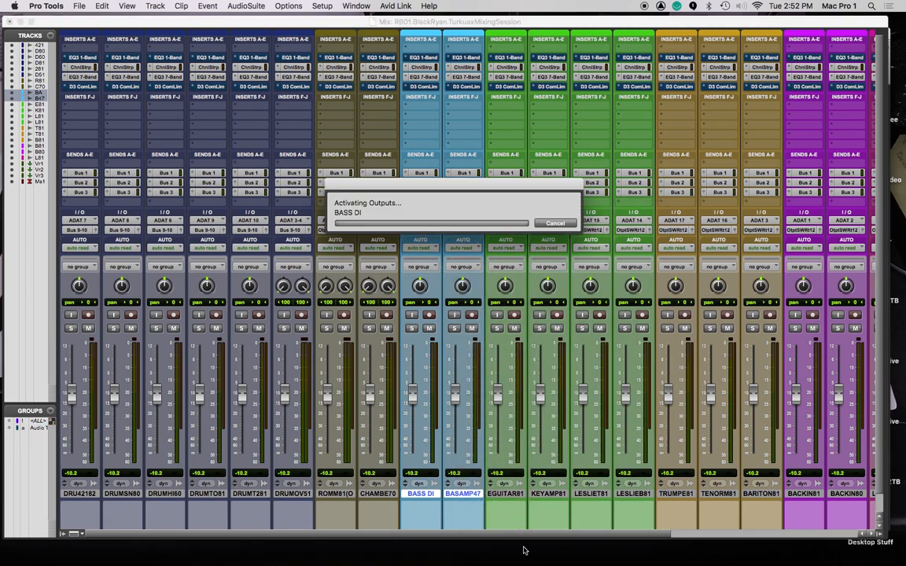
# Route the outputs of the four green guitar, key and Leslie tracks to Bus 13-14 (Stereo).
pyautogui.click(506, 494)
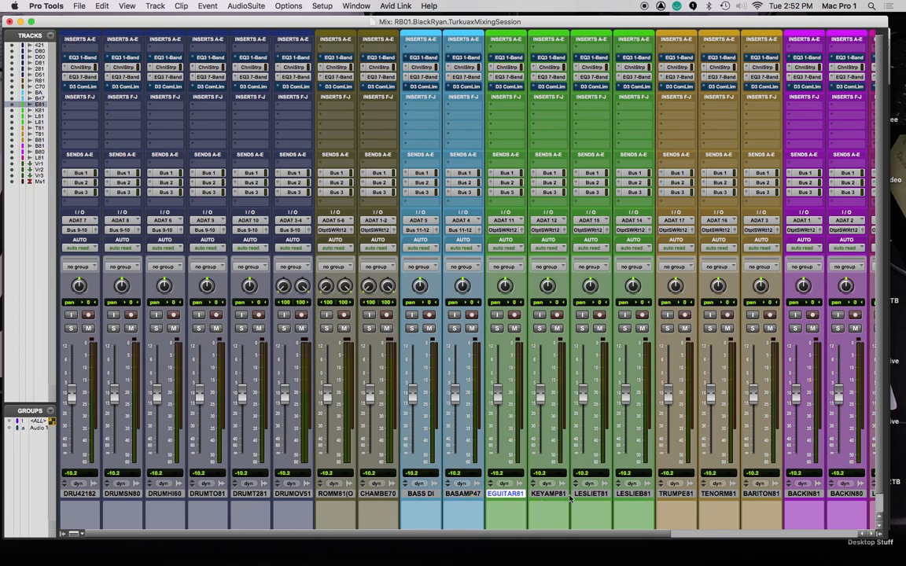
pyautogui.keyDown('shift'); pyautogui.click(633, 493); pyautogui.keyUp('shift')
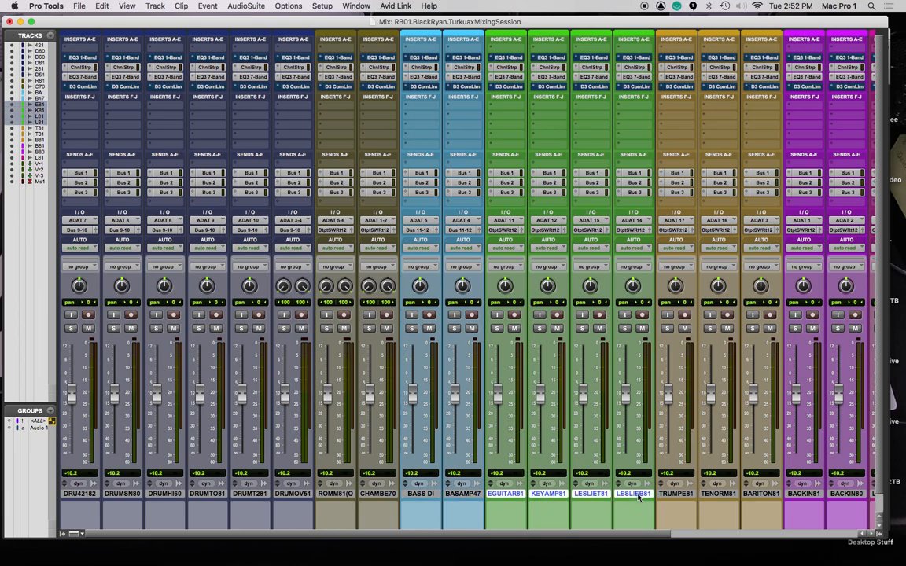
pyautogui.click(506, 233)
pyautogui.moveTo(511, 239)
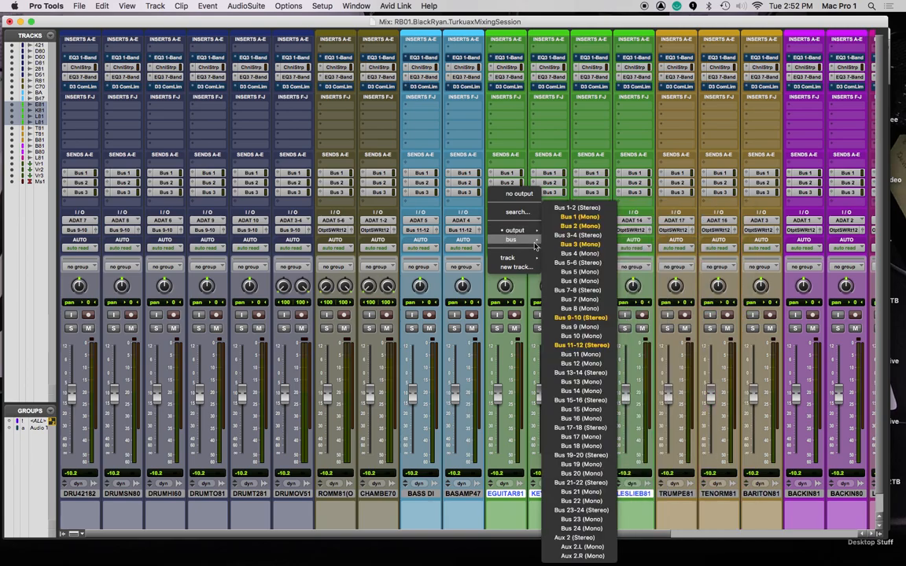
pyautogui.keyDown('alt'); pyautogui.keyDown('shift'); pyautogui.click(591, 371); pyautogui.keyUp('shift'); pyautogui.keyUp('alt')
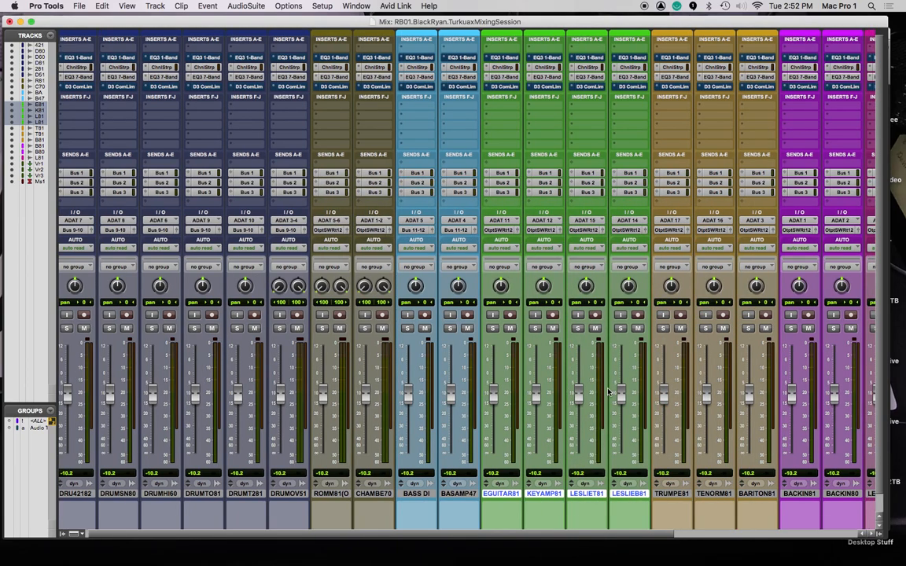
# Route the outputs of the trumpet, tenor and baritone horn tracks to Bus 15-16 (Stereo).
pyautogui.hscroll(5, 595, 477)
pyautogui.click(411, 493)
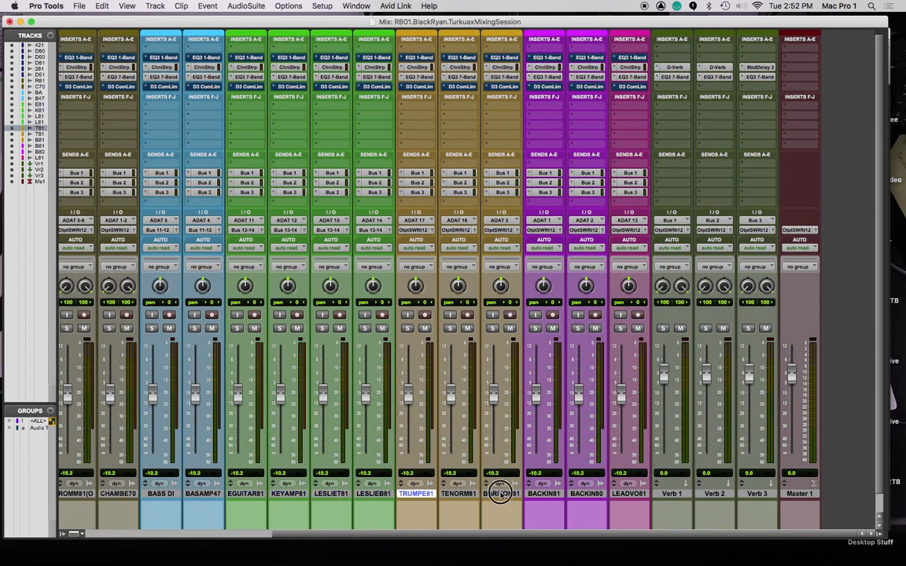
pyautogui.keyDown('shift'); pyautogui.click(501, 494); pyautogui.keyUp('shift')
pyautogui.click(414, 232)
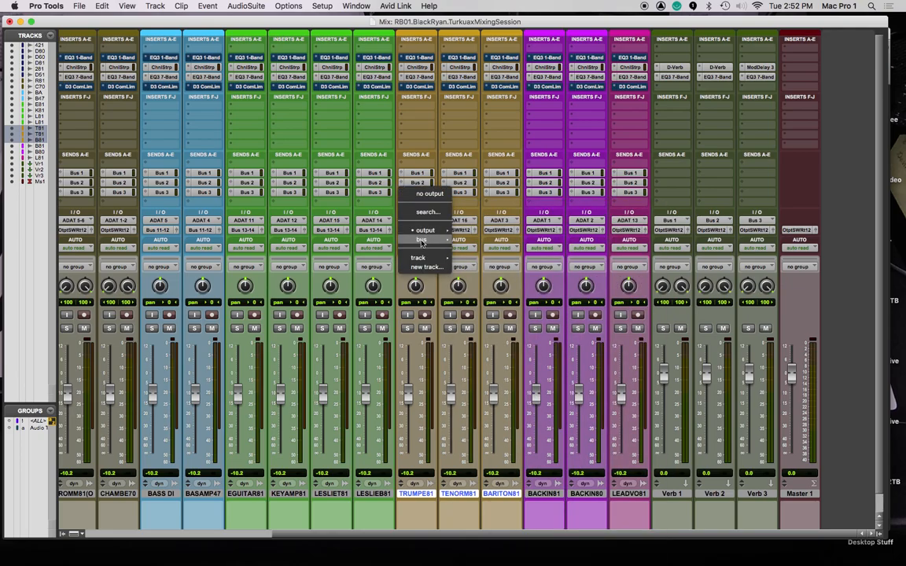
pyautogui.moveTo(425, 239)
pyautogui.keyDown('alt'); pyautogui.keyDown('shift'); pyautogui.click(503, 399); pyautogui.keyUp('shift'); pyautogui.keyUp('alt')
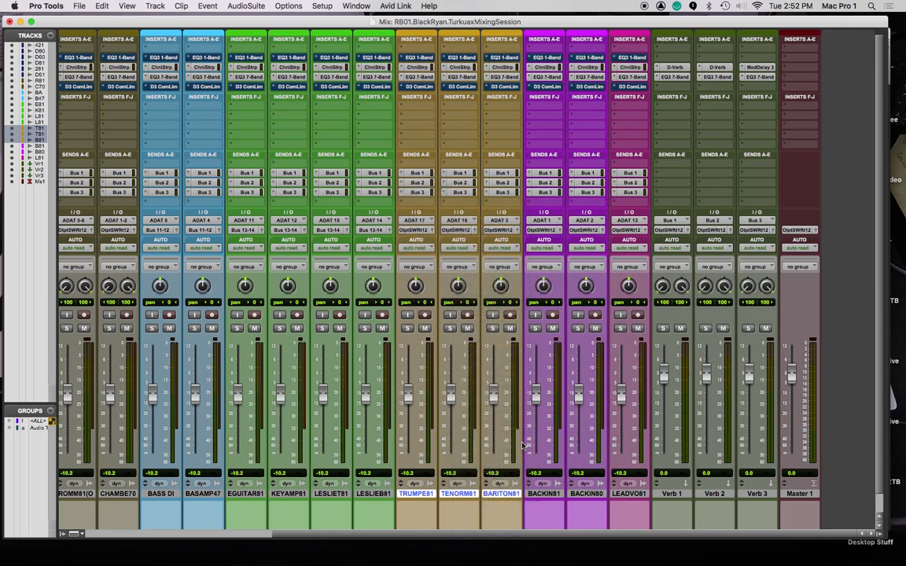
# Route the outputs of the two purple backing vocal tracks to Bus 17-18 (Stereo).
pyautogui.click(542, 494)
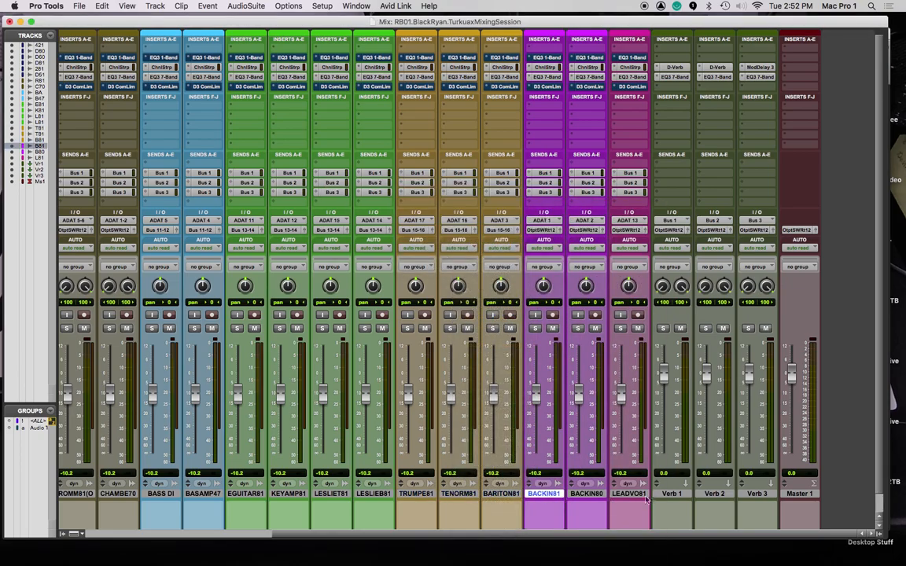
pyautogui.keyDown('shift'); pyautogui.click(588, 494); pyautogui.keyUp('shift')
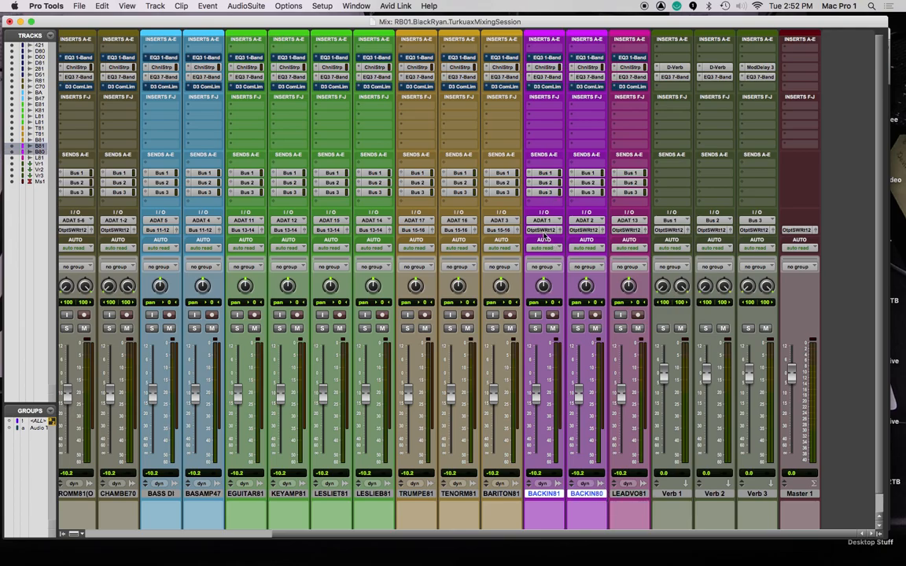
pyautogui.click(543, 230)
pyautogui.moveTo(554, 239)
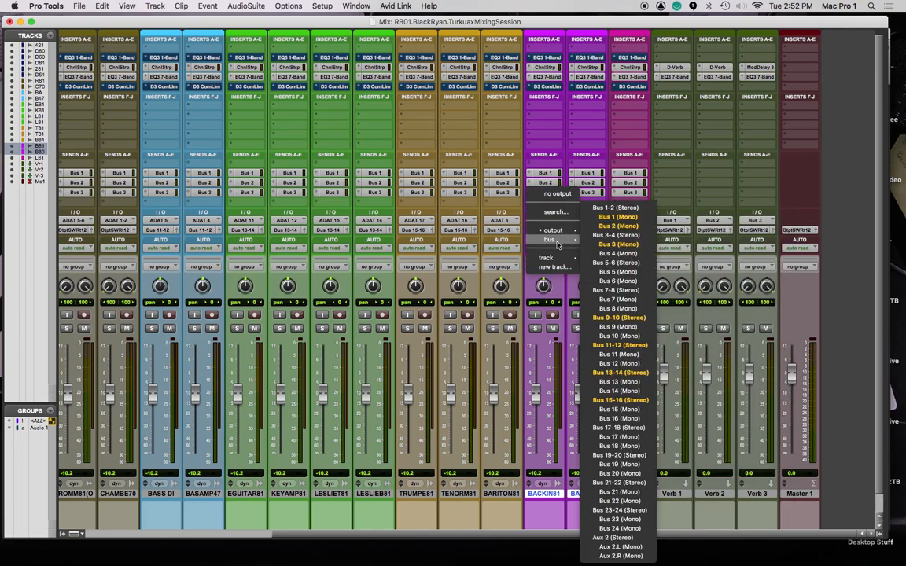
pyautogui.keyDown('alt'); pyautogui.keyDown('shift'); pyautogui.click(619, 428); pyautogui.keyUp('shift'); pyautogui.keyUp('alt')
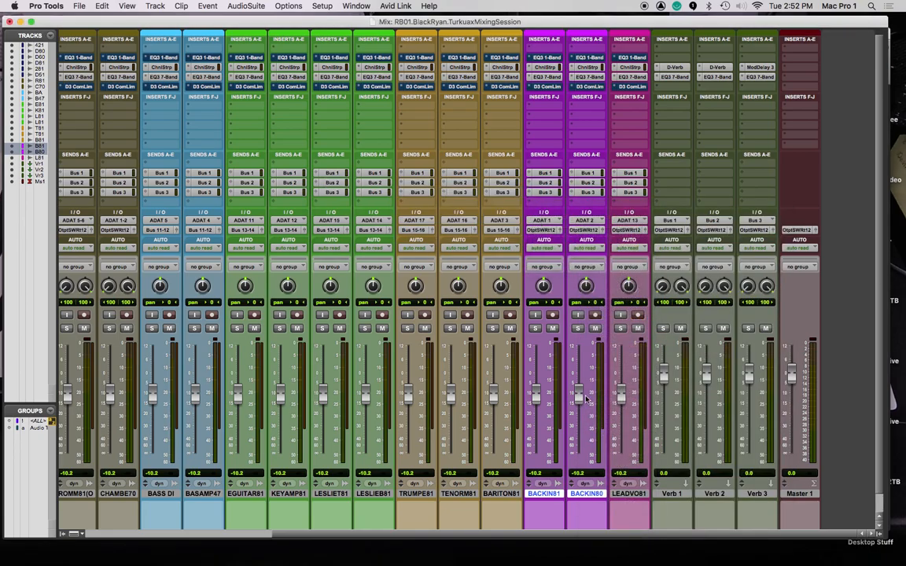
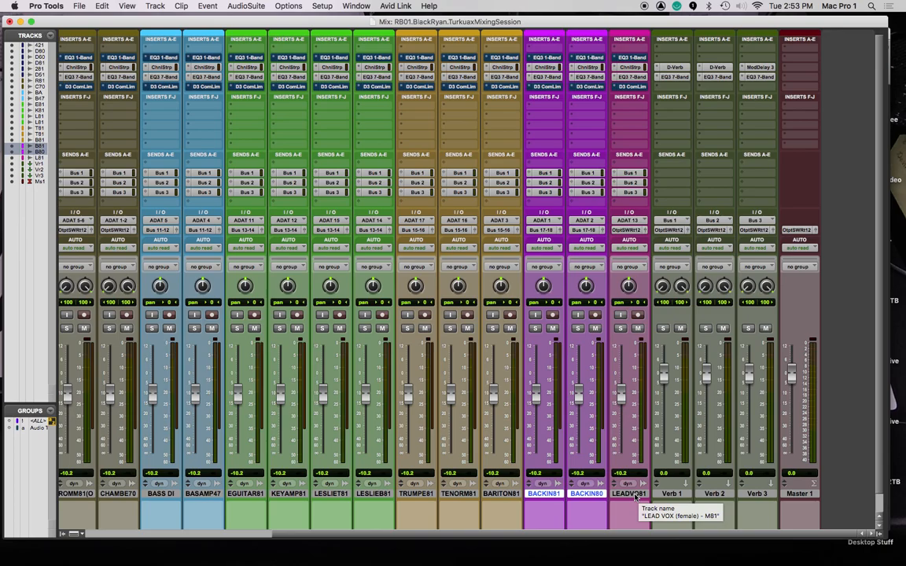
# Create five new stereo aux input tracks directly after the lead vocal track.
pyautogui.click(635, 495)
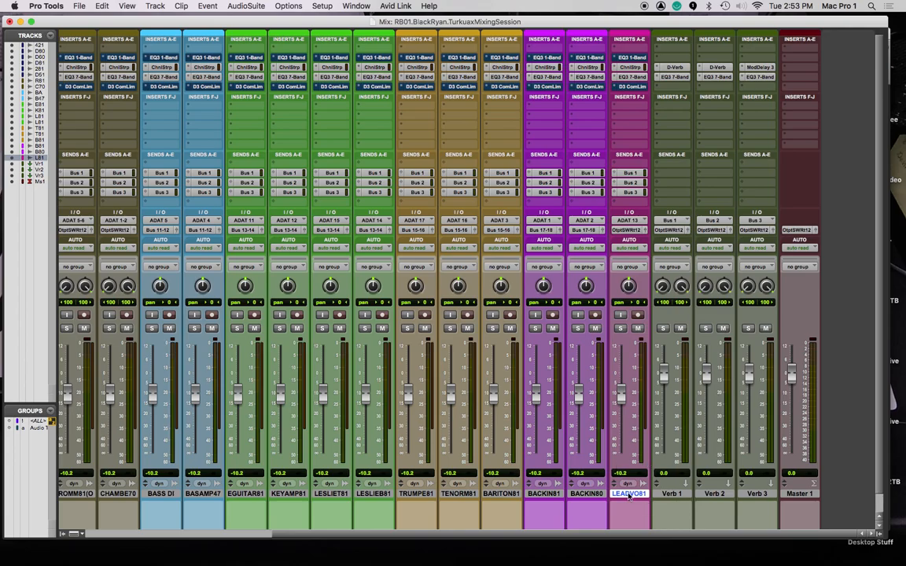
pyautogui.press('super+shift+n')
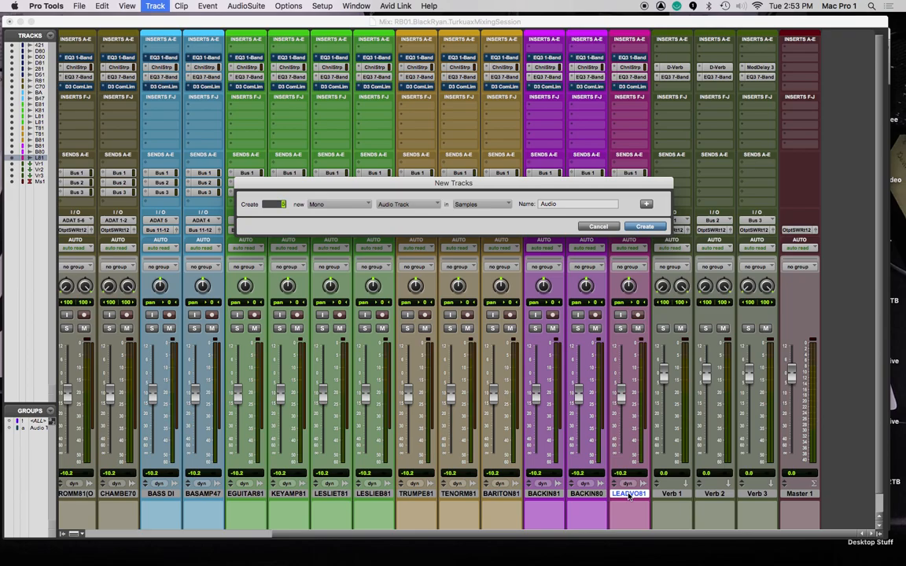
pyautogui.press('super+Down')
pyautogui.press('Return')
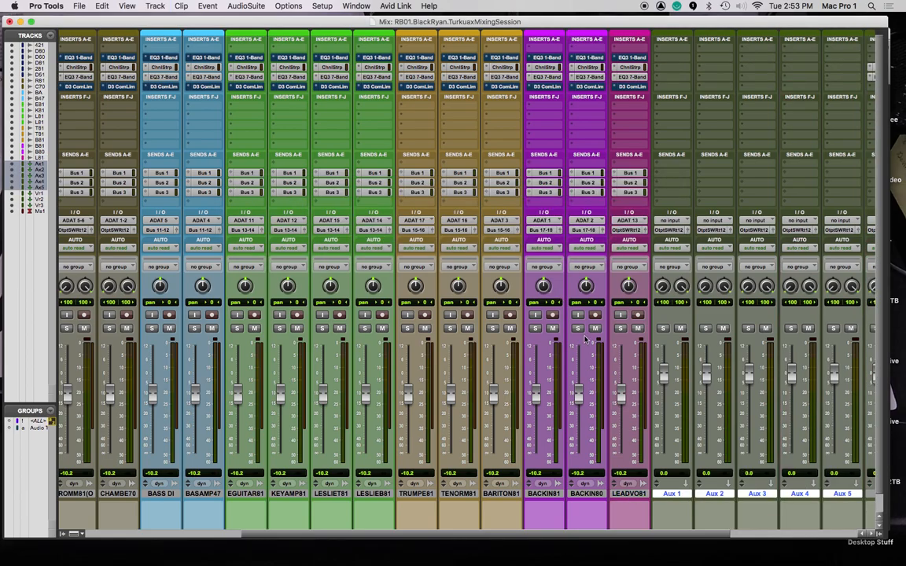
# Rename the first three new aux tracks DRM GRP, BS GRP and GTRORG GRP.
pyautogui.doubleClick(674, 494)
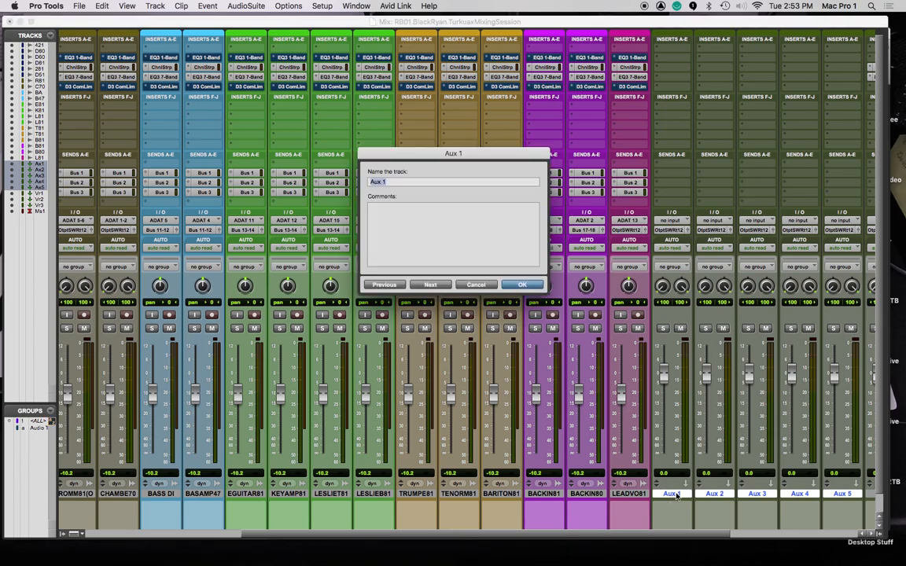
pyautogui.write('DRM GRP')
pyautogui.press('super+Right')
pyautogui.press('super+Right')
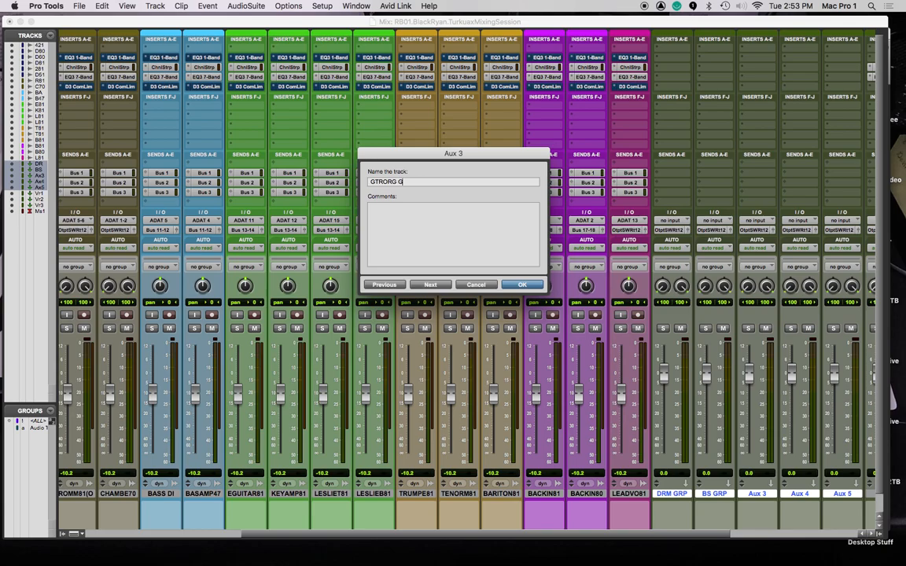
pyautogui.press('Return')
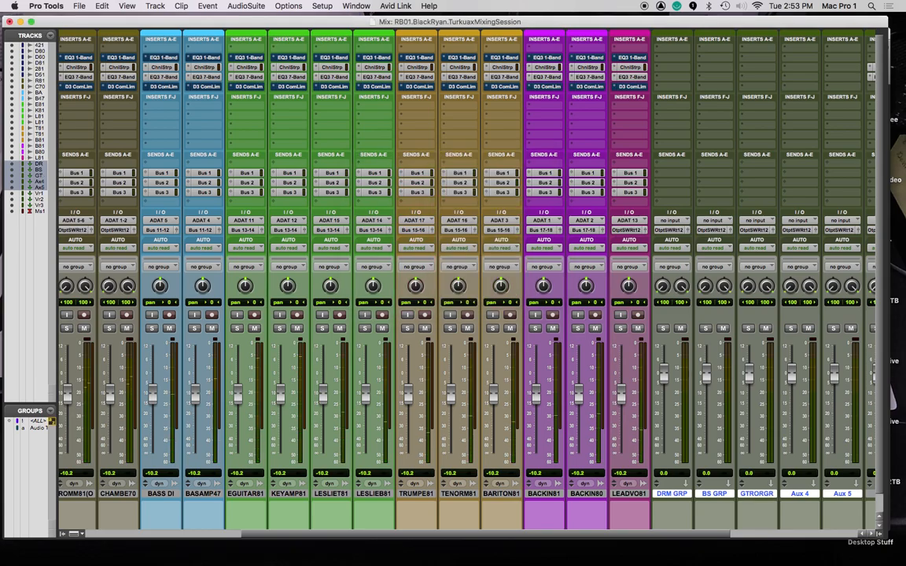
# Rename the fourth and fifth new aux tracks HRN GRP and BUVOXGRP.
pyautogui.doubleClick(799, 492)
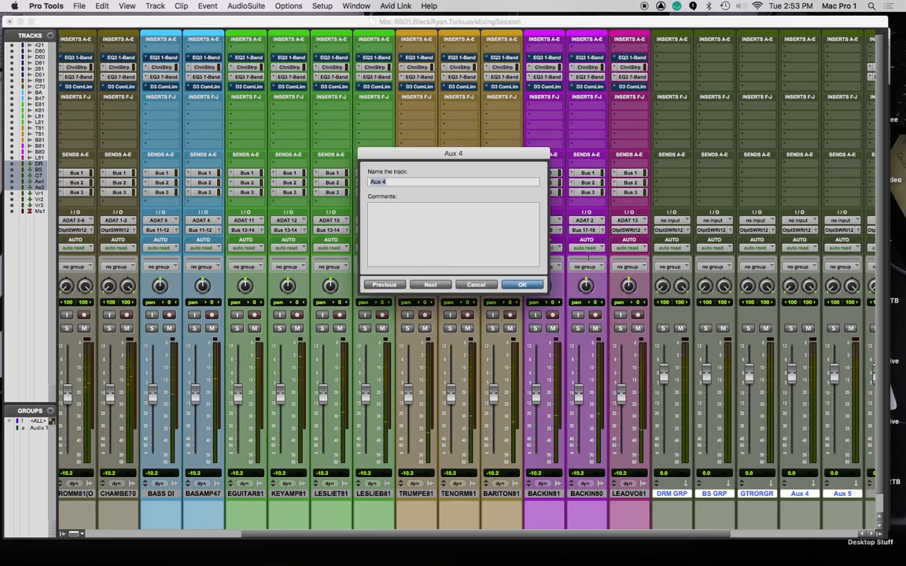
pyautogui.write('HRN GRP')
pyautogui.press('super+Right')
pyautogui.press('Return')
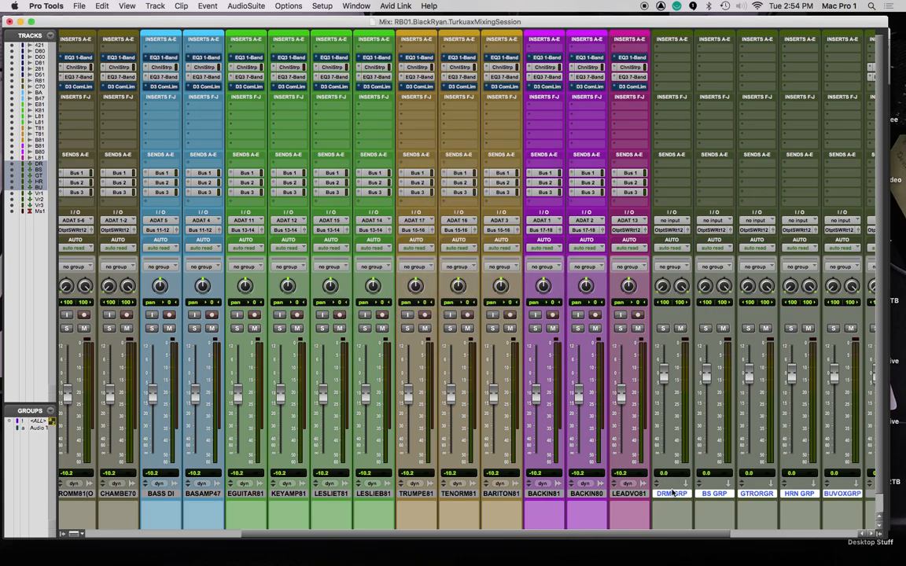
# Color the five selected group aux tracks dark teal with the color palette, and close the palette.
pyautogui.hscroll(5, 617, 455)
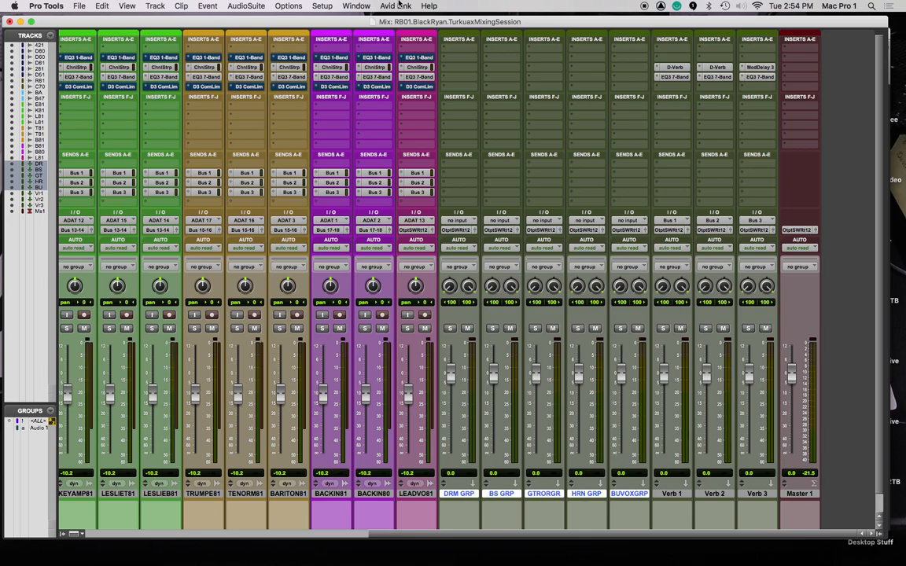
pyautogui.click(360, 6)
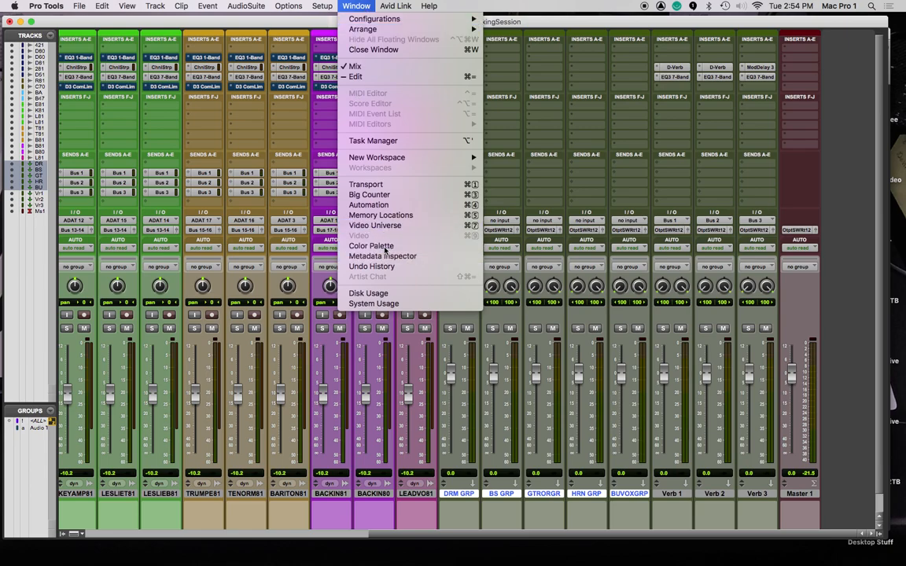
pyautogui.click(371, 221)
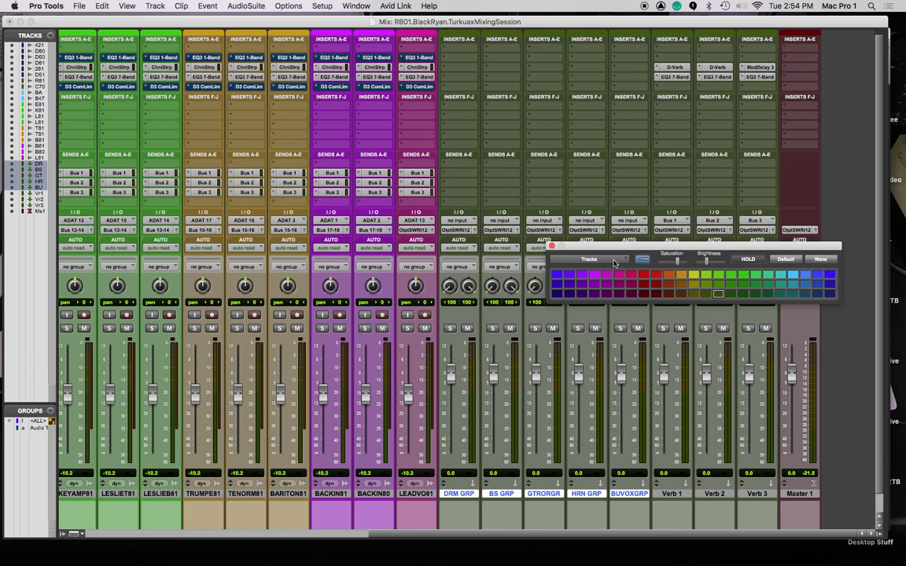
pyautogui.click(614, 263)
pyautogui.click(614, 263)
pyautogui.click(782, 294)
pyautogui.click(552, 247)
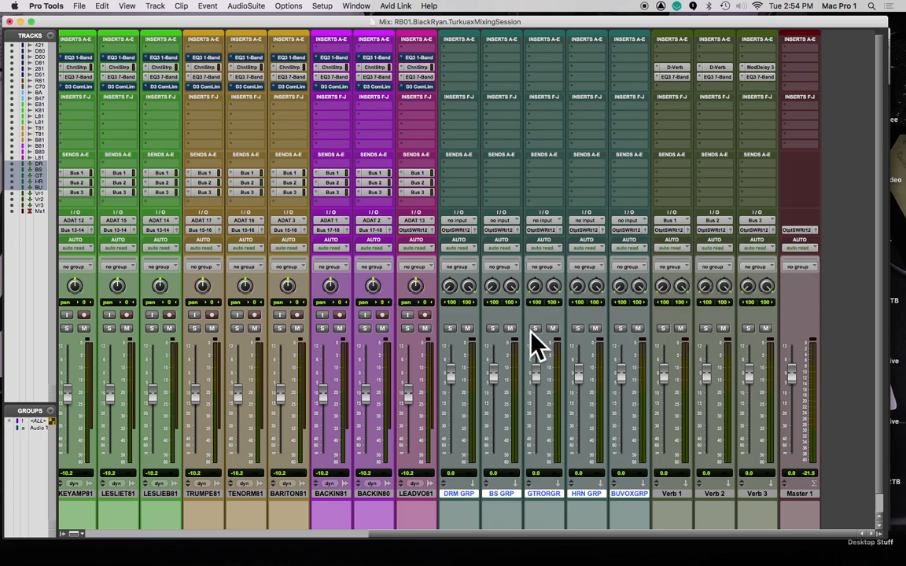
# Put the five group aux tracks, DRM GRP through BUVOXGRP, into solo-safe mode.
pyautogui.keyDown('super'); pyautogui.click(451, 329); pyautogui.keyUp('super')
pyautogui.keyDown('super'); pyautogui.click(537, 330); pyautogui.keyUp('super')
pyautogui.keyDown('super'); pyautogui.click(621, 328); pyautogui.keyUp('super')
pyautogui.keyDown('super'); pyautogui.click(663, 330); pyautogui.keyUp('super')
pyautogui.keyDown('super'); pyautogui.click(704, 328); pyautogui.keyUp('super')
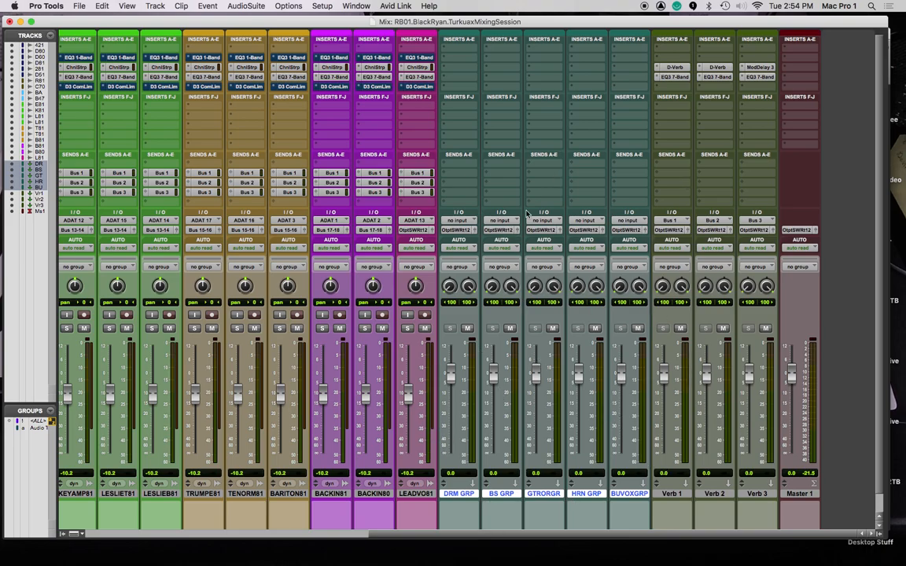
# Place the playback cursor at 7|3|720 in the Edit window and start playback from there.
pyautogui.hscroll(-5, 503, 409)
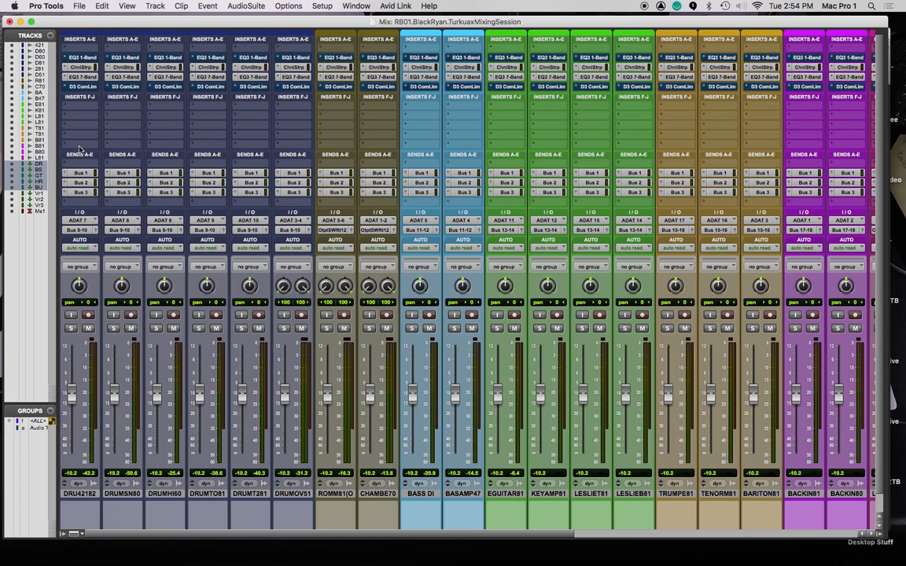
pyautogui.click(9, 22)
pyautogui.click(163, 116)
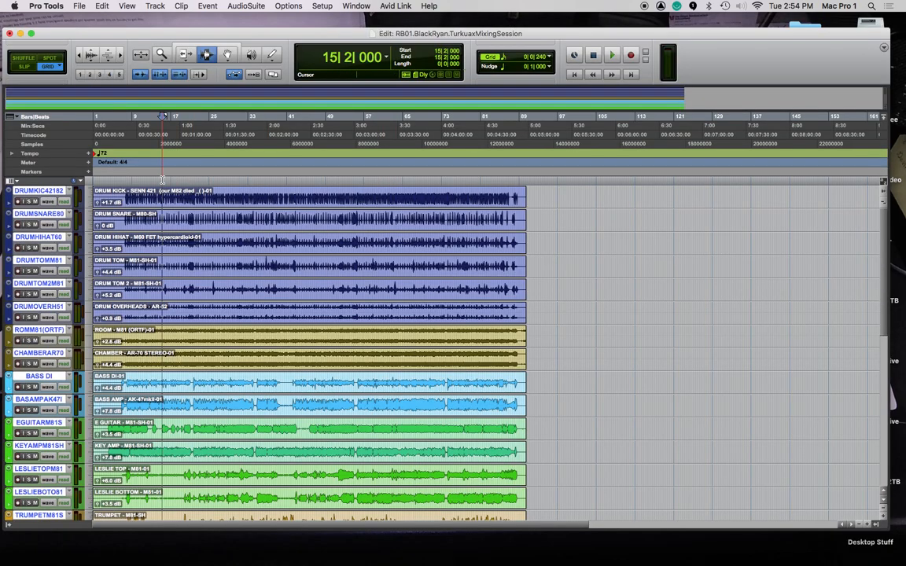
pyautogui.click(125, 189)
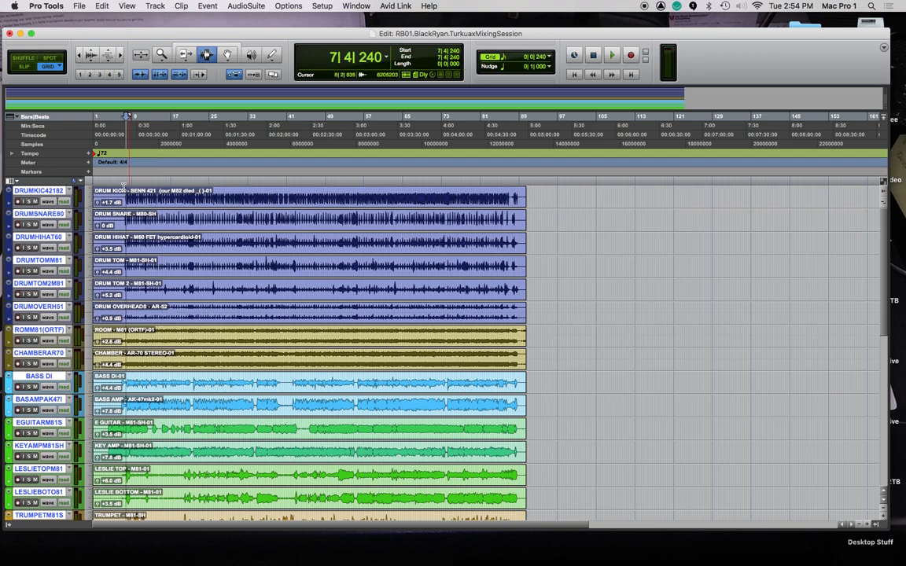
pyautogui.click(128, 191)
pyautogui.press('space')
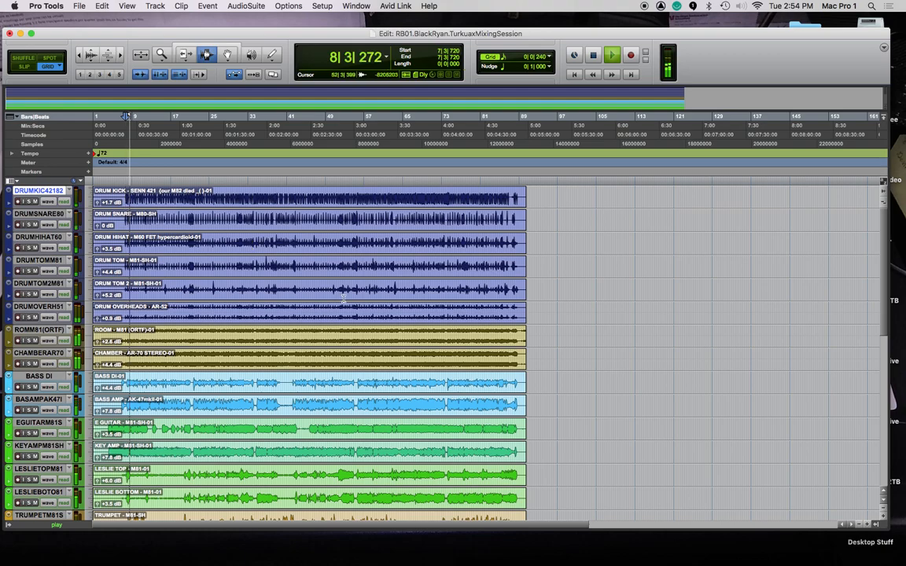
# Raise the LEADVO81 fader to -8.6 dB and the DRUMOV51 fader to -7.3 dB in the Mix window.
pyautogui.press('super+equal')
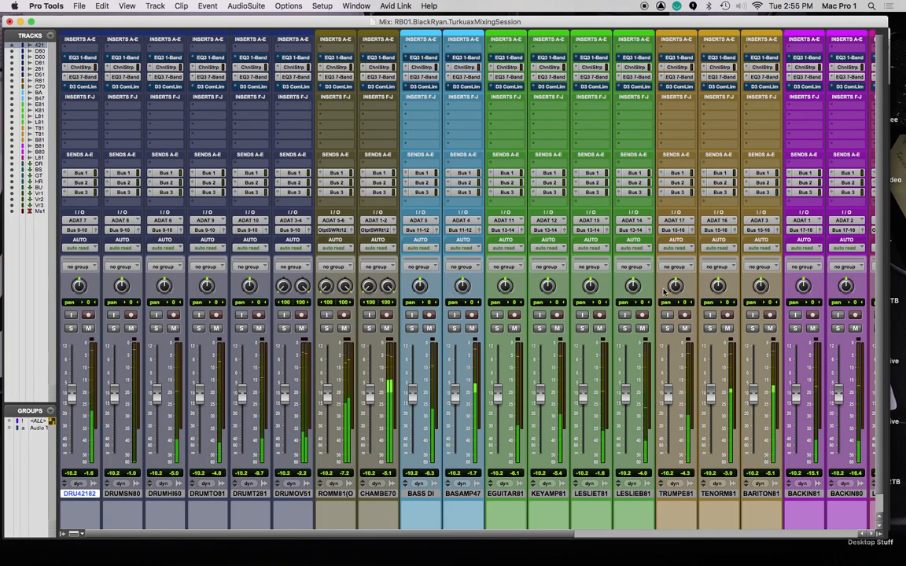
pyautogui.hscroll(8, 664, 290)
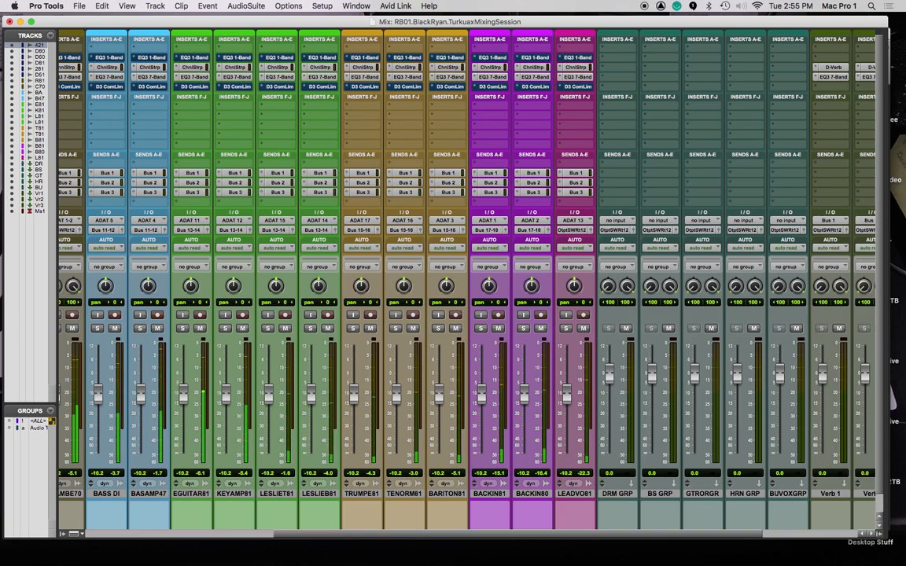
pyautogui.press('super+Tab')
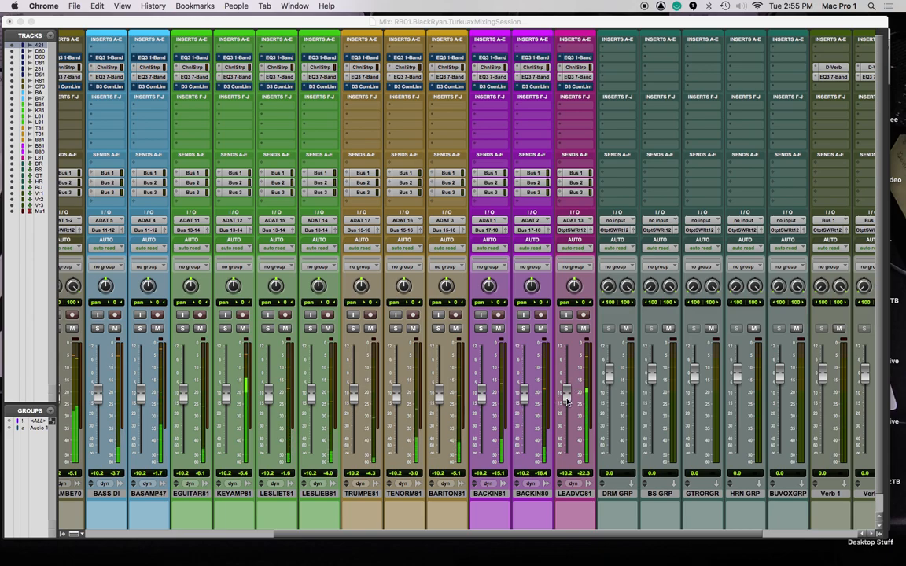
pyautogui.moveTo(566, 402); pyautogui.dragTo(566, 396)
pyautogui.hscroll(-5, 230, 391)
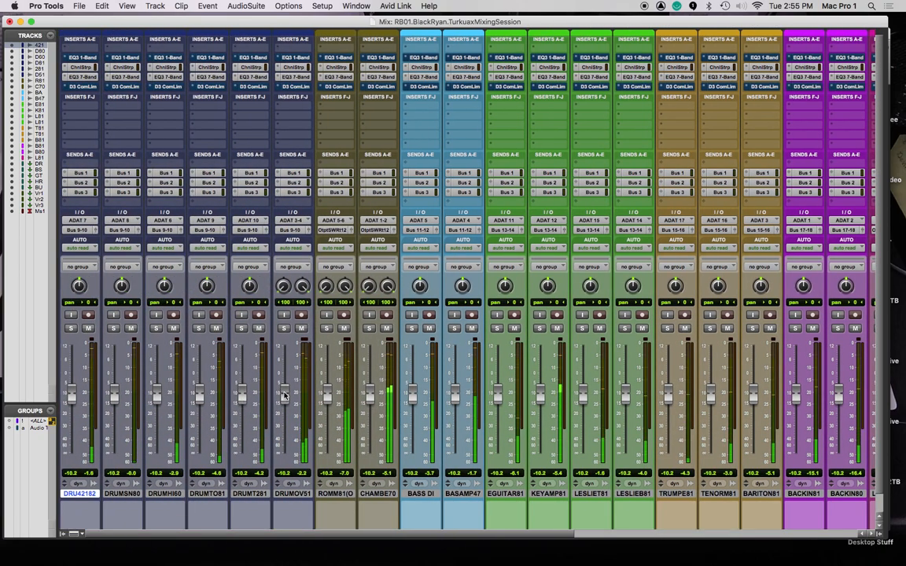
pyautogui.moveTo(283, 397)
pyautogui.mouseDown()
pyautogui.moveTo(282, 343)
pyautogui.moveTo(286, 386)
pyautogui.mouseUp()
# Mute the DRM GRP and BS GRP auxes briefly during playback, and unmute them again.
pyautogui.hscroll(10, 698, 381)
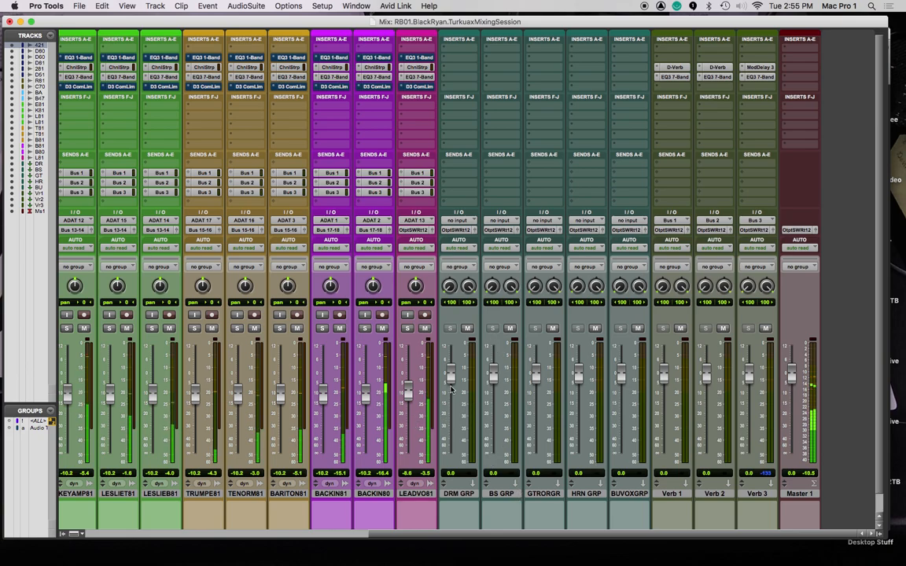
pyautogui.click(510, 328)
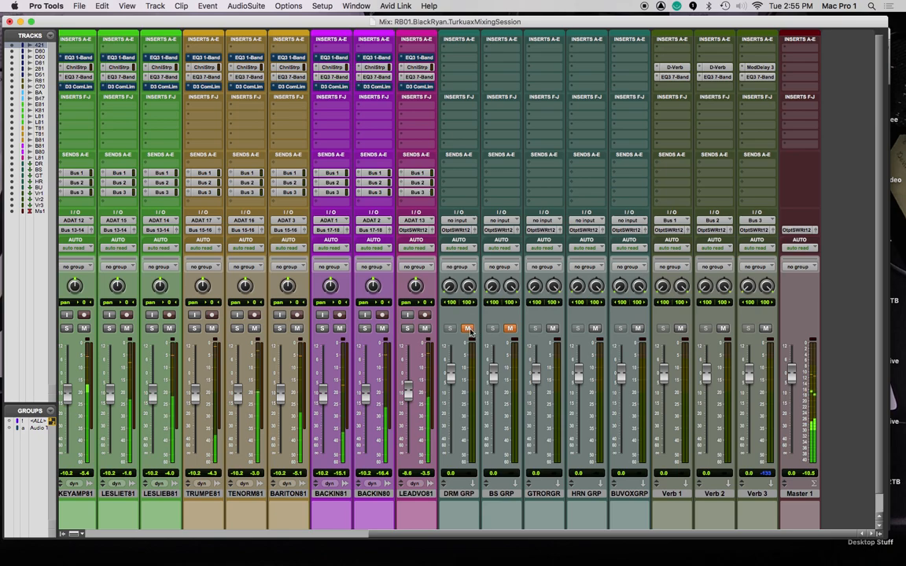
pyautogui.click(510, 329)
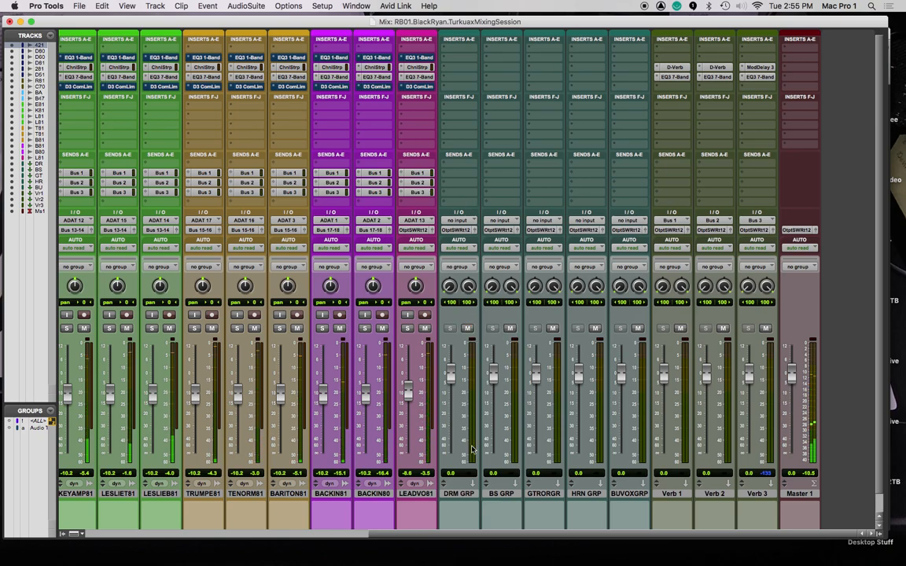
# Select the five group auxes and assign their inputs in ascending stereo pairs, from Bus 9-10 on DRM GRP to Bus 17-18 on BUVOXGRP.
pyautogui.click(459, 492)
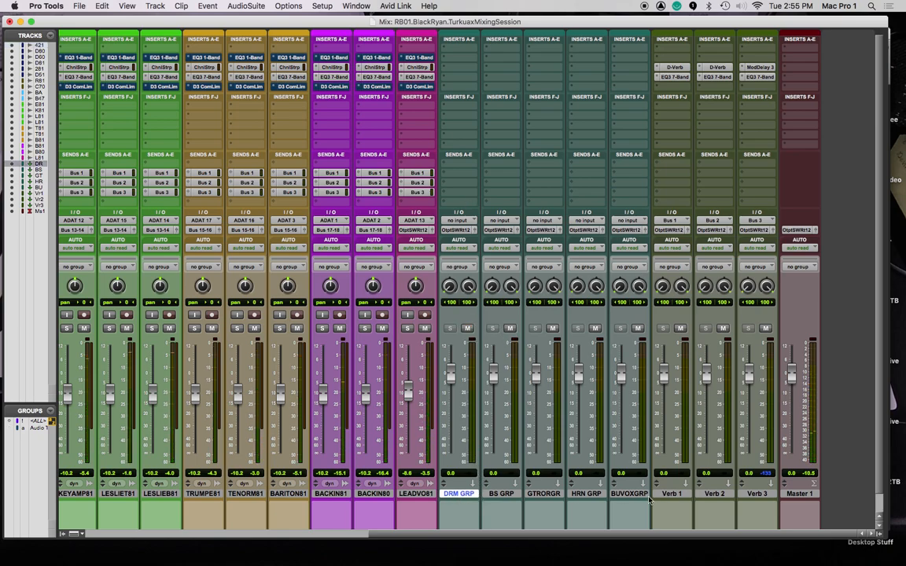
pyautogui.keyDown('shift'); pyautogui.click(634, 493); pyautogui.keyUp('shift')
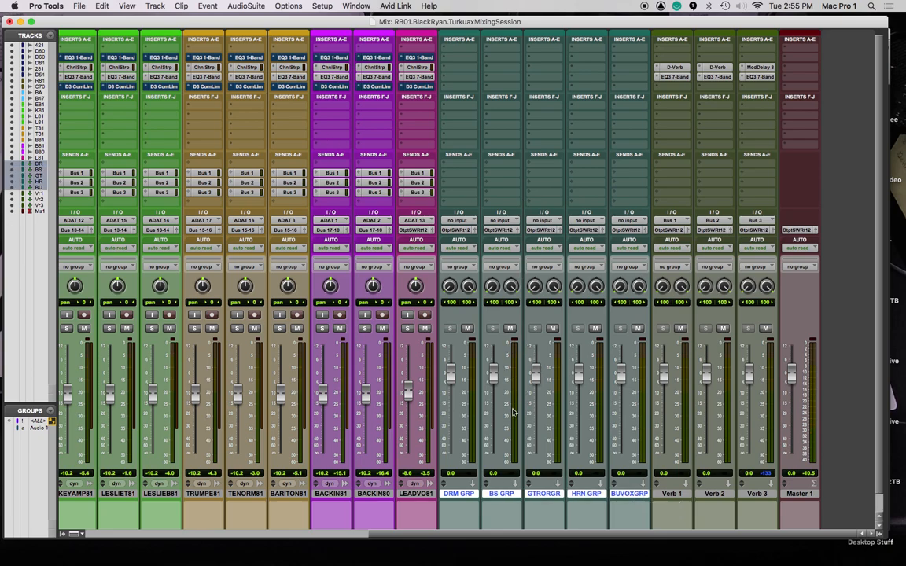
pyautogui.click(472, 223)
pyautogui.moveTo(472, 230)
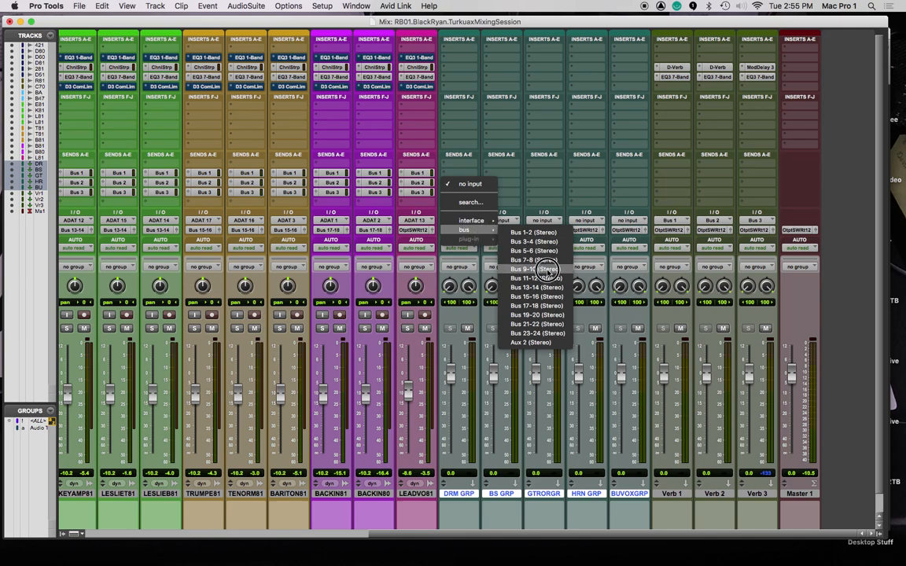
pyautogui.keyDown('alt'); pyautogui.keyDown('shift'); pyautogui.keyDown('super'); pyautogui.click(545, 269); pyautogui.keyUp('super'); pyautogui.keyUp('shift'); pyautogui.keyUp('alt')
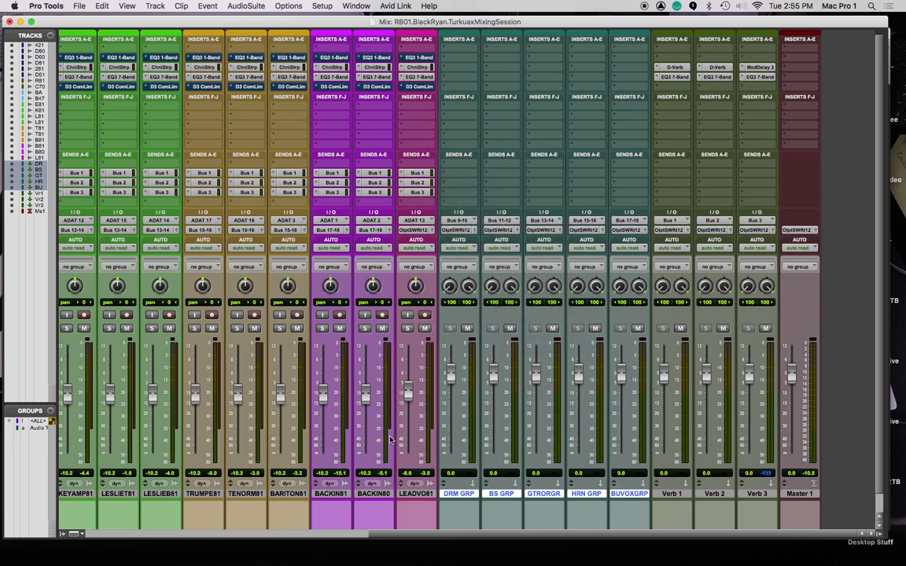
# Play the session and mute the five group auxes one after another, then unmute HRN GRP to hear the horns.
pyautogui.press('space')
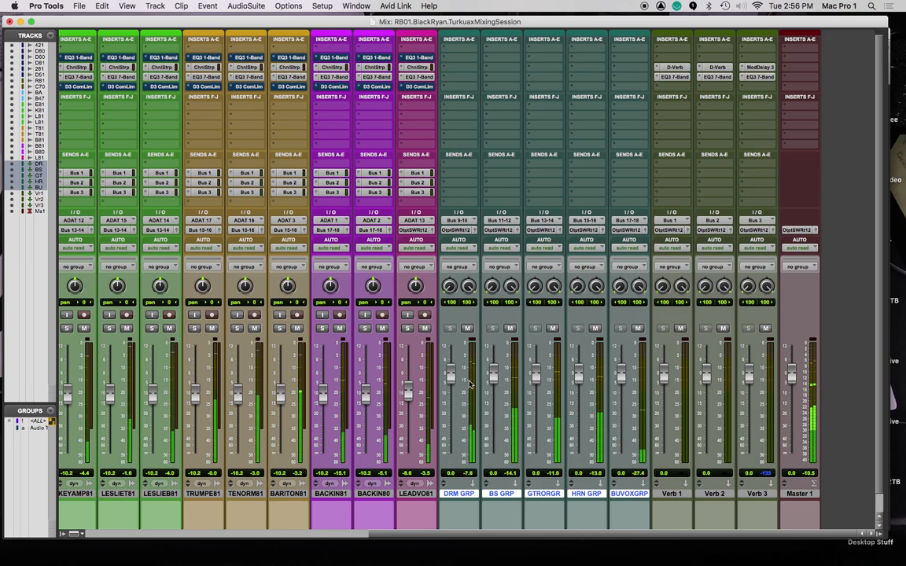
pyautogui.click(467, 329)
pyautogui.click(510, 329)
pyautogui.click(552, 328)
pyautogui.click(595, 328)
pyautogui.click(638, 328)
pyautogui.click(595, 329)
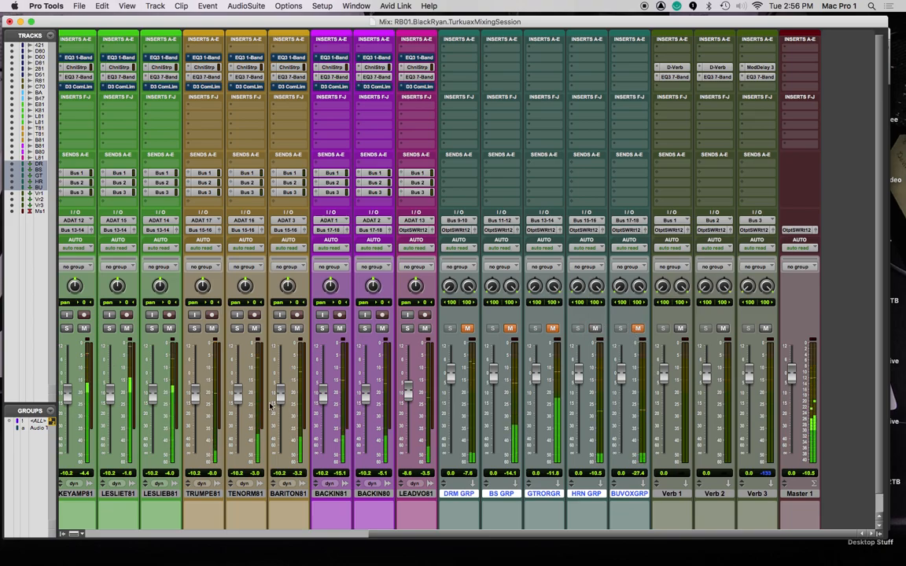
# Check the source tracks' levels against the group auxes with HRN GRP muted again, and unmute all five groups.
pyautogui.hscroll(-10, 281, 391)
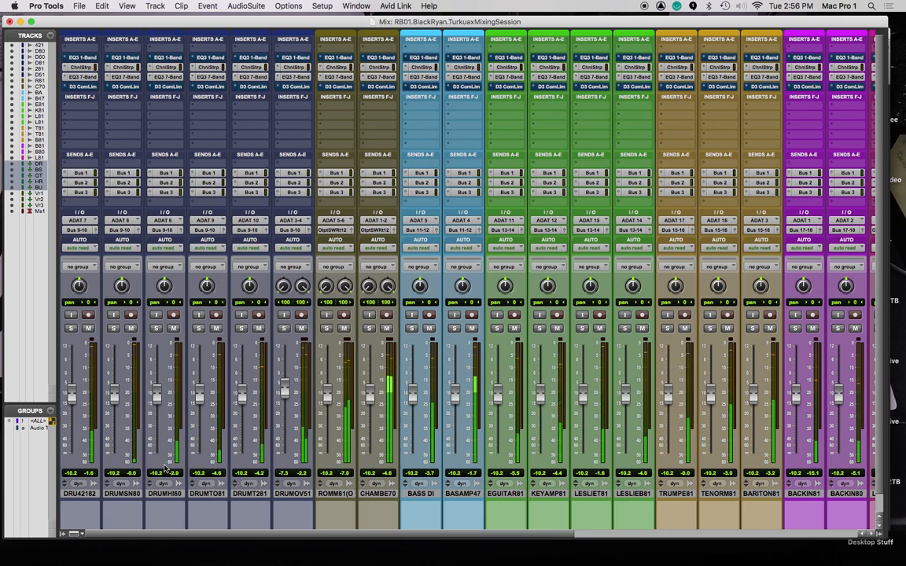
pyautogui.hscroll(6, 405, 488)
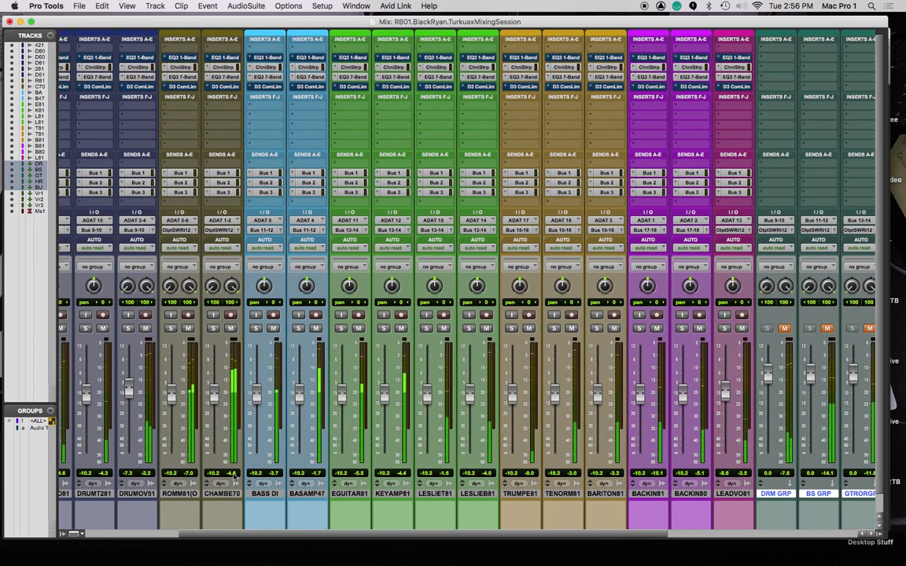
pyautogui.hscroll(7, 401, 491)
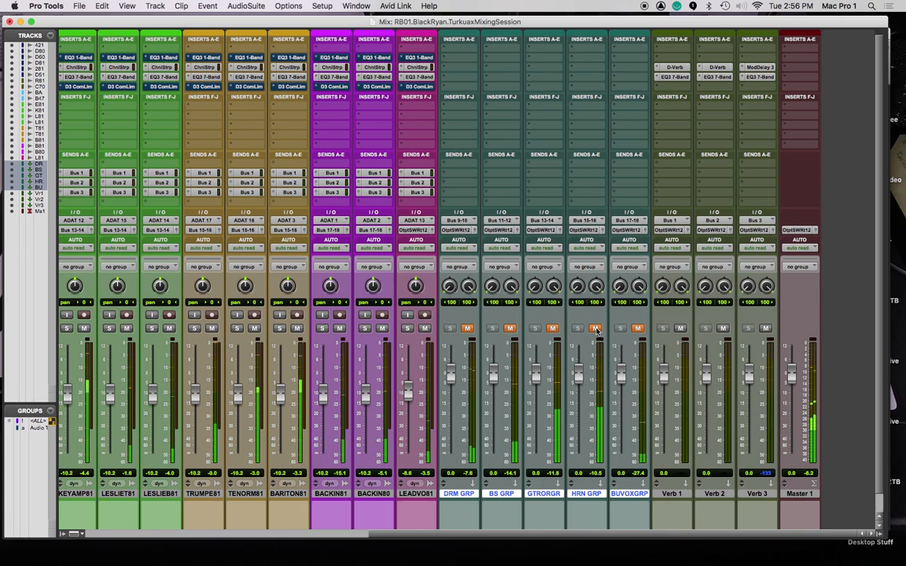
pyautogui.hscroll(-7, 300, 437)
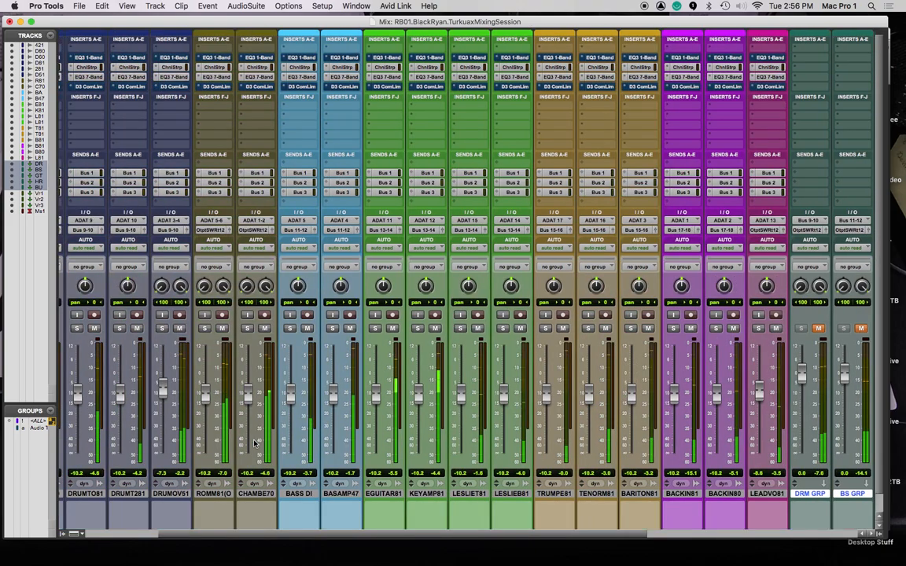
pyautogui.hscroll(7, 484, 445)
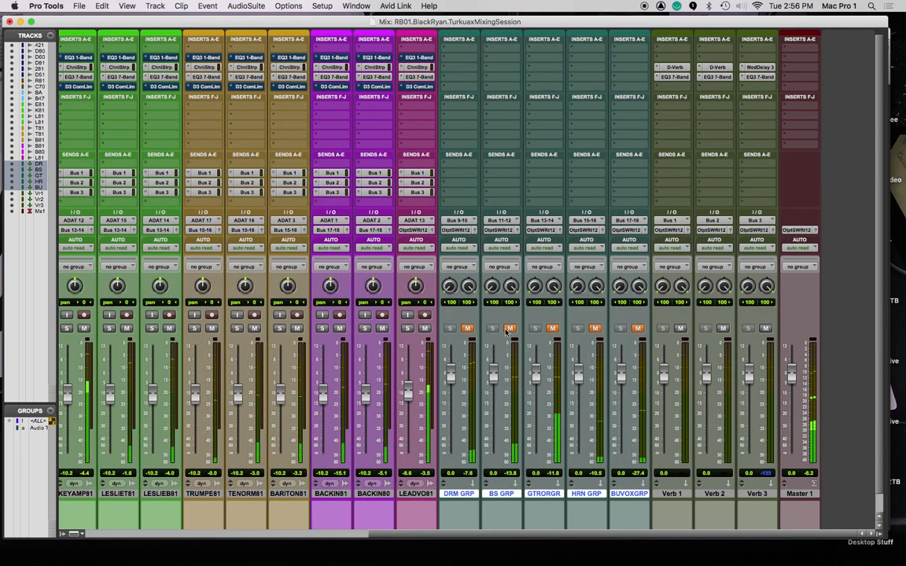
pyautogui.keyDown('alt'); pyautogui.click(509, 329); pyautogui.keyUp('alt')
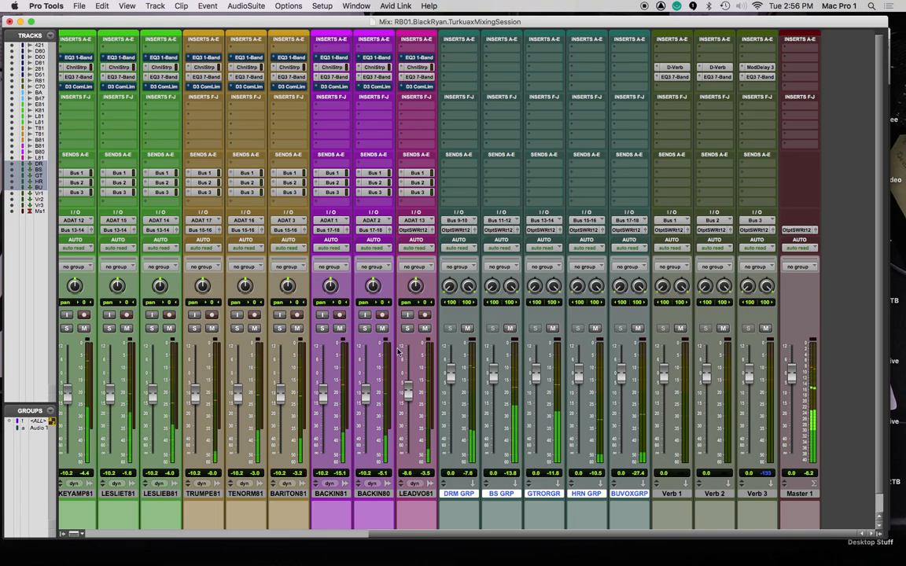
# Open the Channel Strip insert on the DRUMOV51 overheads track to view its settings, and close it.
pyautogui.hscroll(-6, 341, 456)
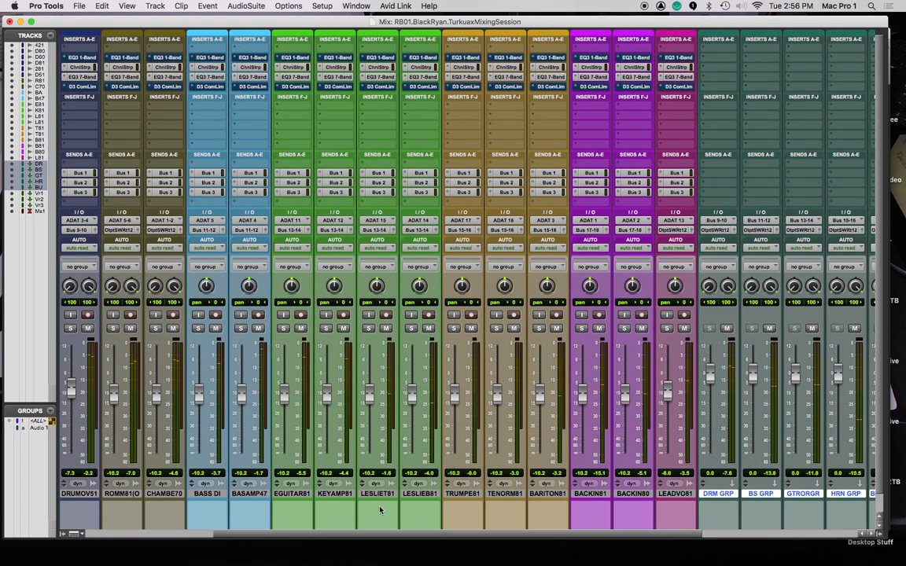
pyautogui.hscroll(-5, 378, 497)
pyautogui.scroll(-1, 108, 511)
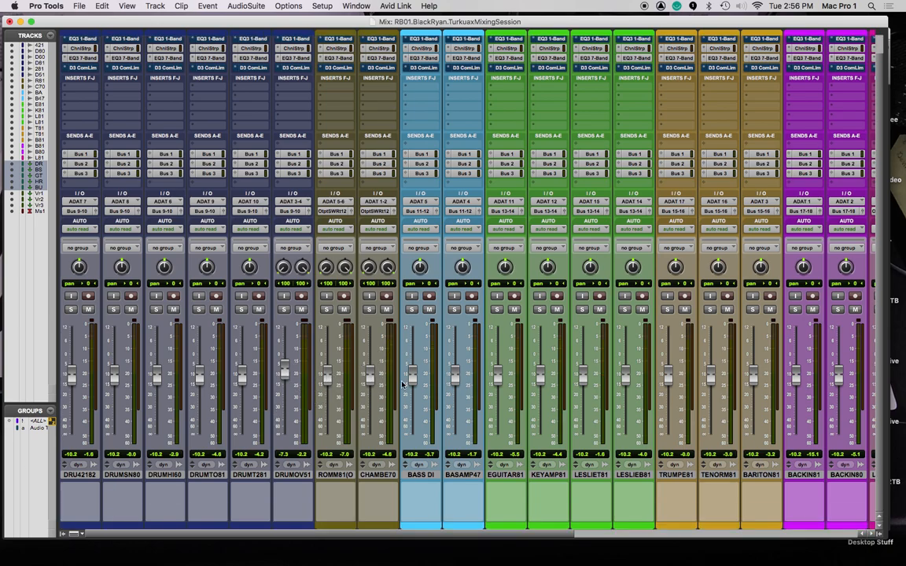
pyautogui.scroll(1, 399, 367)
pyautogui.click(294, 58)
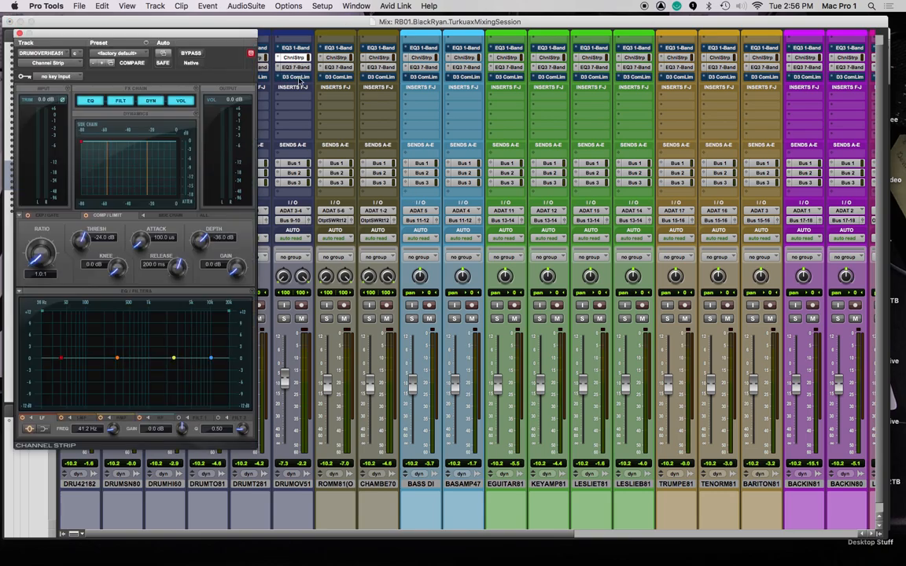
pyautogui.click(19, 34)
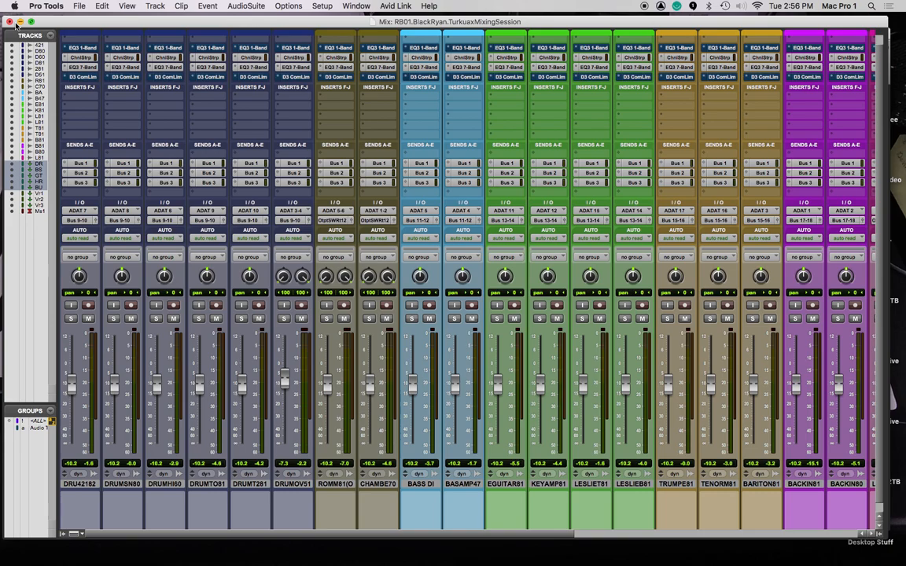
# Set the playback position to 7|2|480 on the Edit window's timeline and return to the Mix window.
pyautogui.press('super+equal')
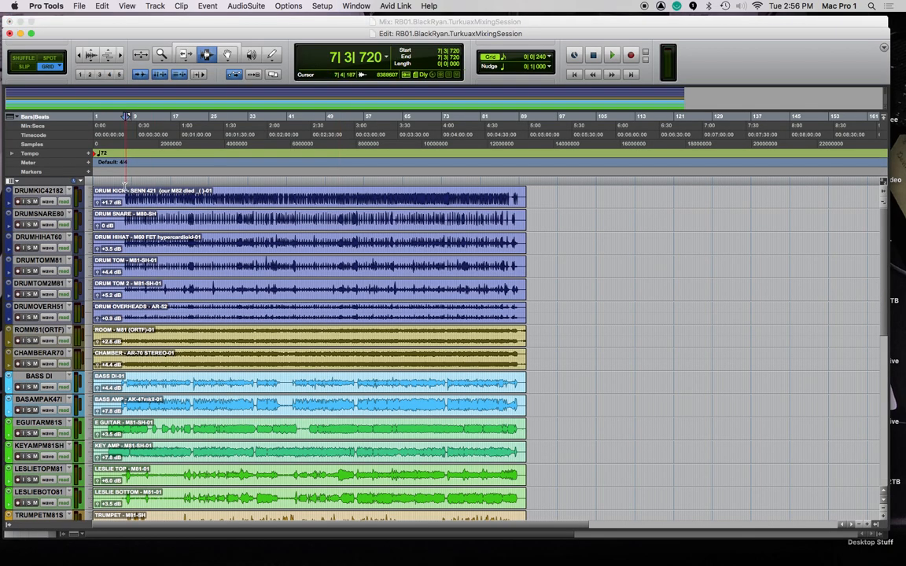
pyautogui.click(124, 117)
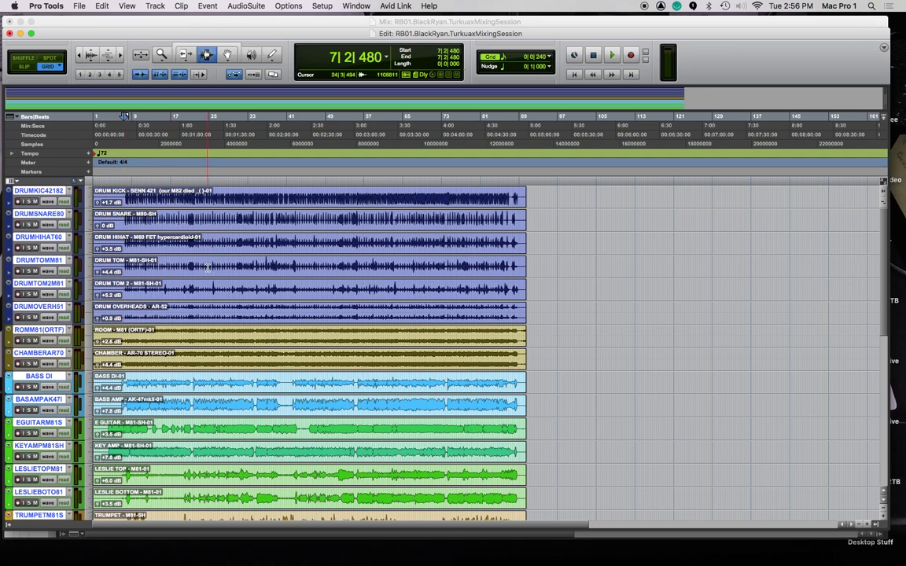
pyautogui.press('super+equal')
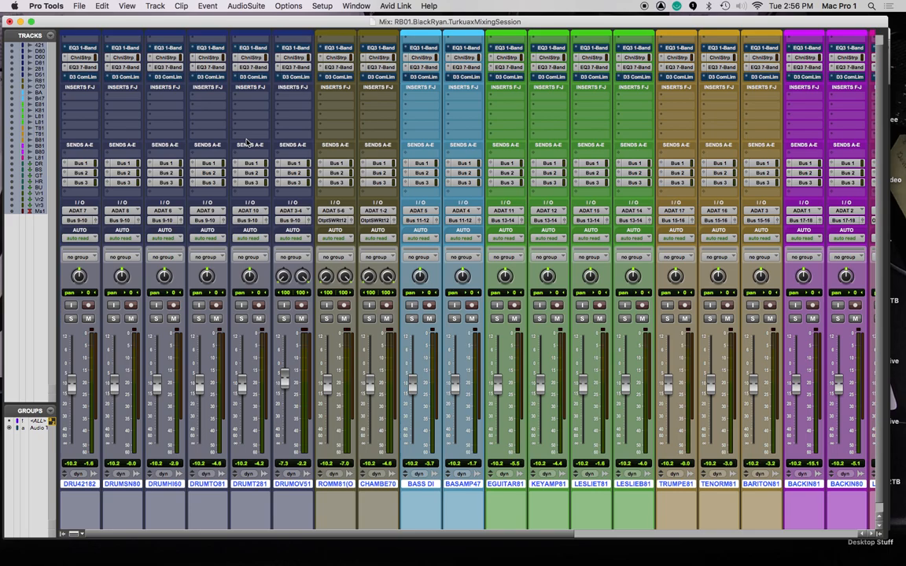
# Enter "NOTES:" as the comment of the DRU42182 kick track.
pyautogui.click(76, 504)
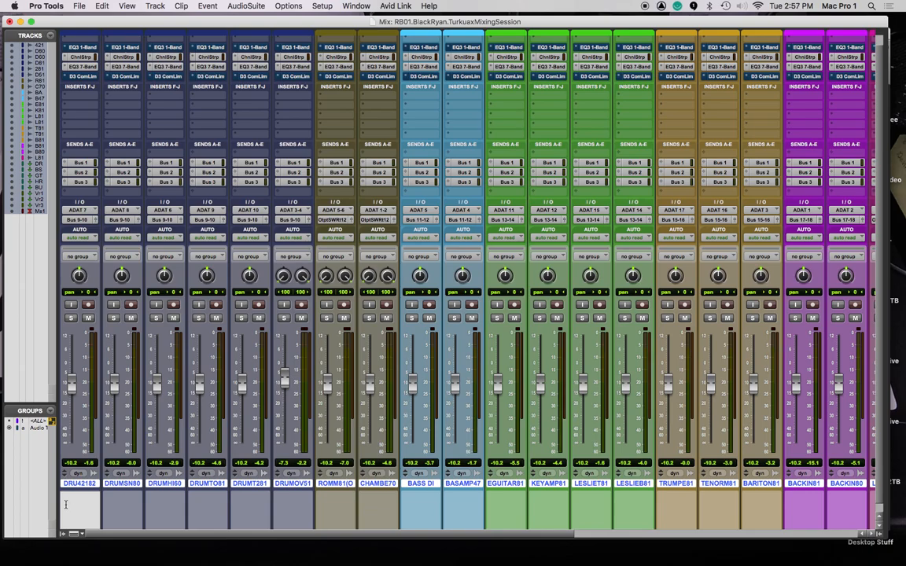
pyautogui.write('NOTES')
pyautogui.click(118, 507)
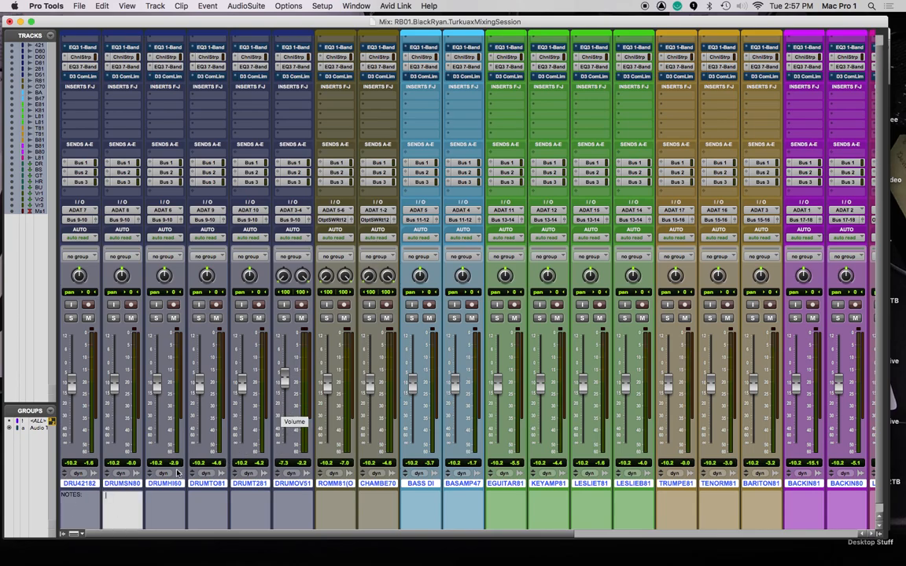
# Select only the BASS DI track, open its comments for editing, and look over the comments areas of the remaining tracks.
pyautogui.click(417, 484)
pyautogui.click(417, 506)
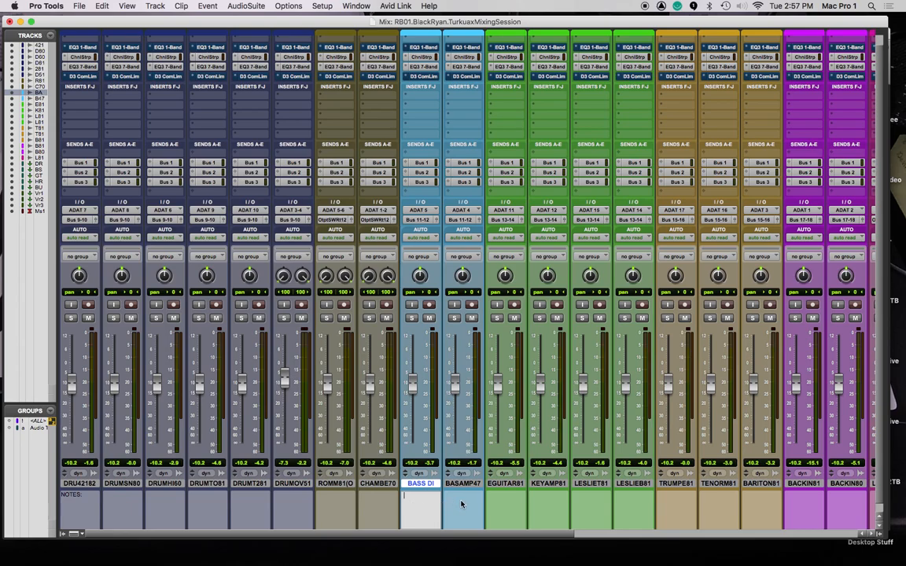
pyautogui.hscroll(10, 460, 504)
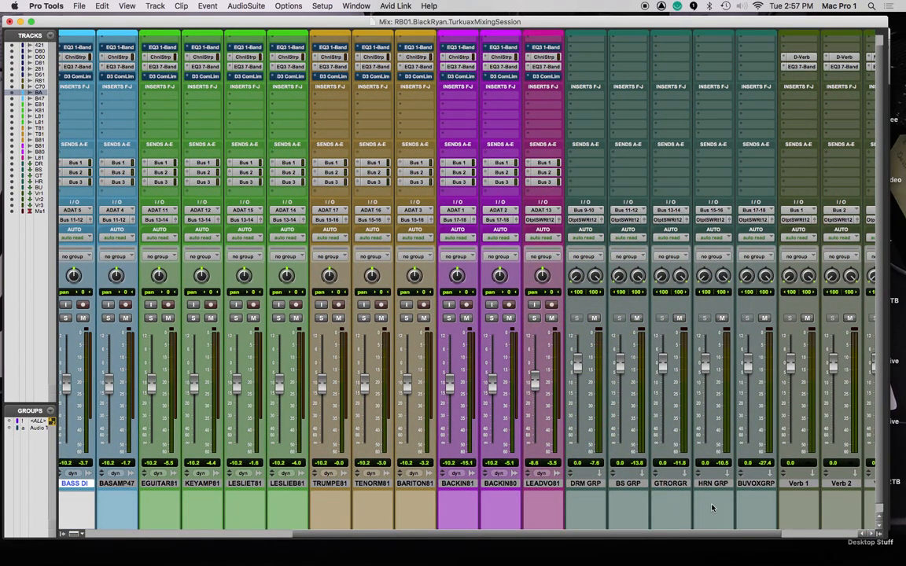
pyautogui.hscroll(4, 712, 508)
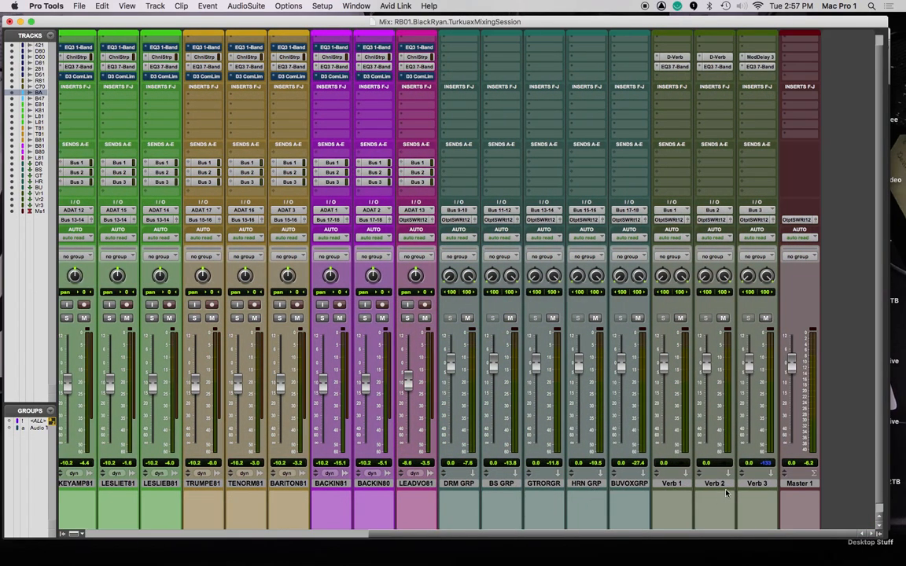
# Look over the mixer's channel strips from the drums through Master 1, and deselect the BASS DI track.
pyautogui.hscroll(-7, 657, 496)
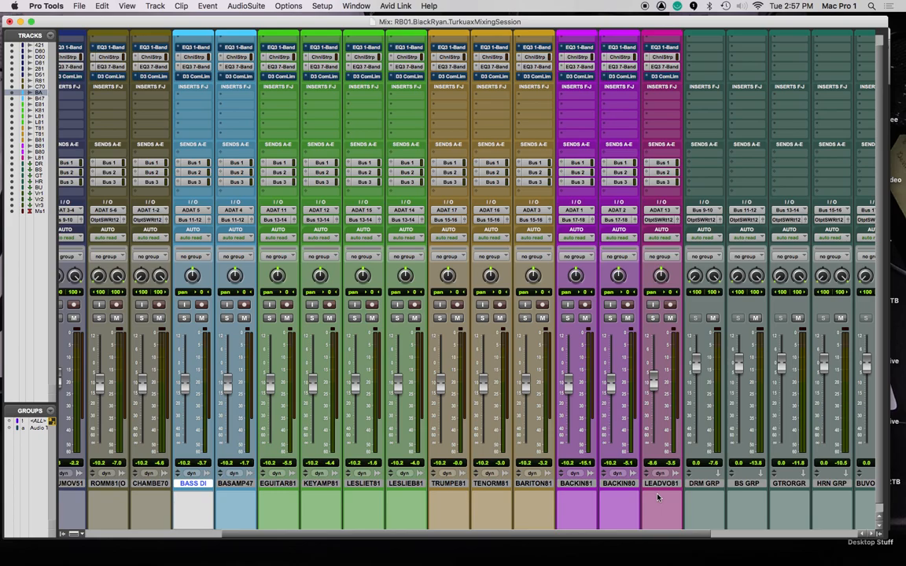
pyautogui.hscroll(6, 692, 353)
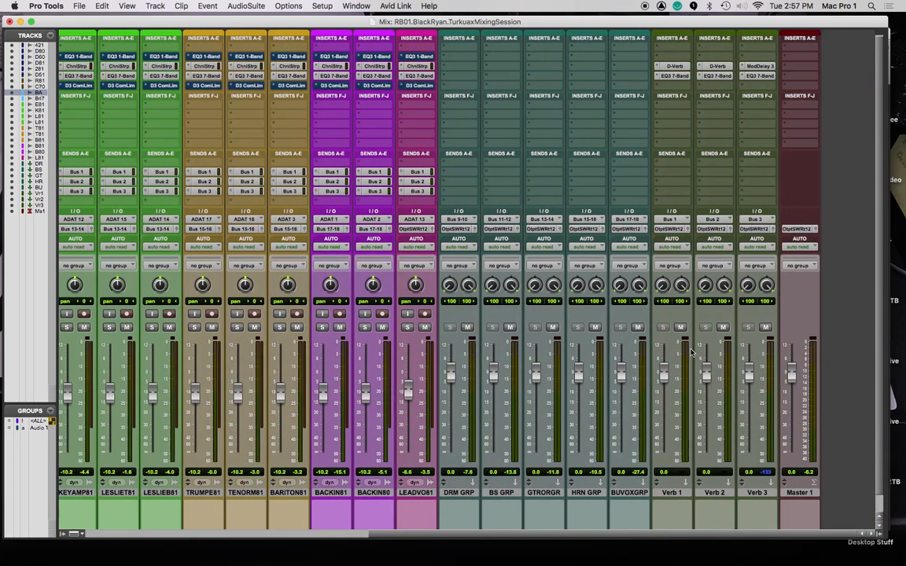
pyautogui.hscroll(-10, 692, 352)
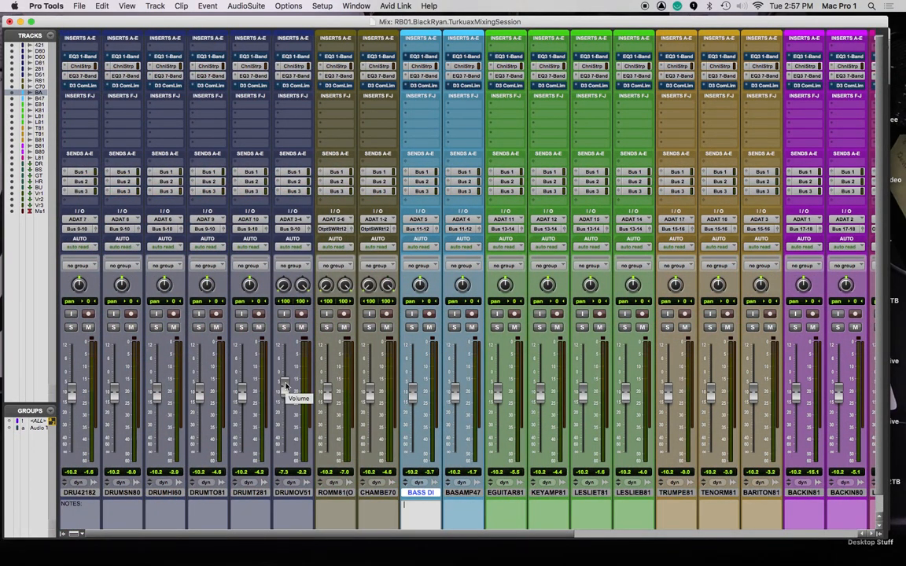
pyautogui.click(423, 495)
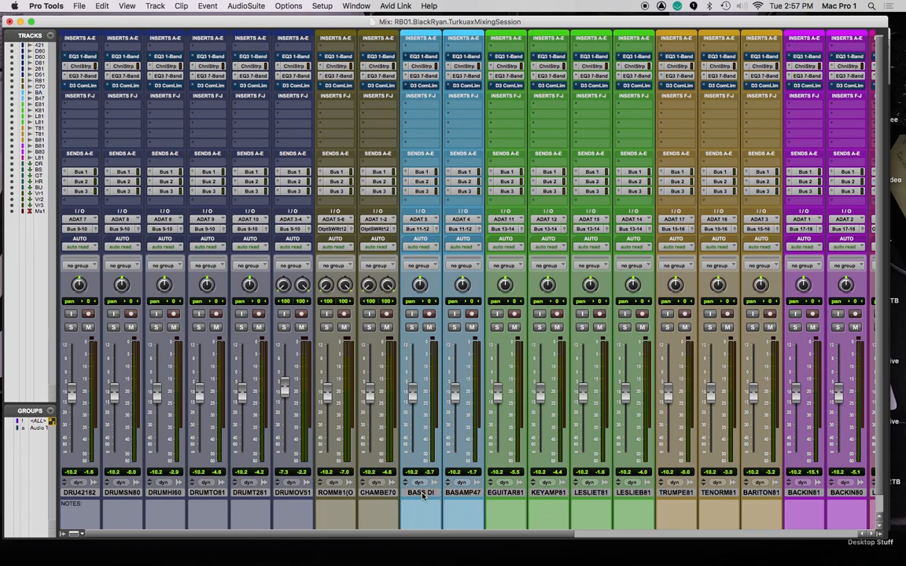
# Switch to the Edit window and look over the session's tracks and clips from the drums downward.
pyautogui.press('super+equal')
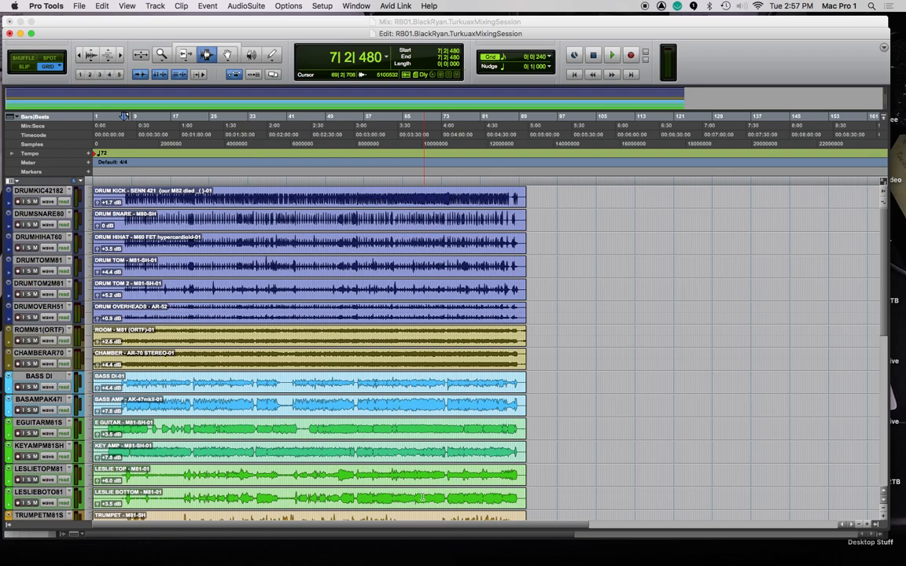
pyautogui.scroll(-15, 423, 497)
pyautogui.scroll(14, 346, 390)
pyautogui.scroll(1, 346, 390)
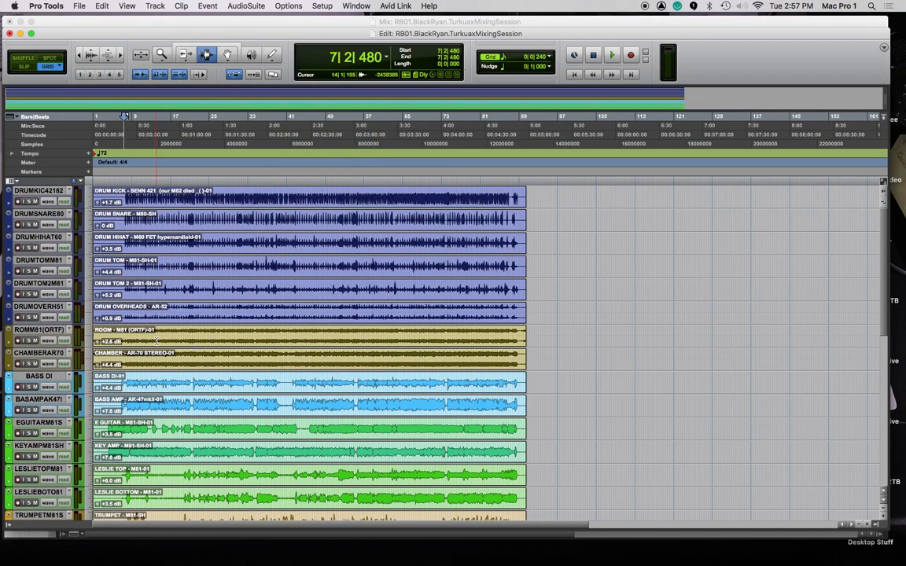